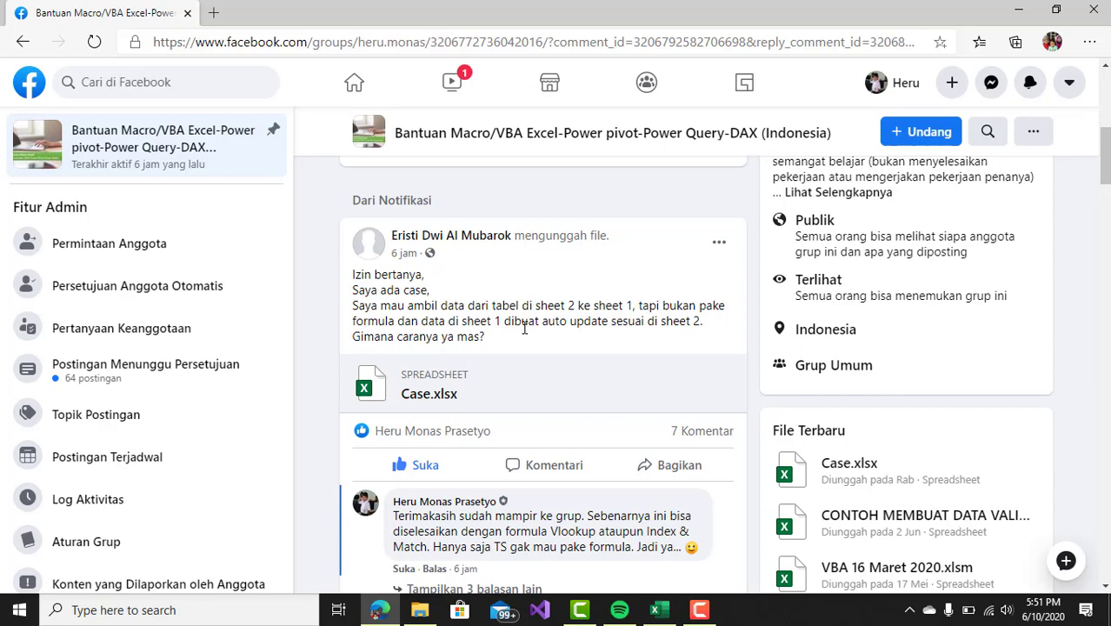
Switch to the Case complete workbook in Excel and fill the DATA heading on sheet 1 with a light blue theme color.
left_click(662, 612)
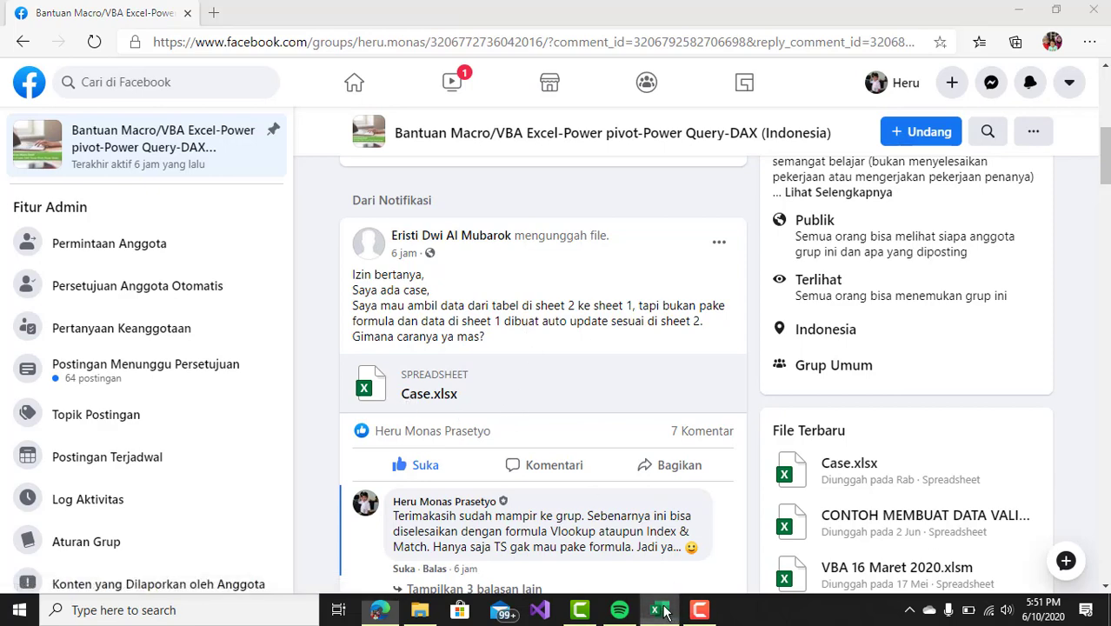
left_click(382, 352)
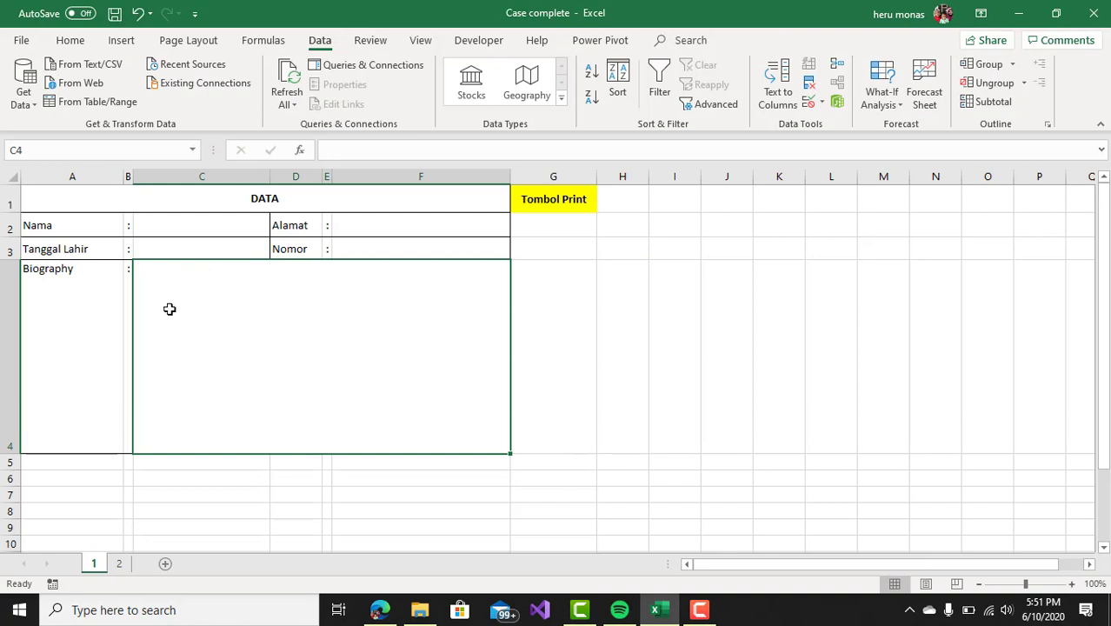
left_click(147, 202)
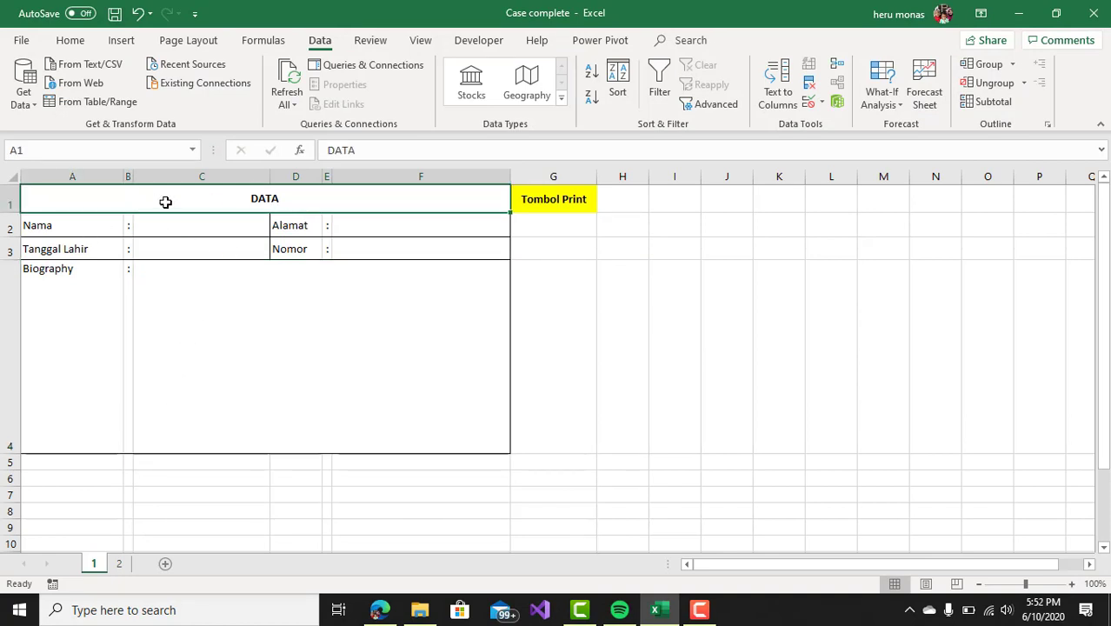
left_click(76, 44)
left_click(211, 98)
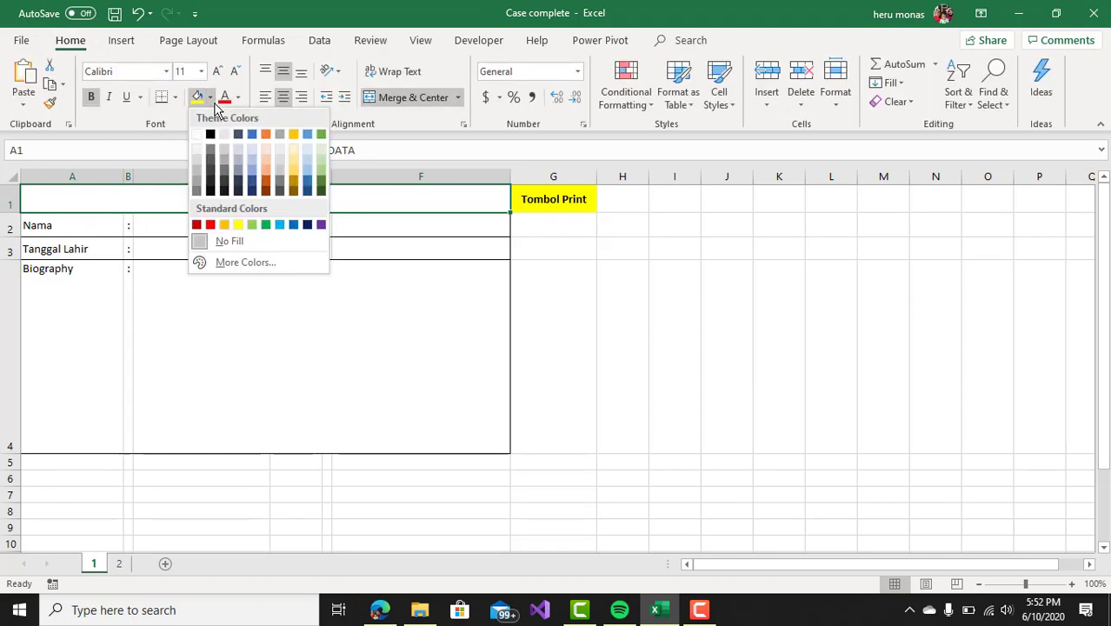
left_click(252, 168)
left_click(302, 323)
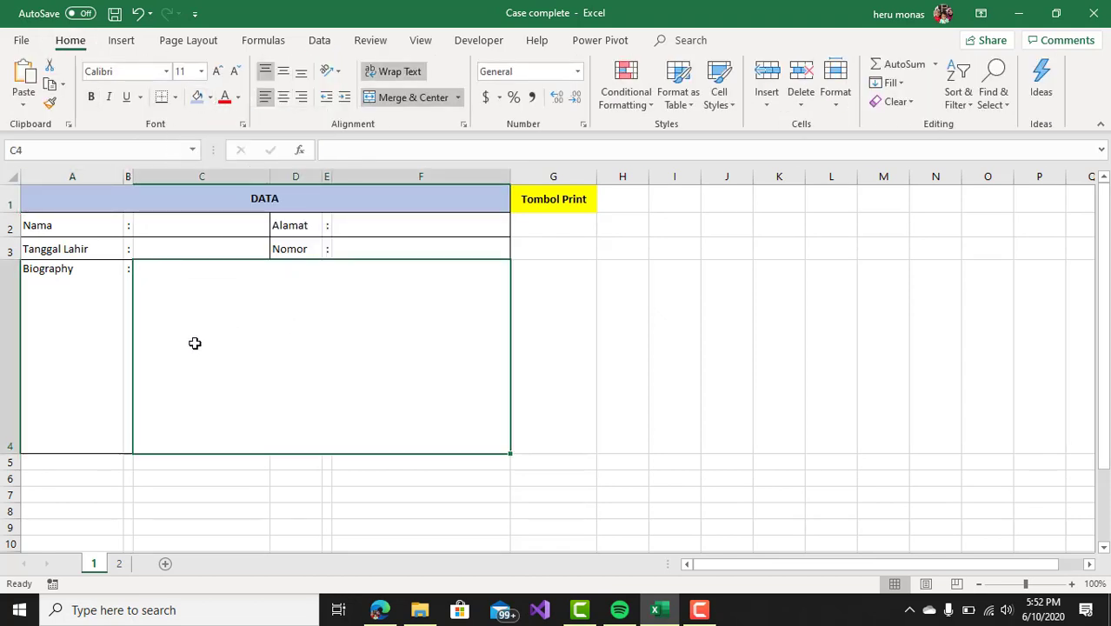
Examine the form fields on sheet 1 and the source table in A1:E5 on sheet 2.
left_click(76, 228)
left_click(365, 233)
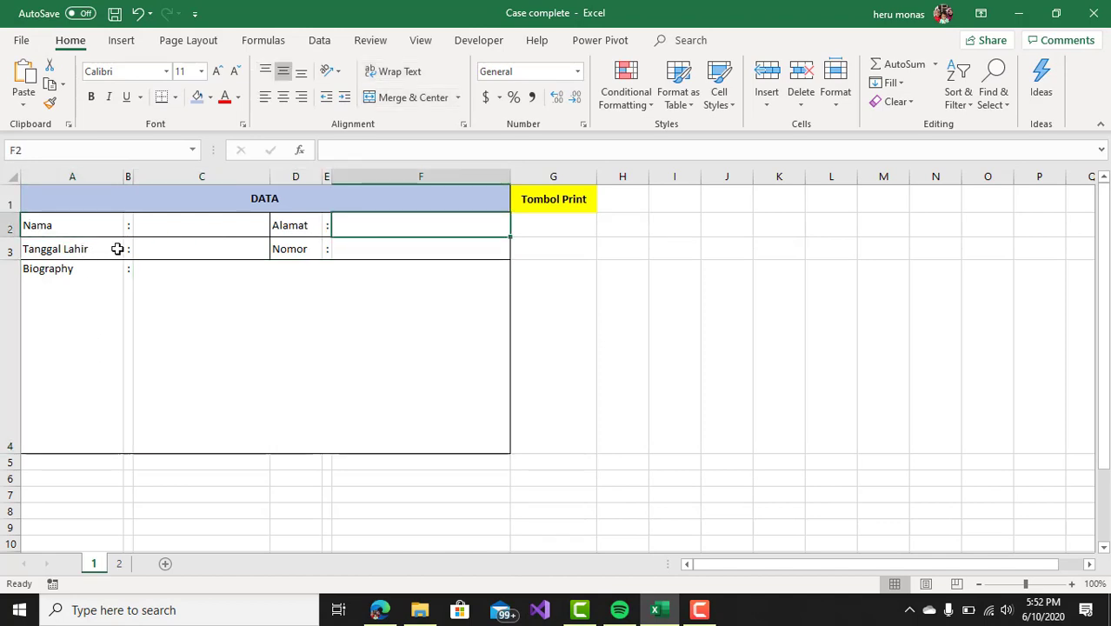
left_click(194, 251)
left_click(384, 249)
left_click(232, 312)
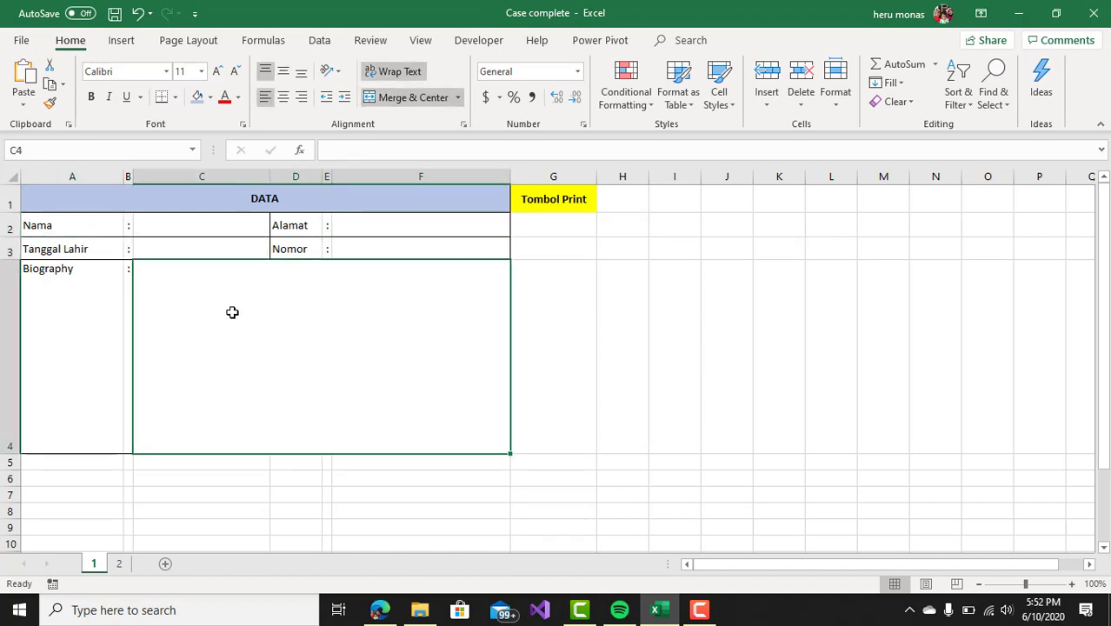
left_click(119, 565)
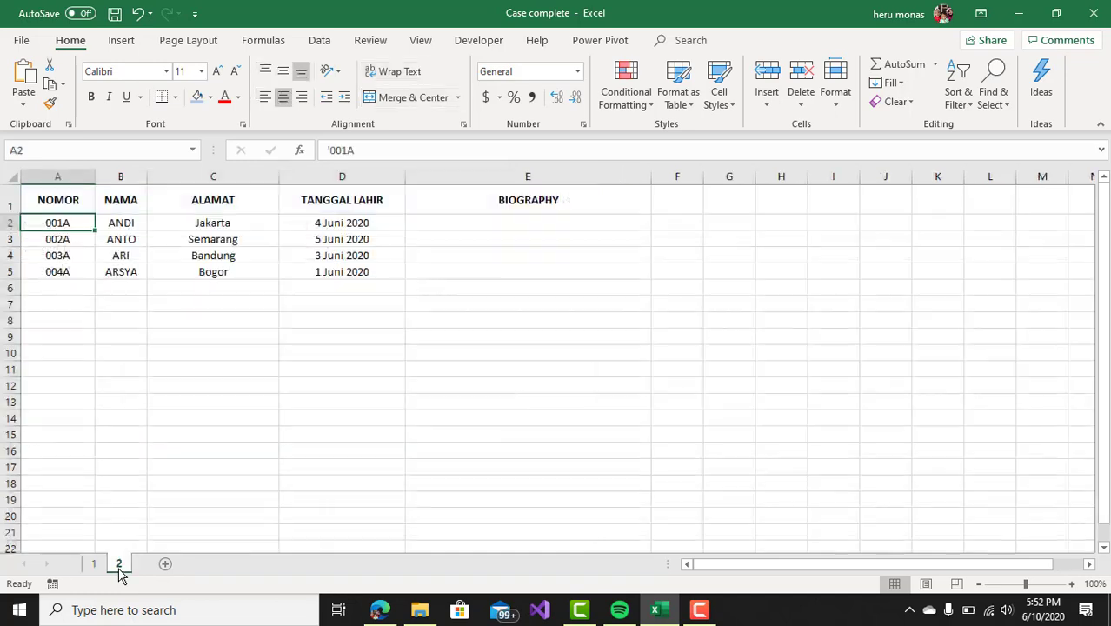
left_click(177, 404)
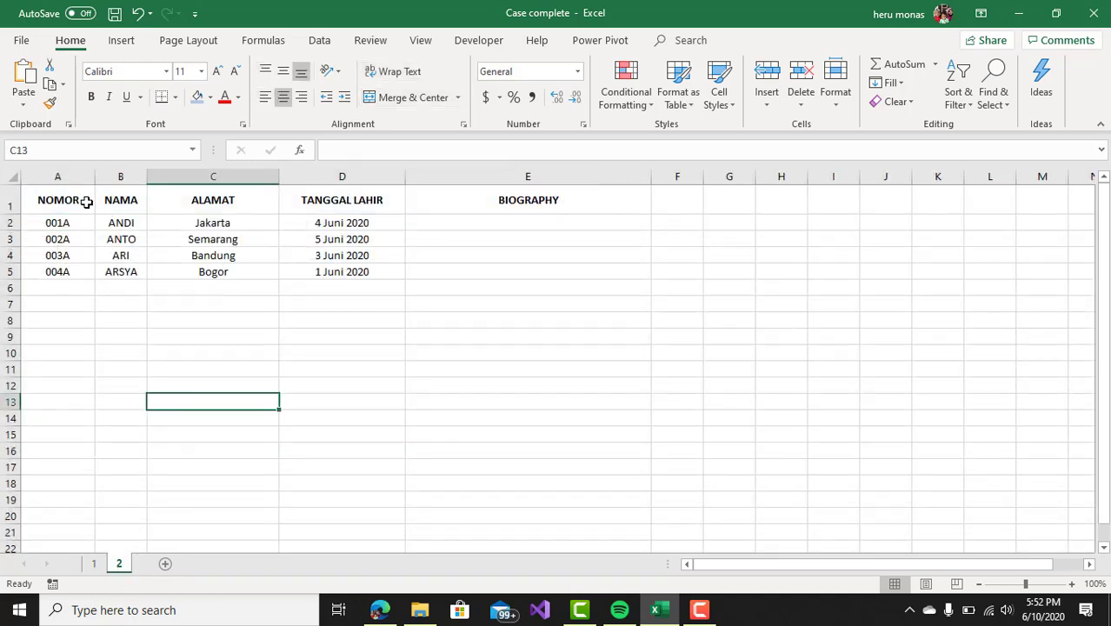
left_click_drag(82, 201, 586, 273)
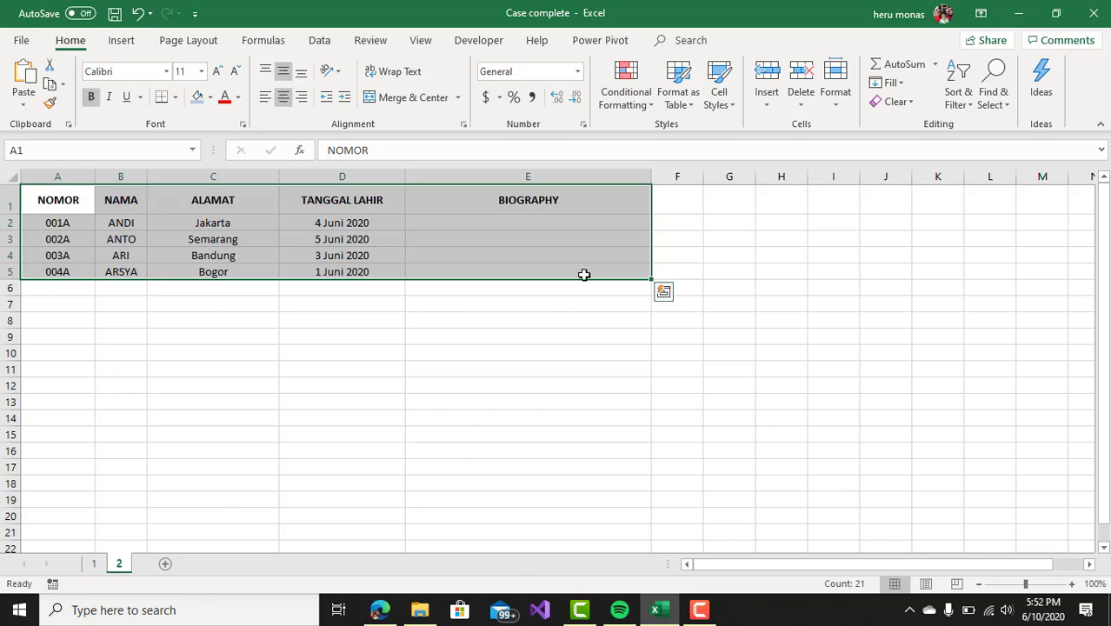
left_click(95, 564)
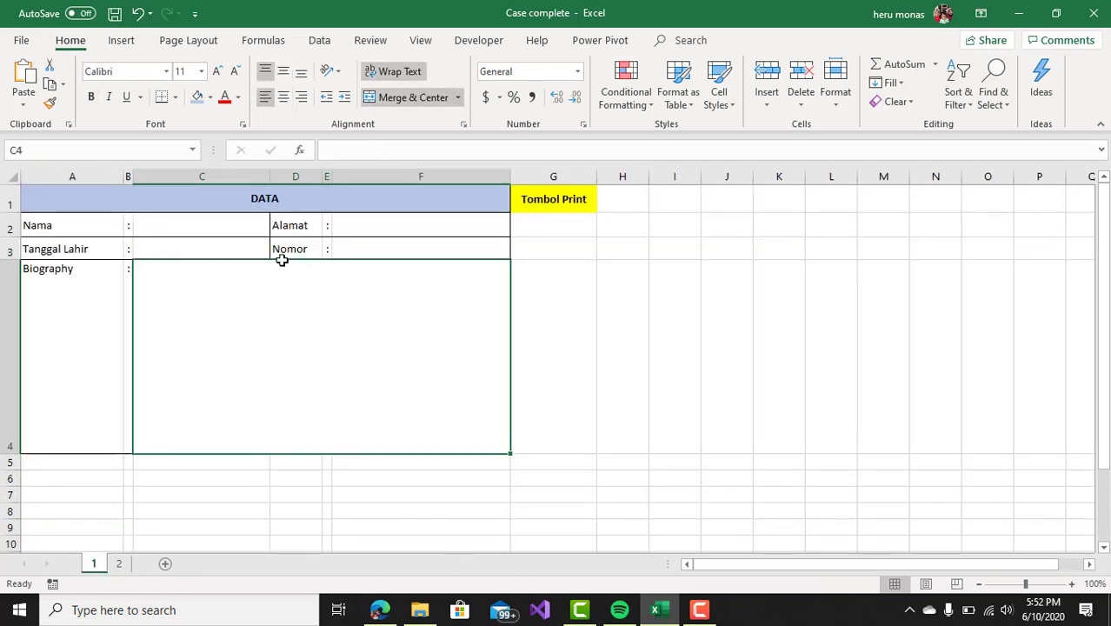
left_click(200, 231)
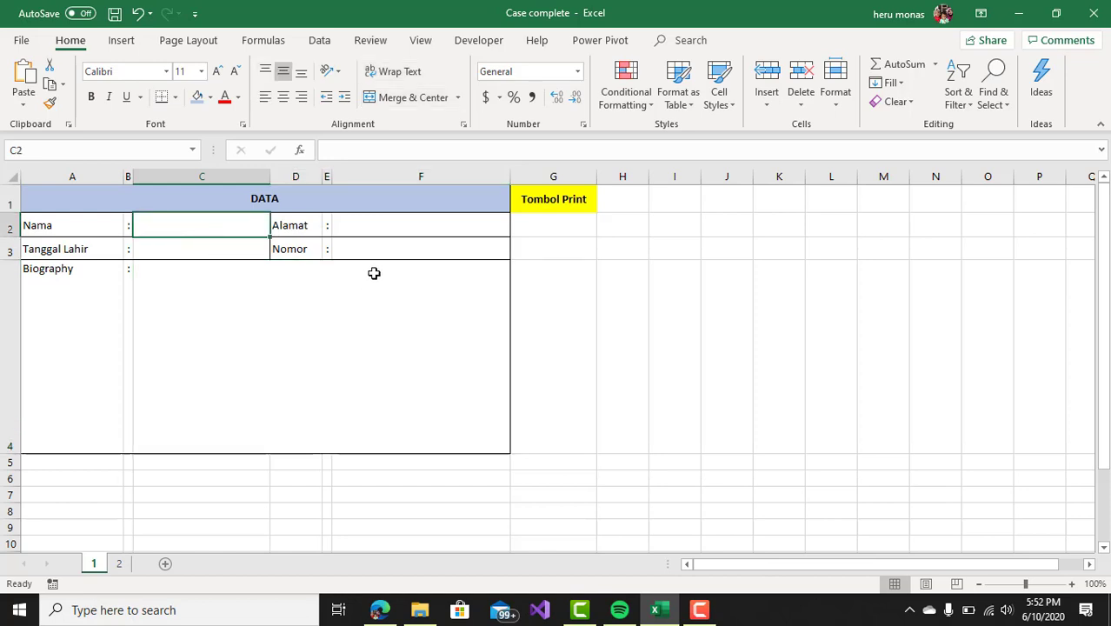
left_click(121, 564)
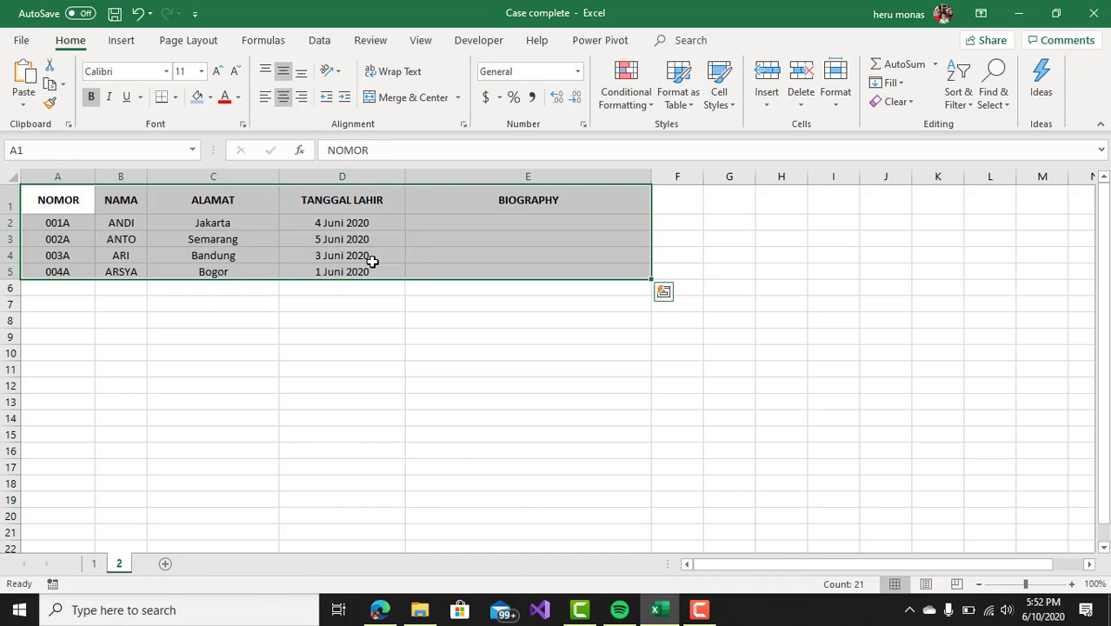
left_click(306, 368)
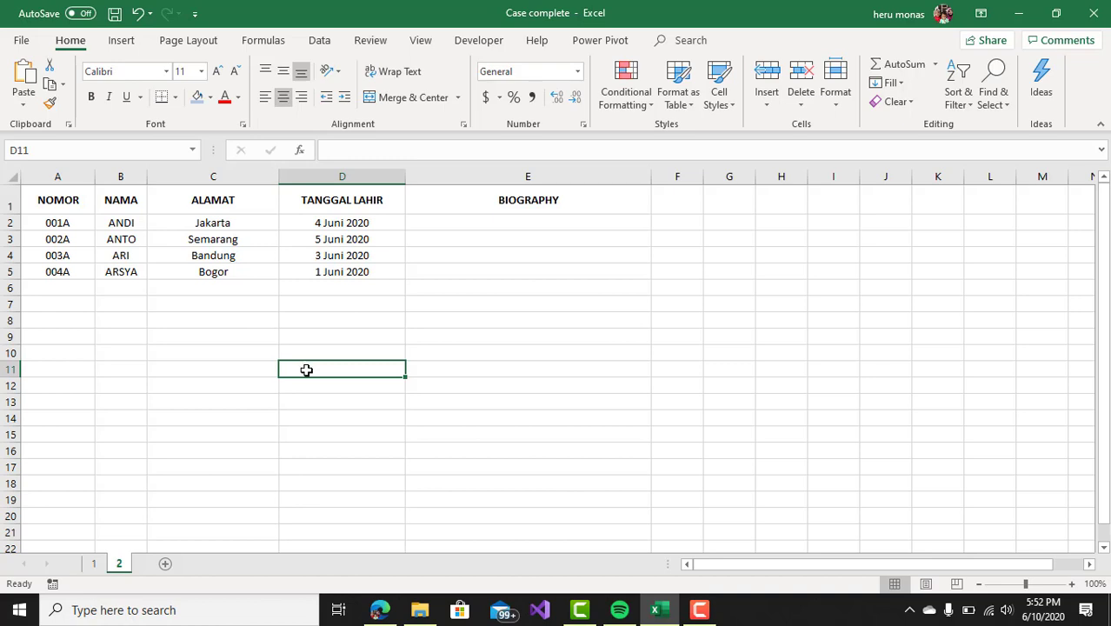
left_click(96, 565)
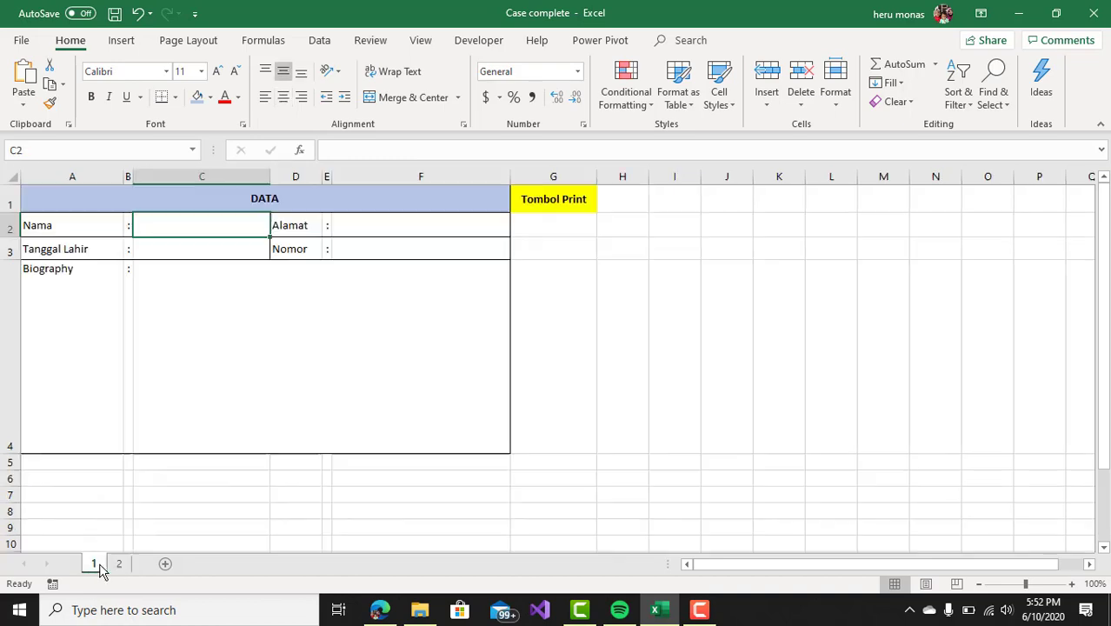
left_click(180, 398)
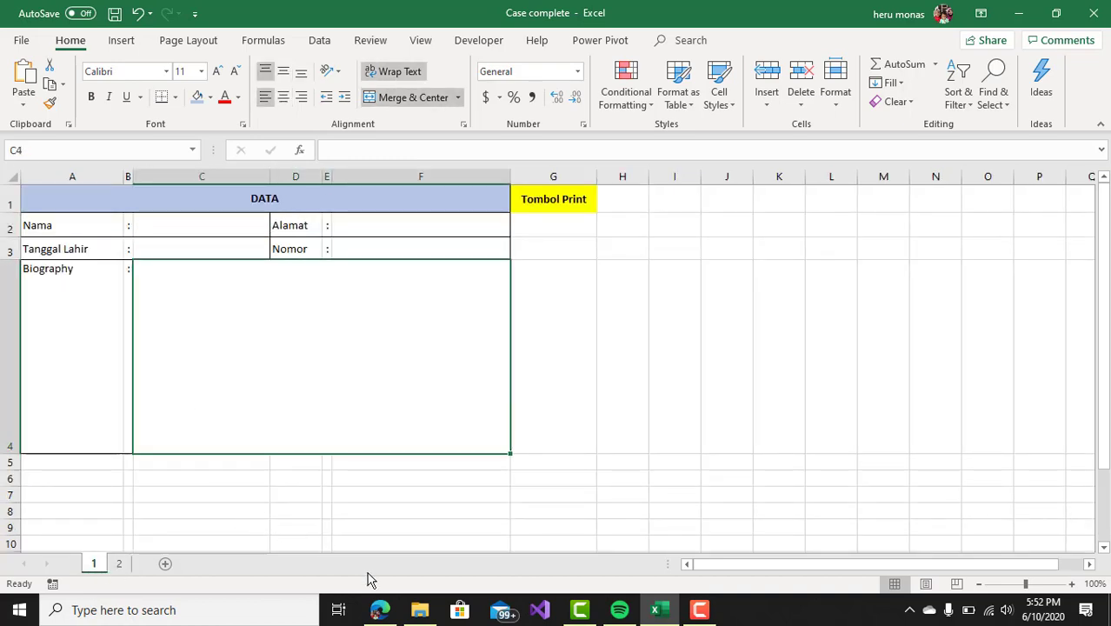
Switch to the Facebook group post in the browser, expand the hidden replies and read the request details.
left_click(380, 609)
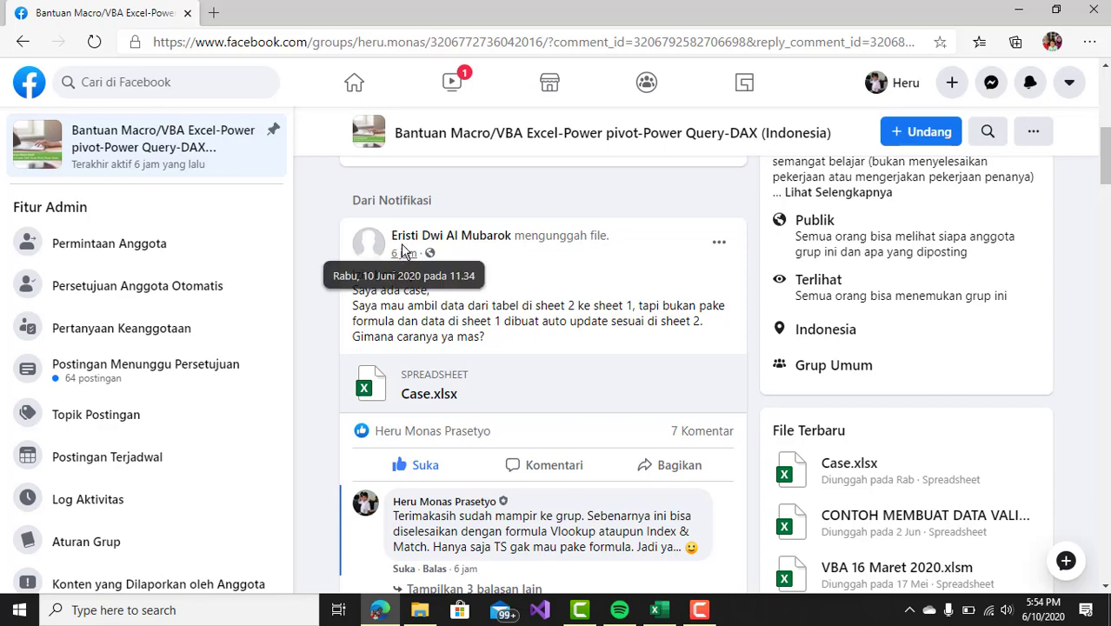
mouse_move(400, 242)
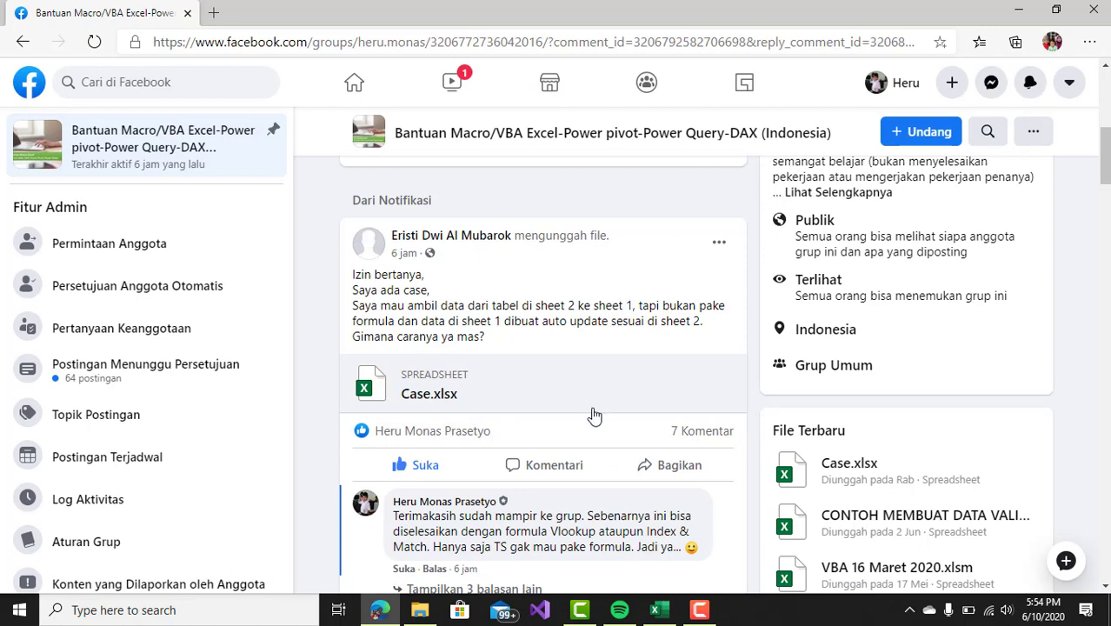
left_click(659, 610)
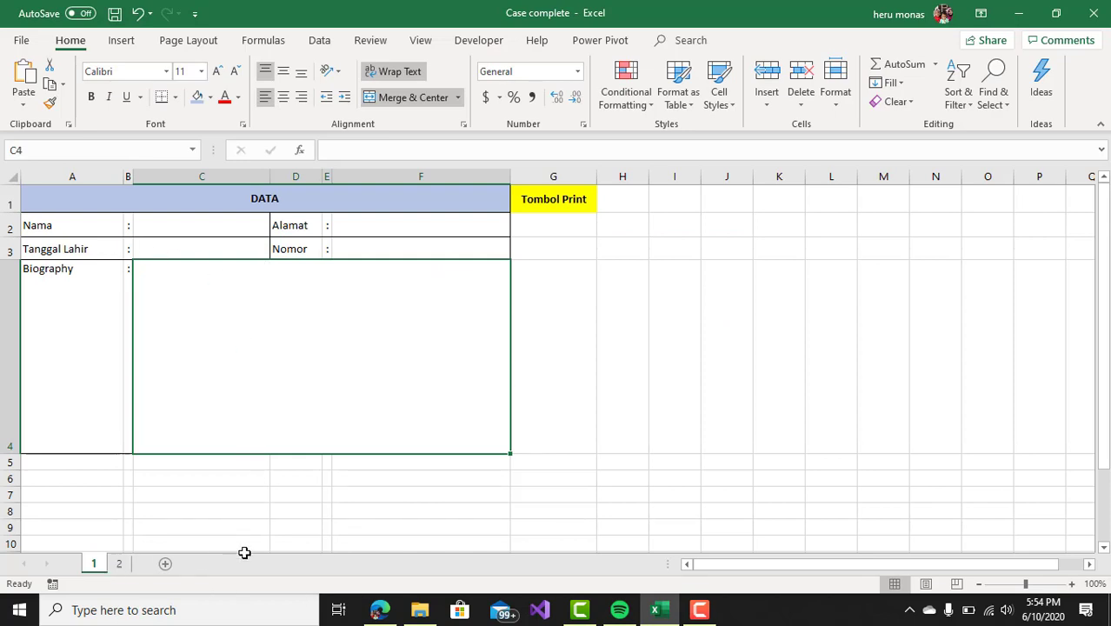
left_click(380, 609)
scroll(418, 433, "down", 1)
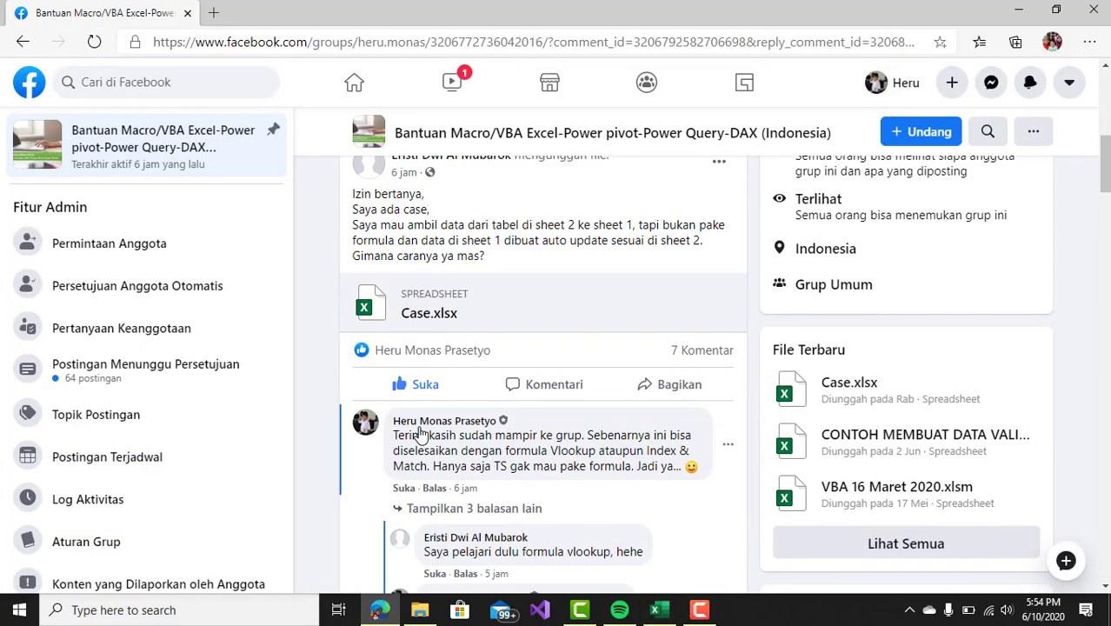
scroll(424, 441, "down", 1)
scroll(427, 444, "up", 1)
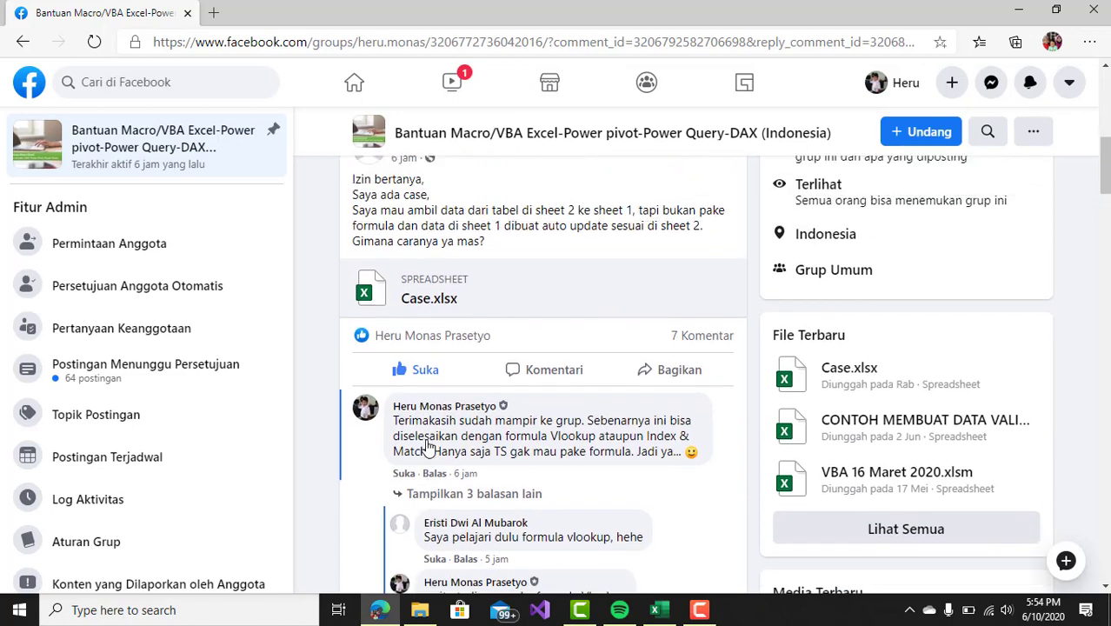
left_click(441, 509)
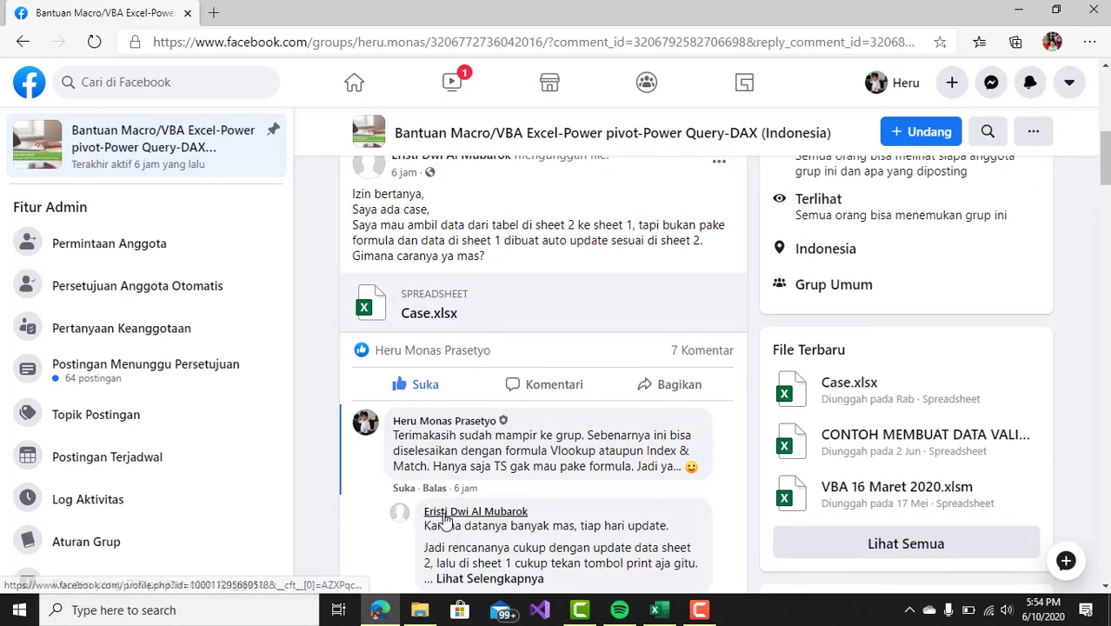
scroll(512, 519, "down", 1)
scroll(511, 520, "down", 1)
scroll(476, 474, "down", 1)
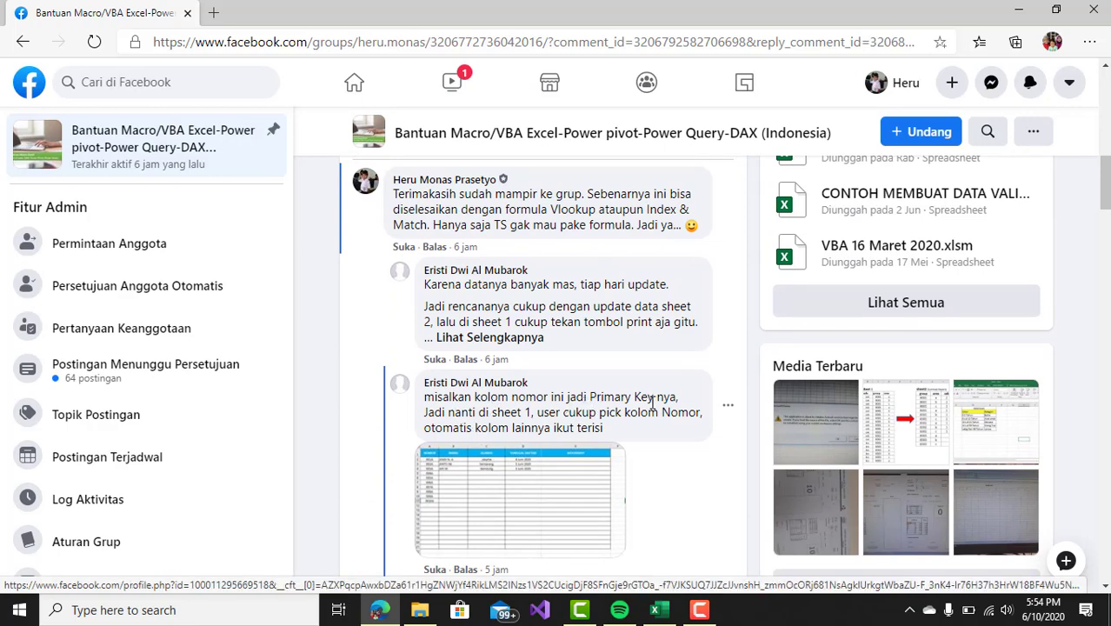
Return to the Excel workbook and compare the NOMOR column on sheet 2 with the Nomor field on sheet 1.
left_click(658, 609)
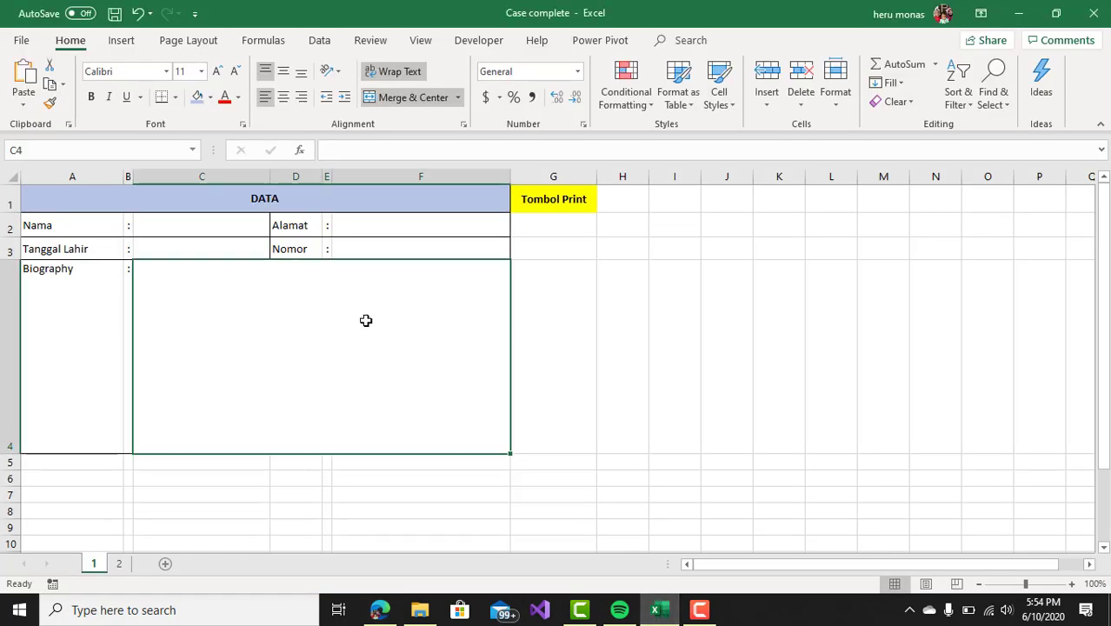
left_click(120, 567)
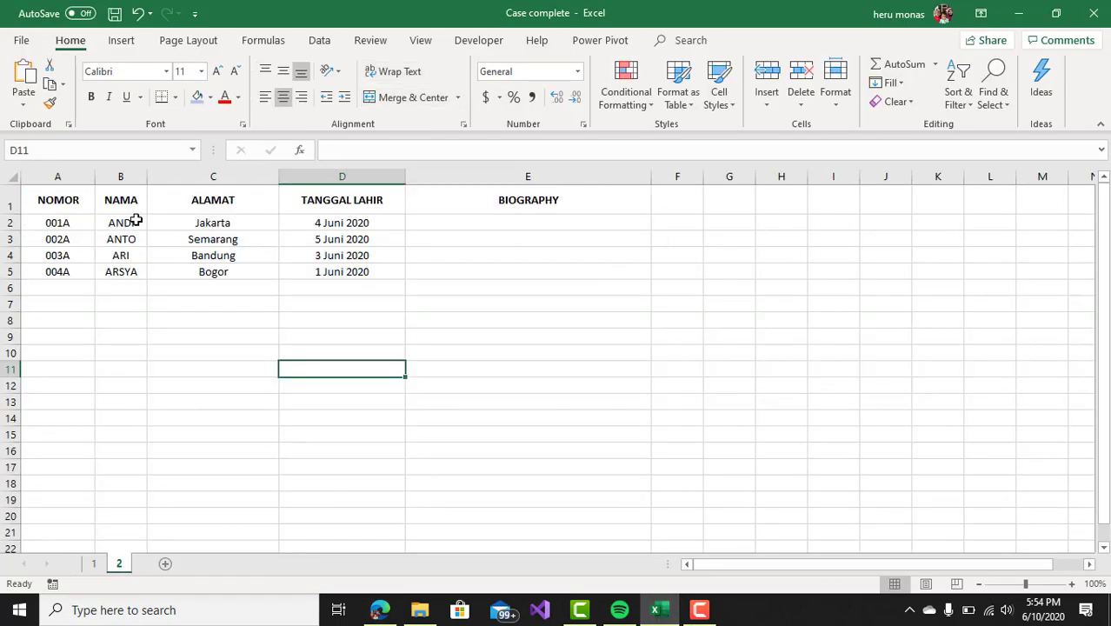
left_click_drag(78, 198, 68, 273)
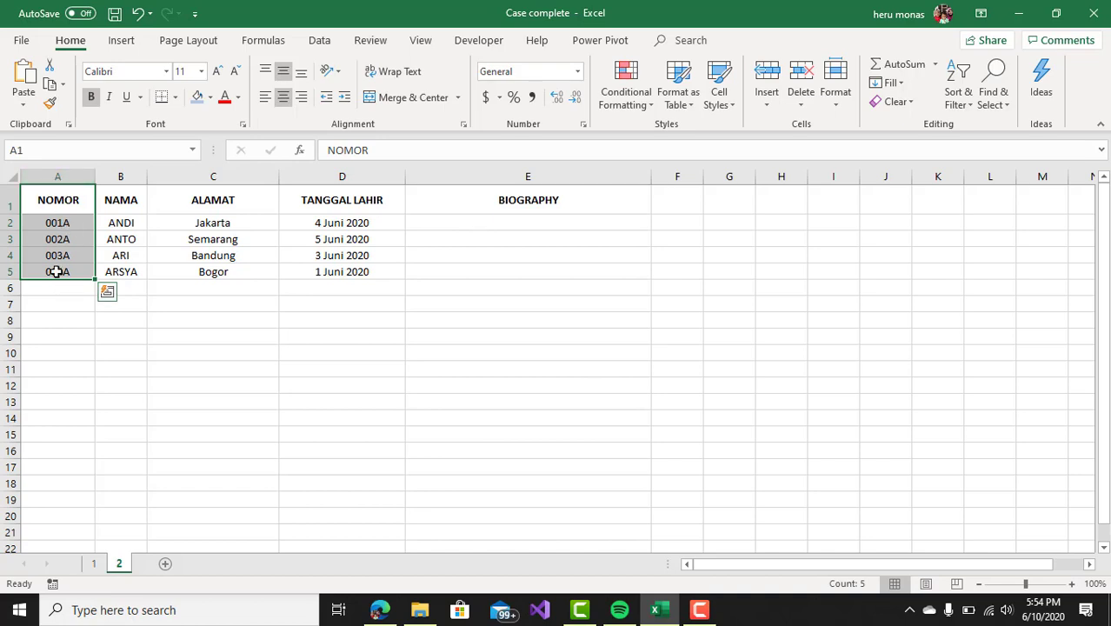
left_click(80, 370)
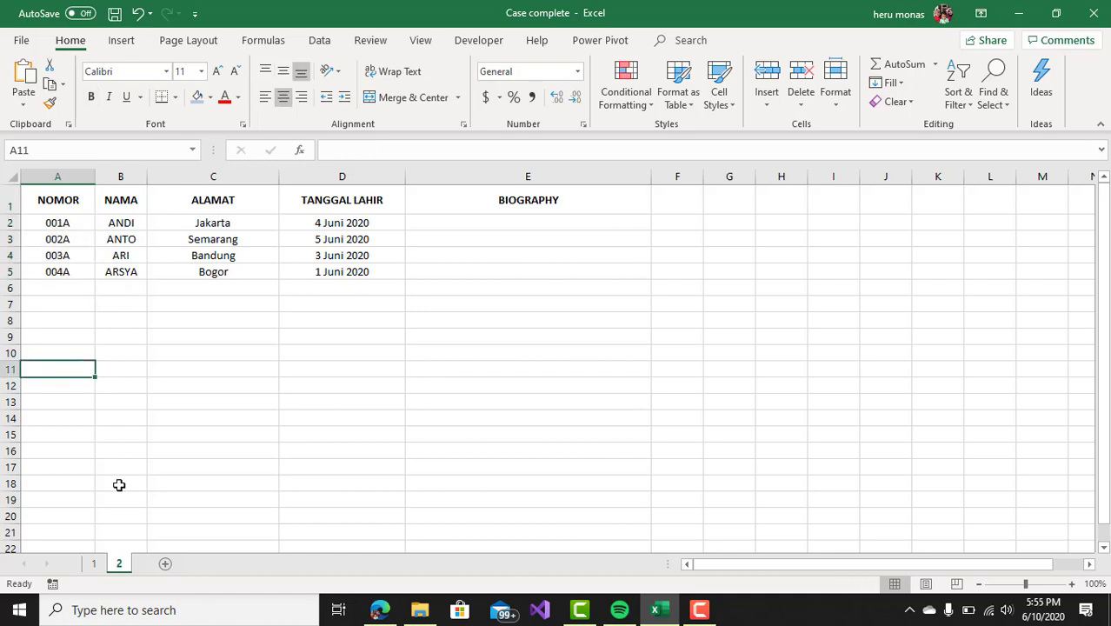
left_click(94, 564)
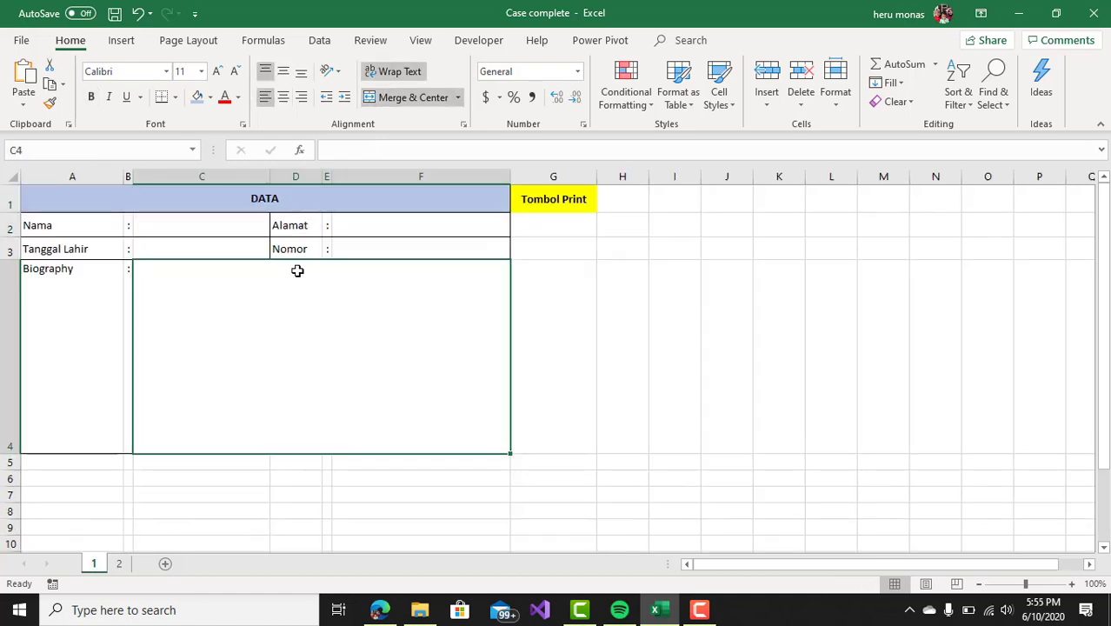
left_click(363, 245)
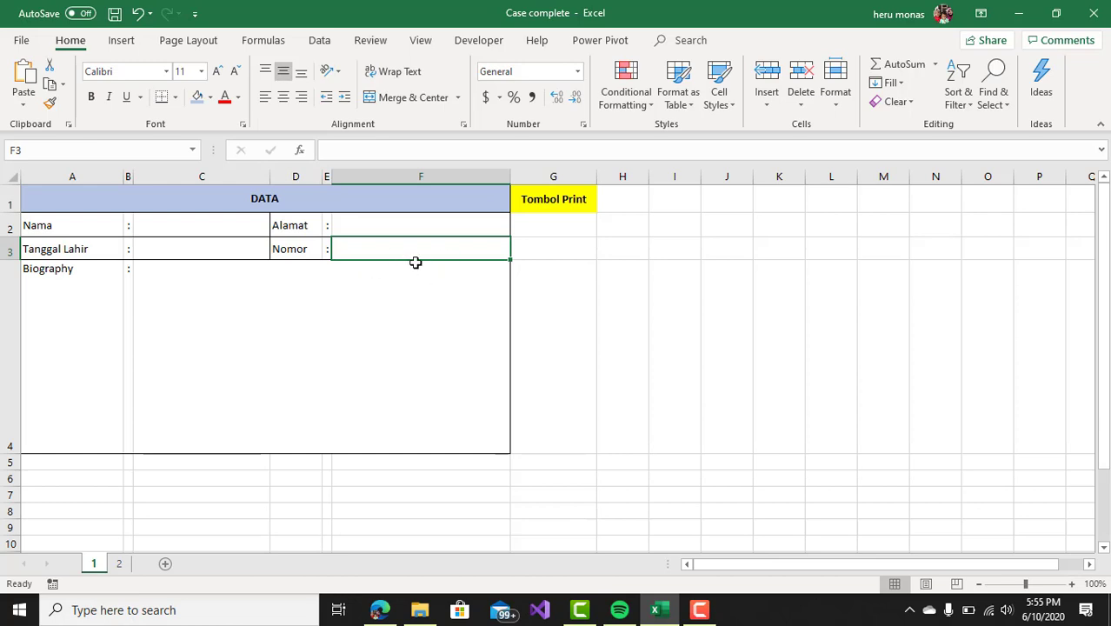
left_click(688, 227)
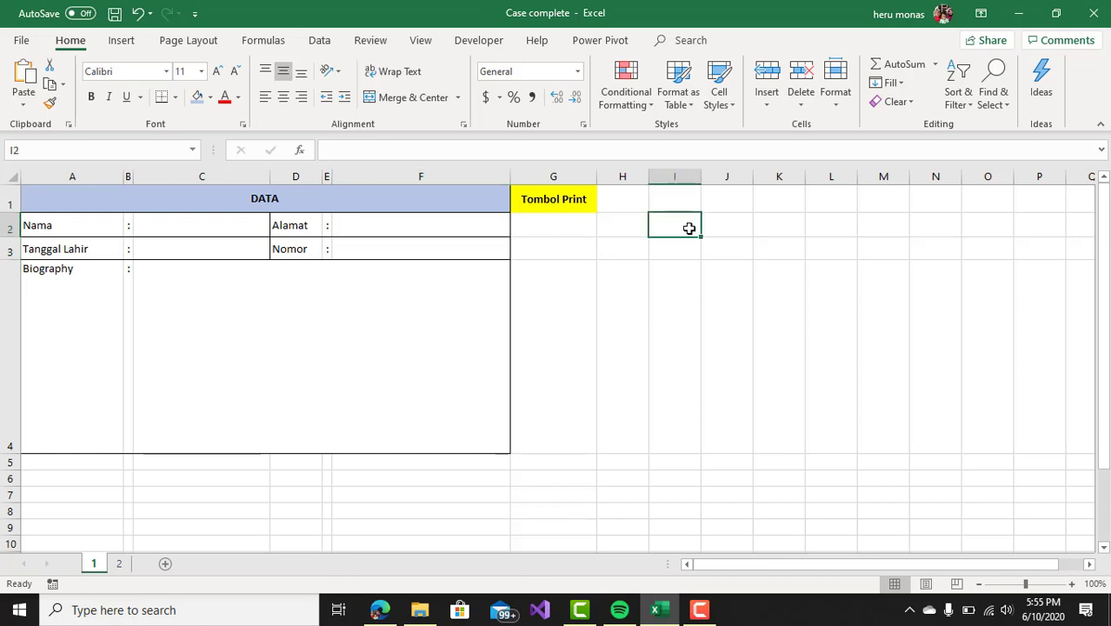
type("=vlo")
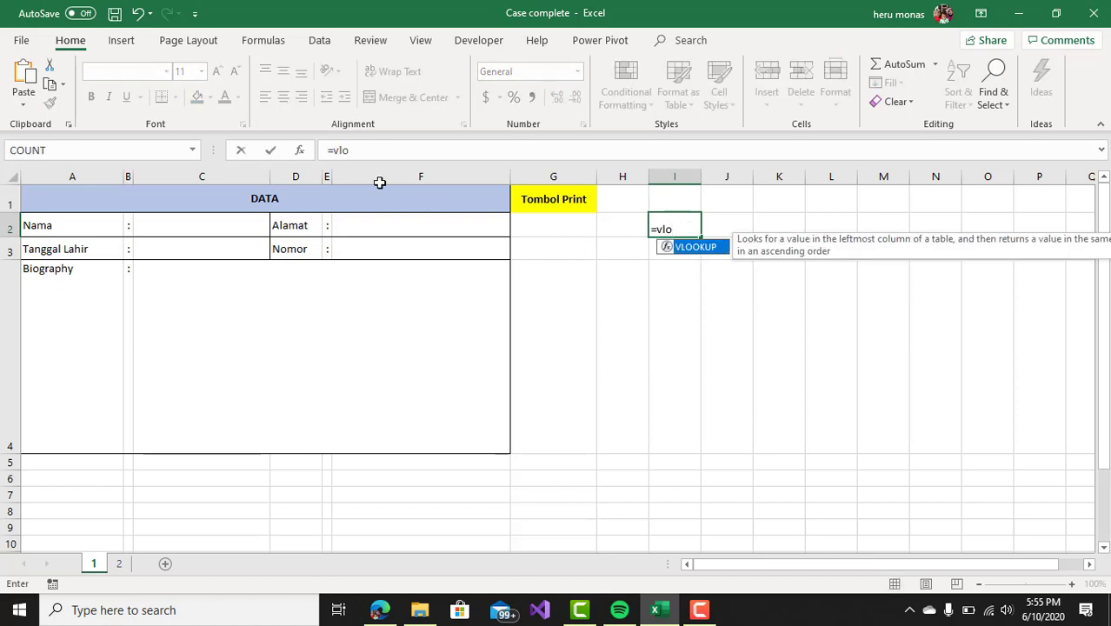
double_click(702, 251)
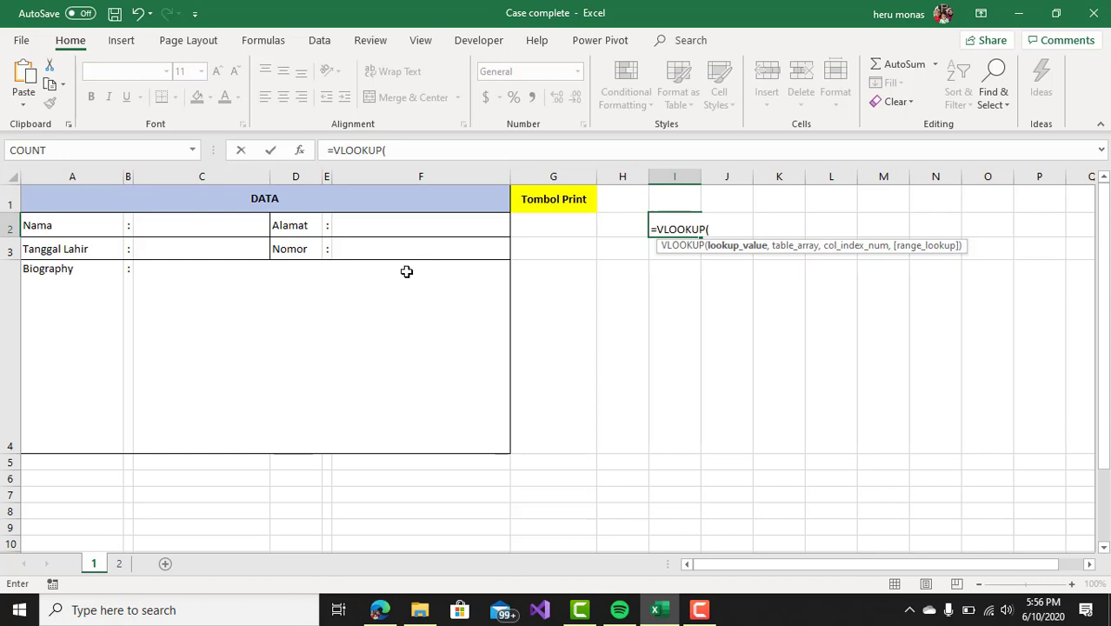
left_click_drag(735, 229, 600, 233)
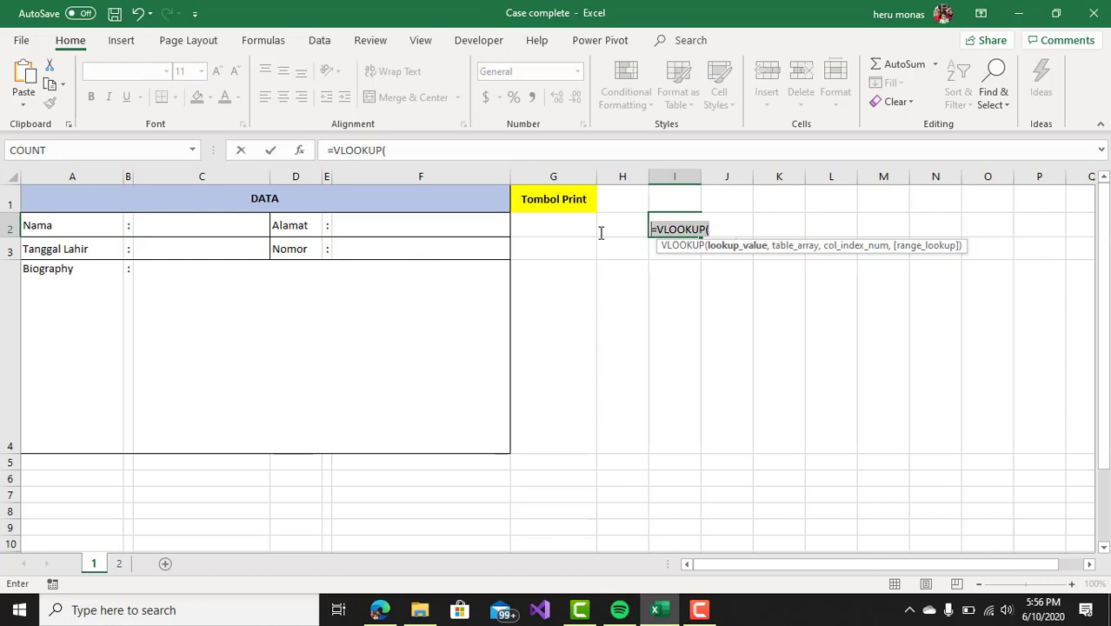
key("BackSpace")
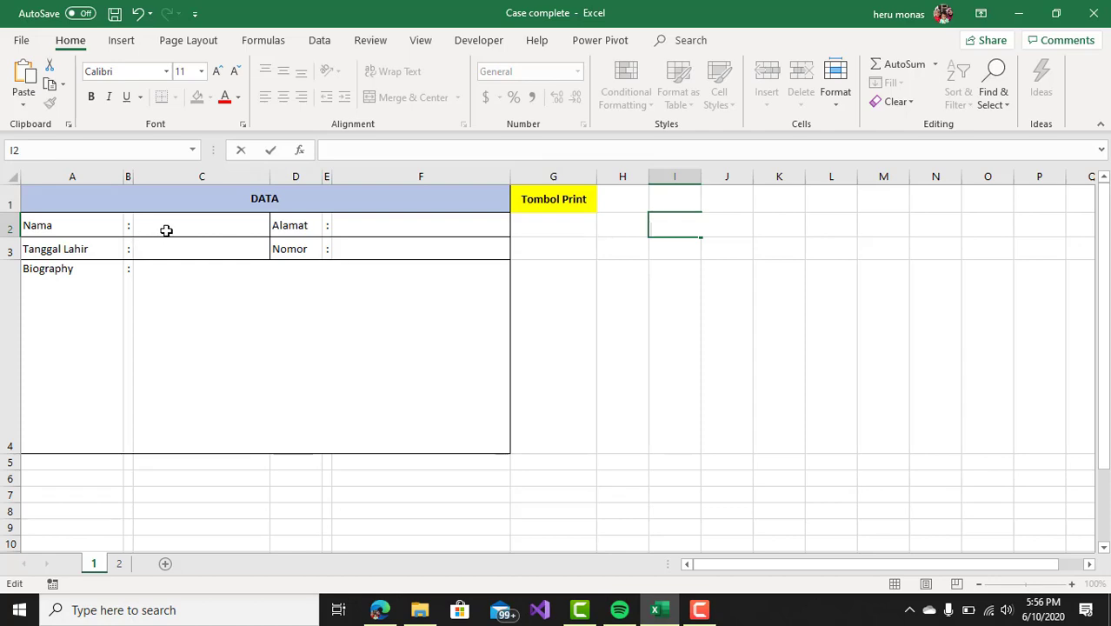
left_click(85, 229)
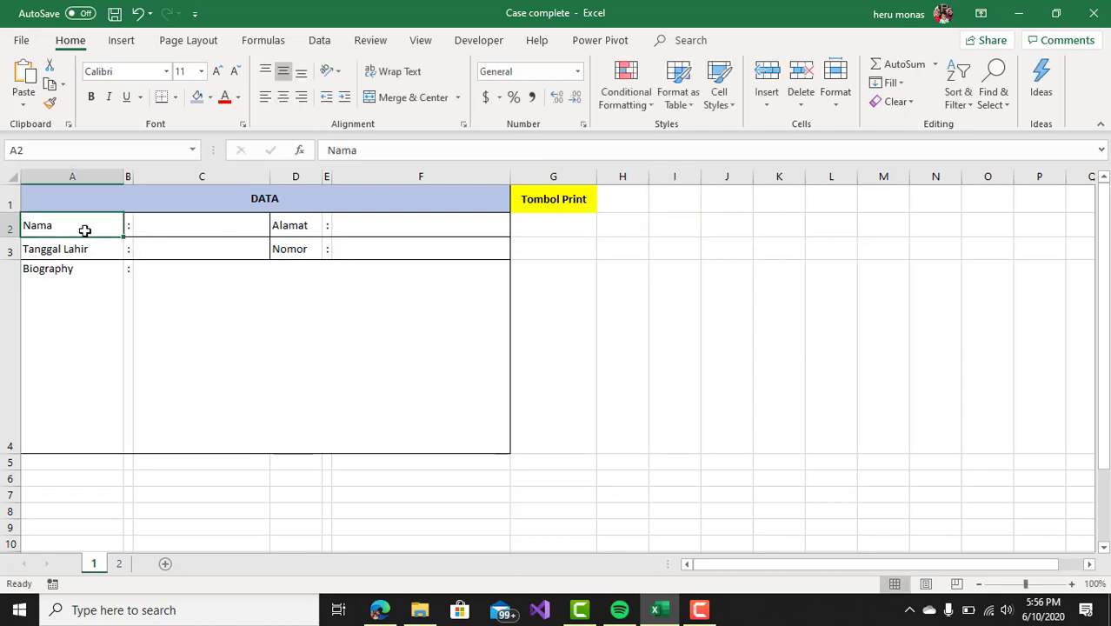
Start a VLOOKUP formula in the Nama cell C2 on sheet 1, using the Nomor cell F3 as the lookup value.
left_click(168, 224)
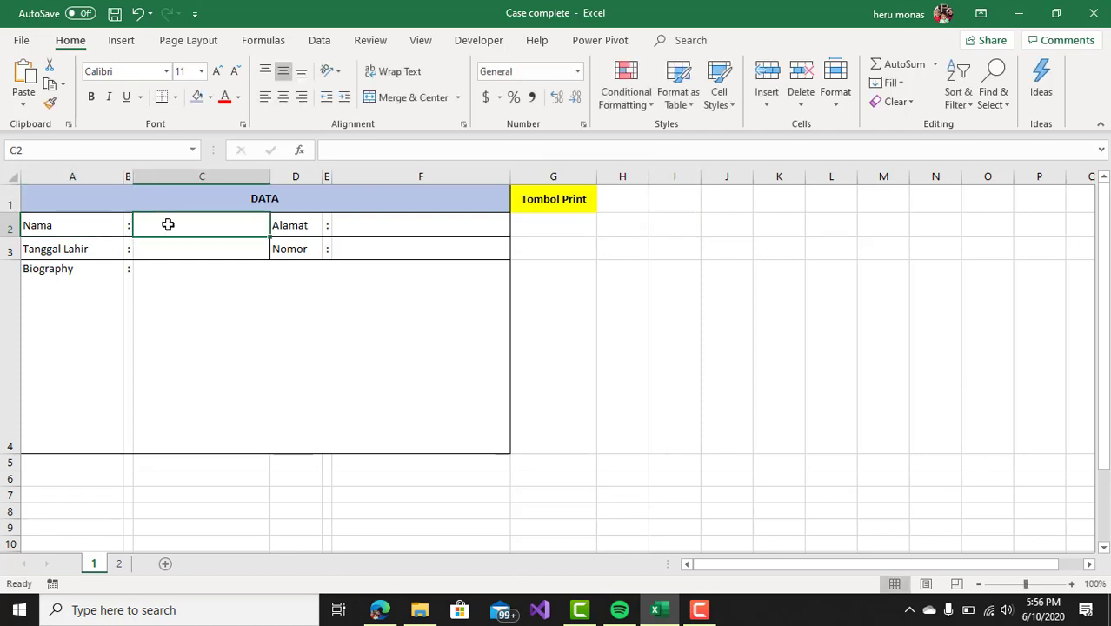
left_click(36, 227)
left_click(381, 250)
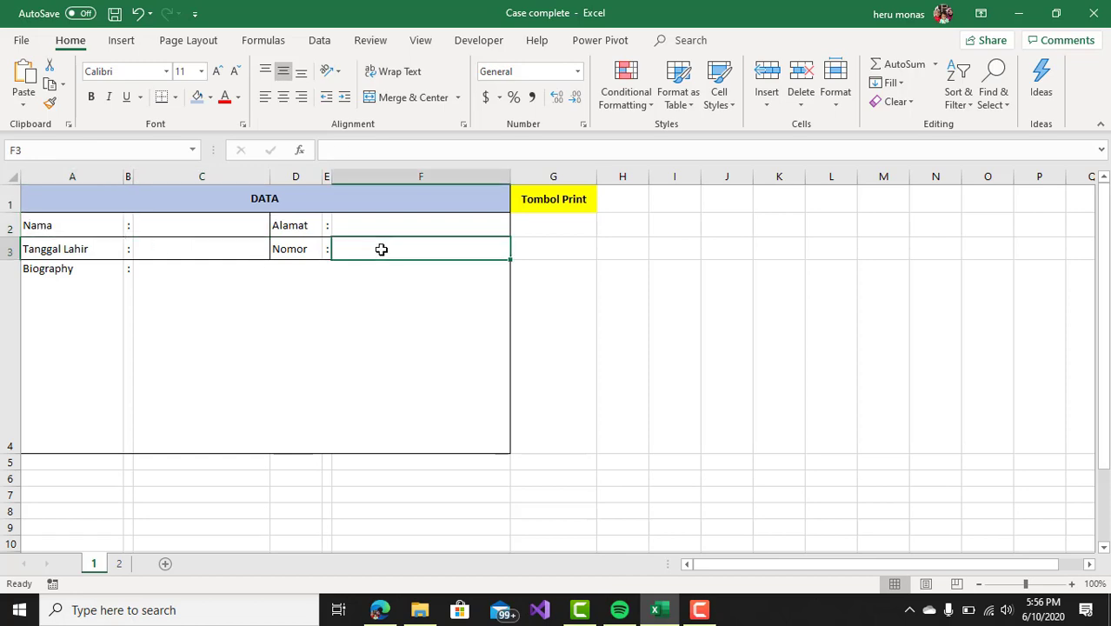
left_click(212, 231)
type("=vlo")
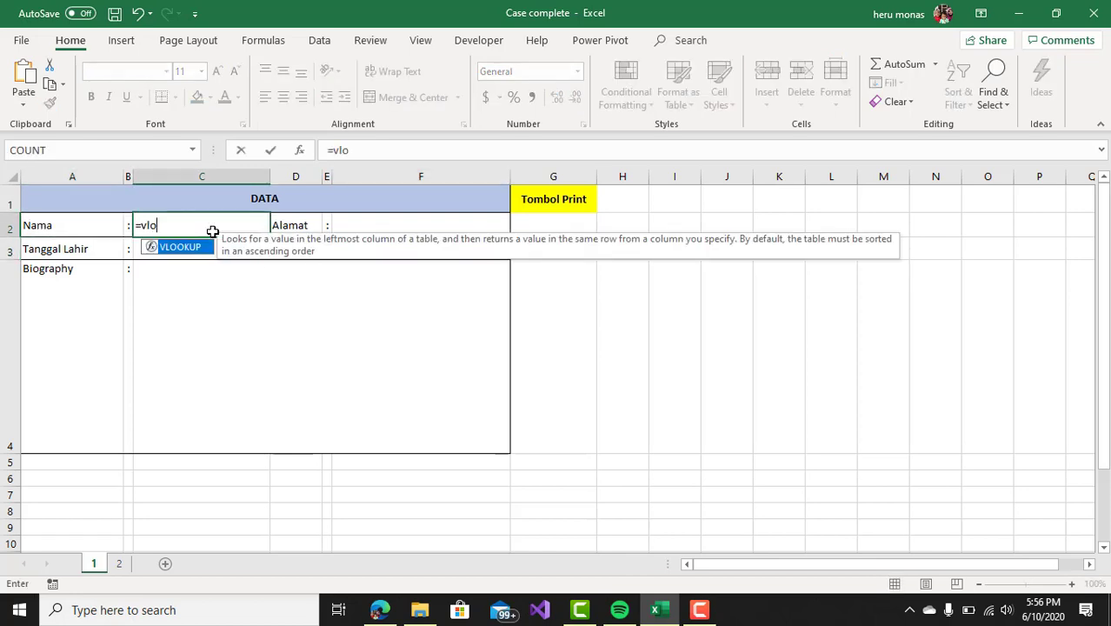
key("Tab")
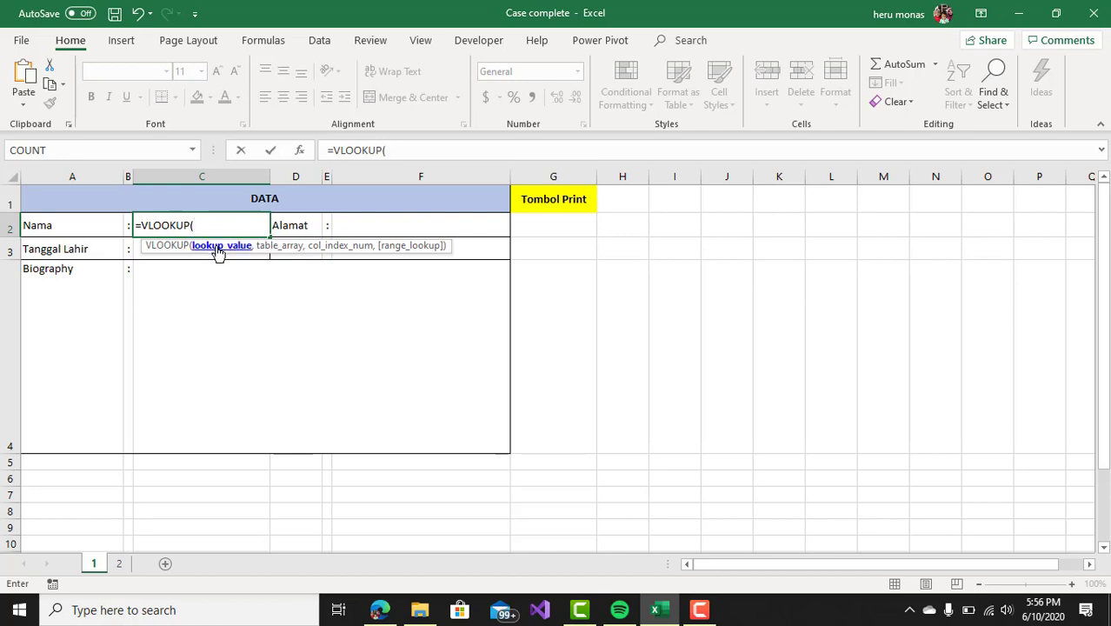
left_click_drag(407, 250, 313, 311)
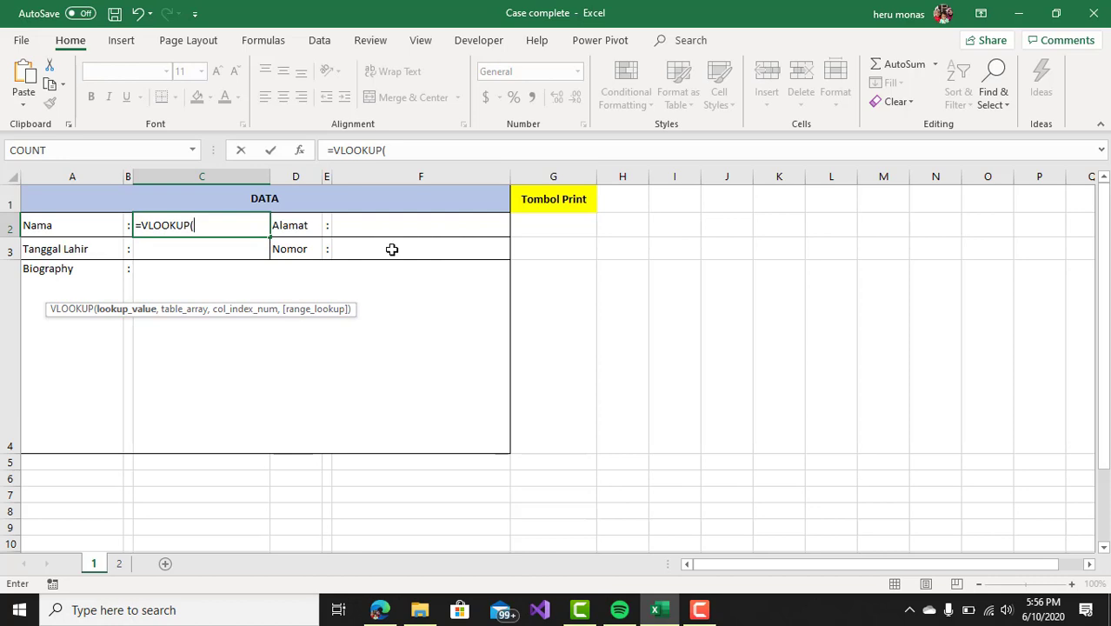
left_click(392, 250)
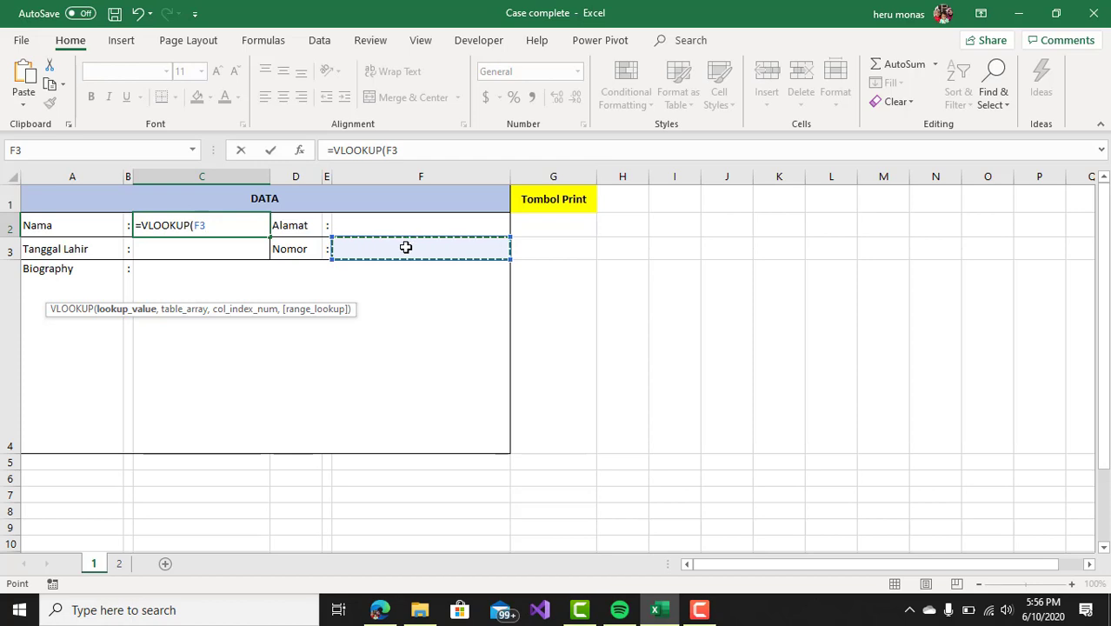
left_click(408, 150)
type(",")
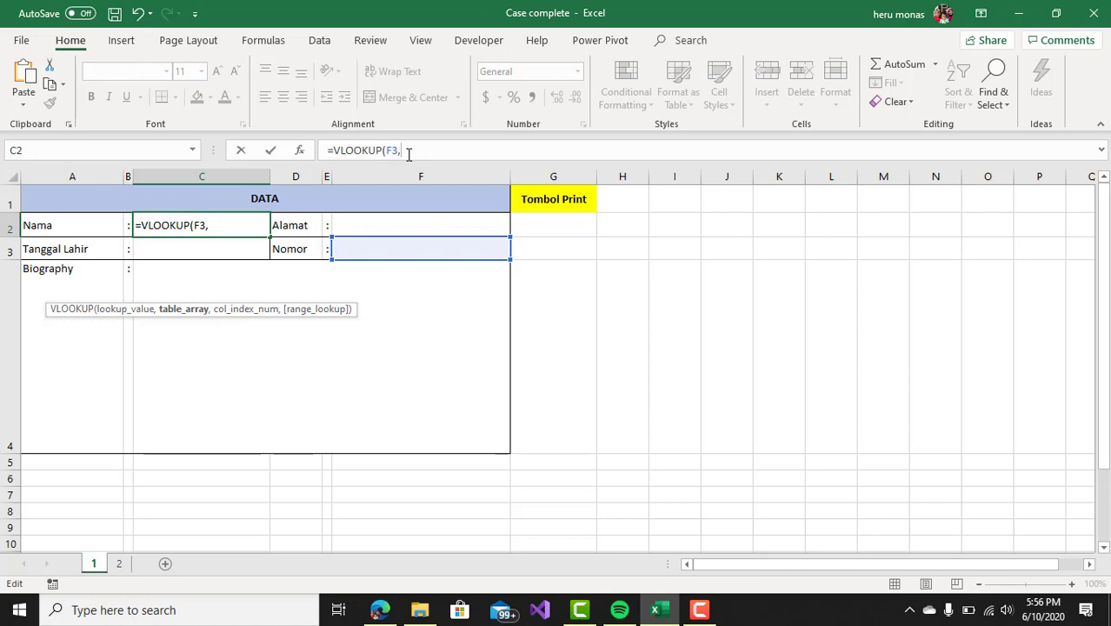
key("BackSpace")
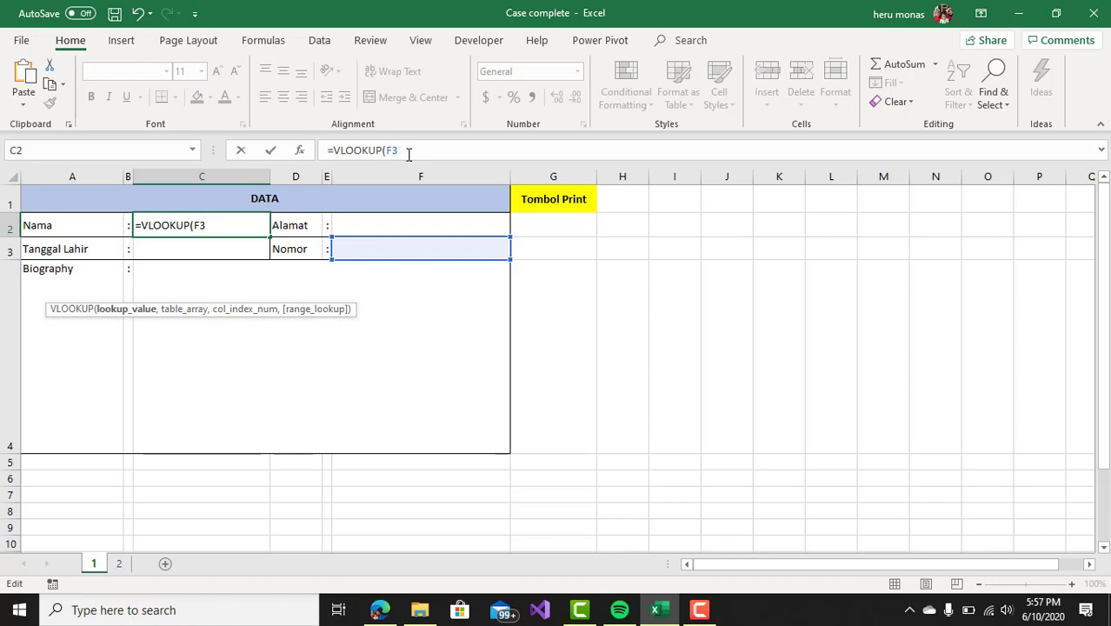
type(",")
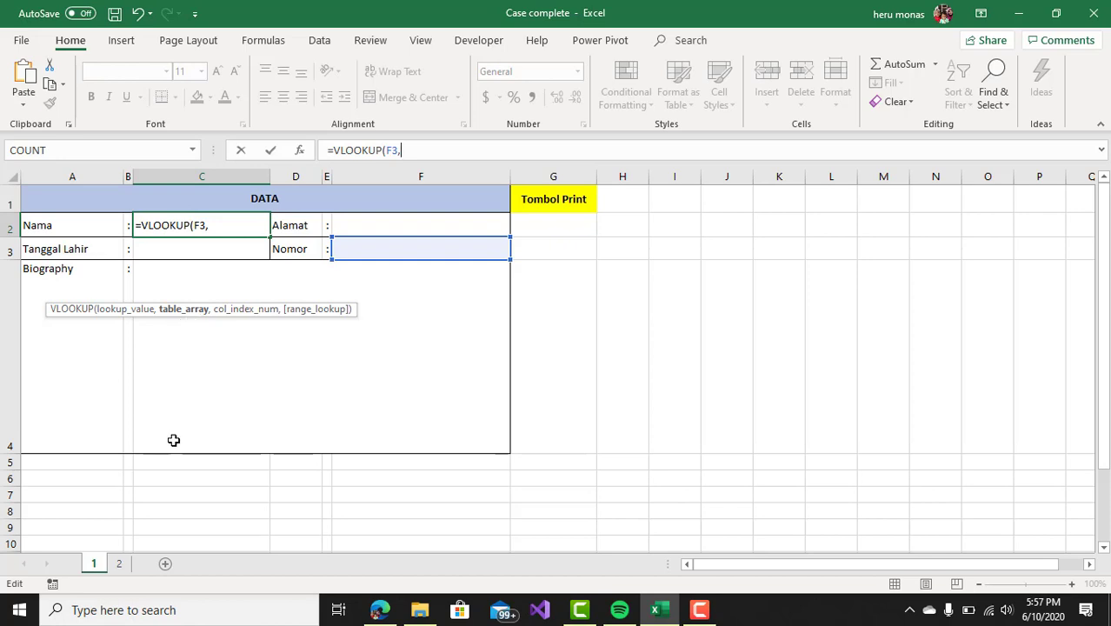
Set the VLOOKUP table array to the sheet 2 range, extended to '2'!A1:D5000.
left_click(120, 565)
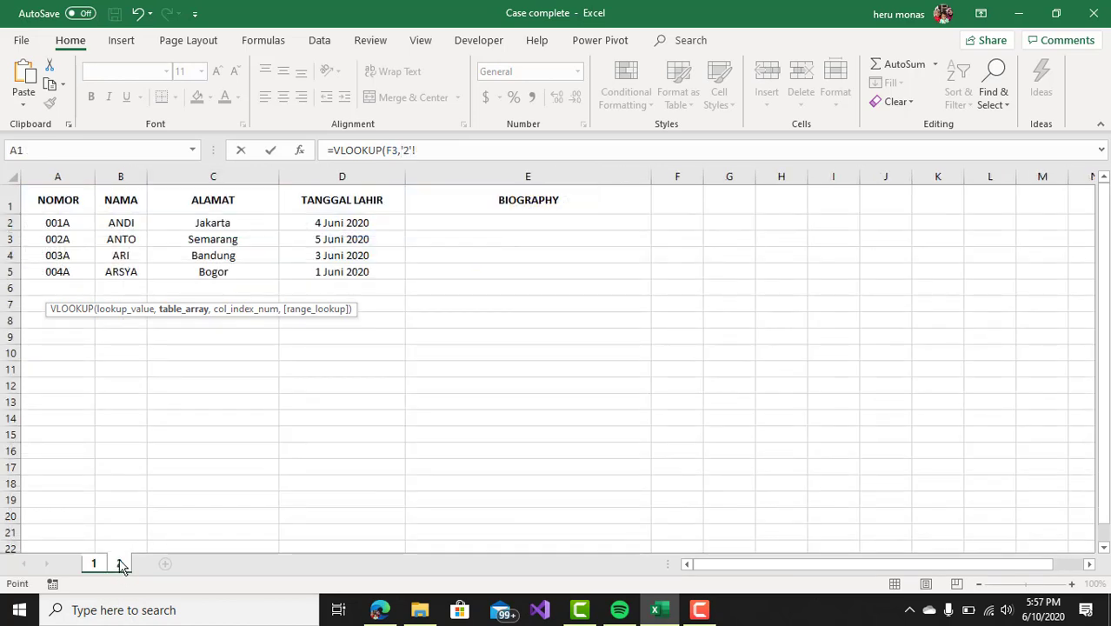
left_click(62, 202)
left_click_drag(63, 203, 334, 261)
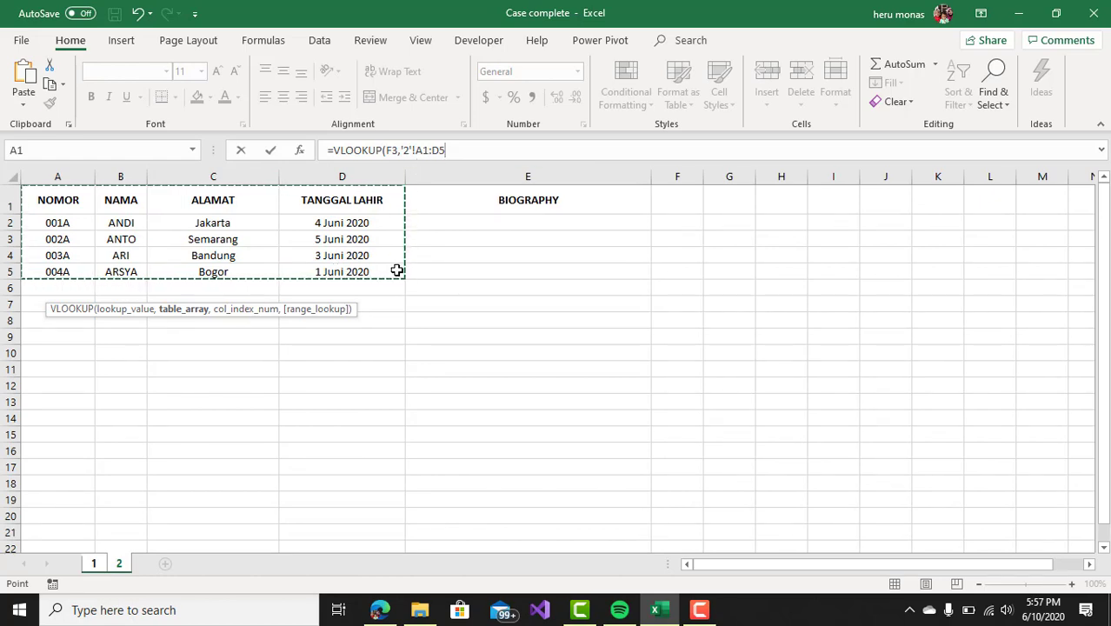
left_click_drag(278, 308, 278, 362)
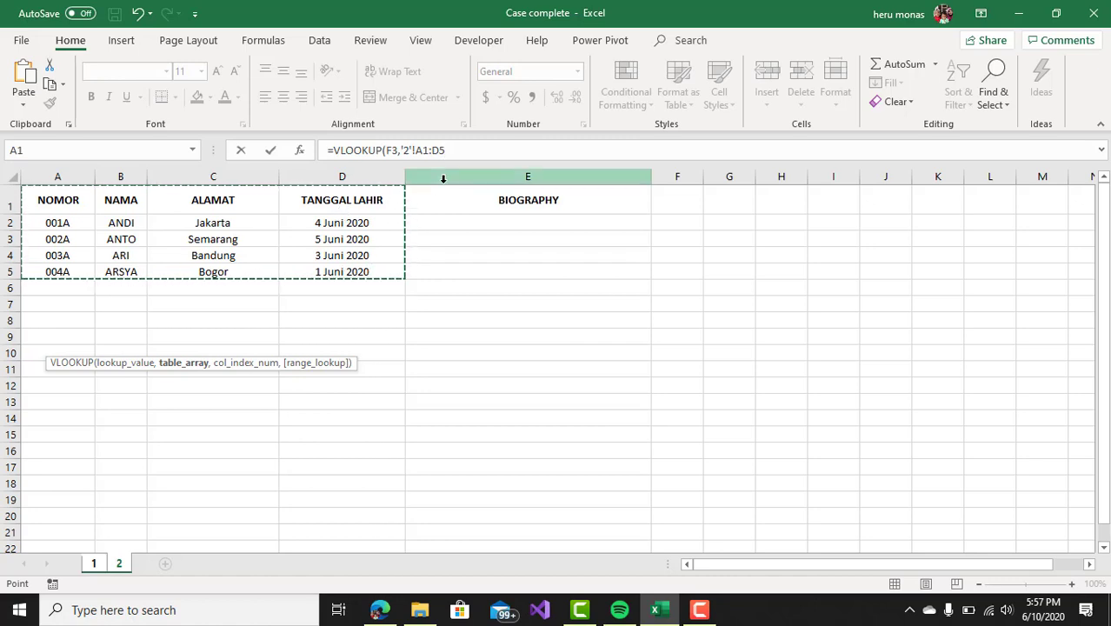
type("000")
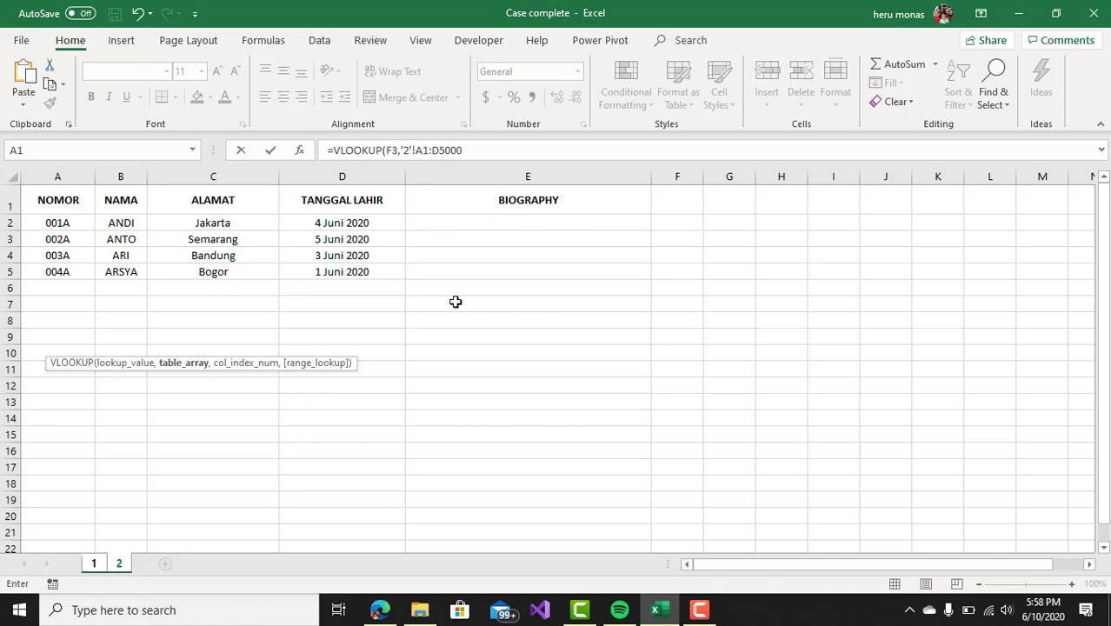
Switch to the Facebook group post in the browser and reread the original request above the Case.xlsx attachment.
left_click(383, 609)
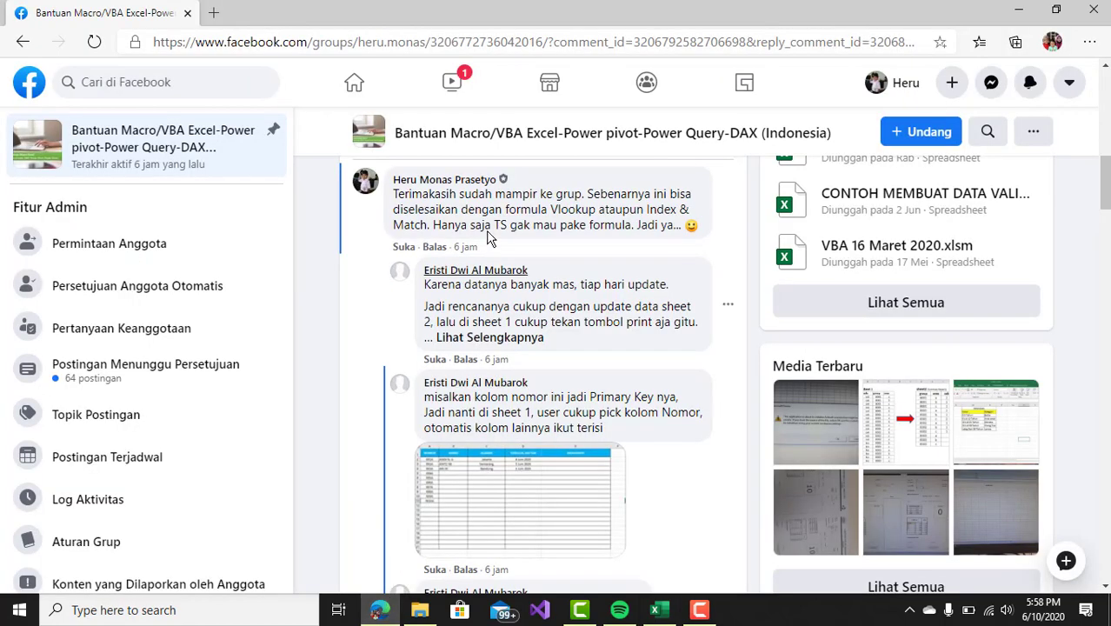
scroll(464, 392, "up", 2)
scroll(454, 313, "up", 2)
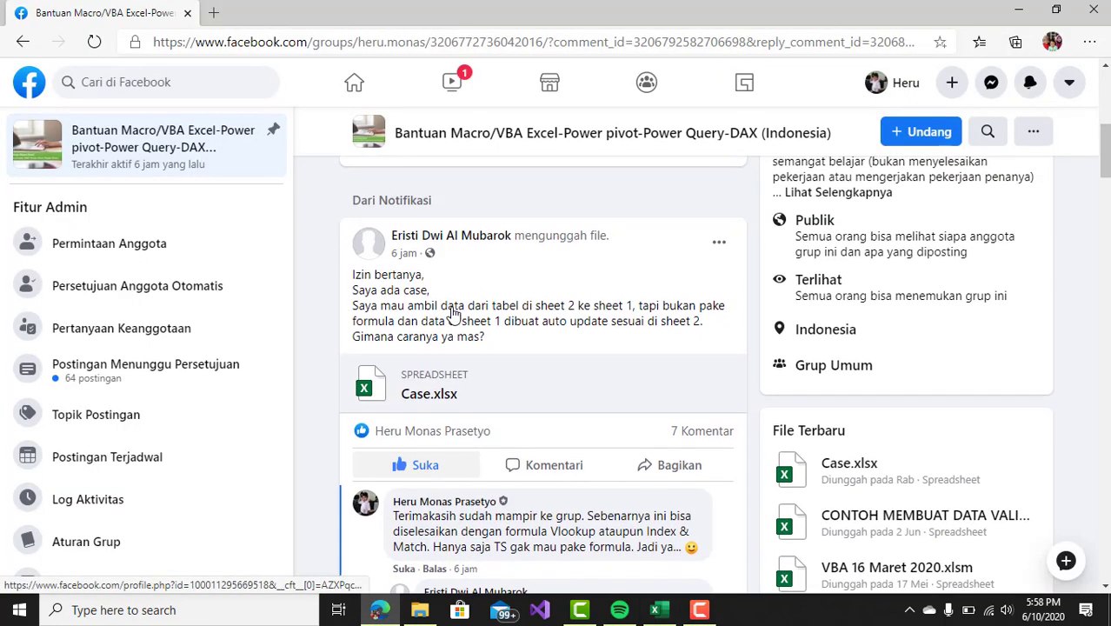
mouse_move(425, 465)
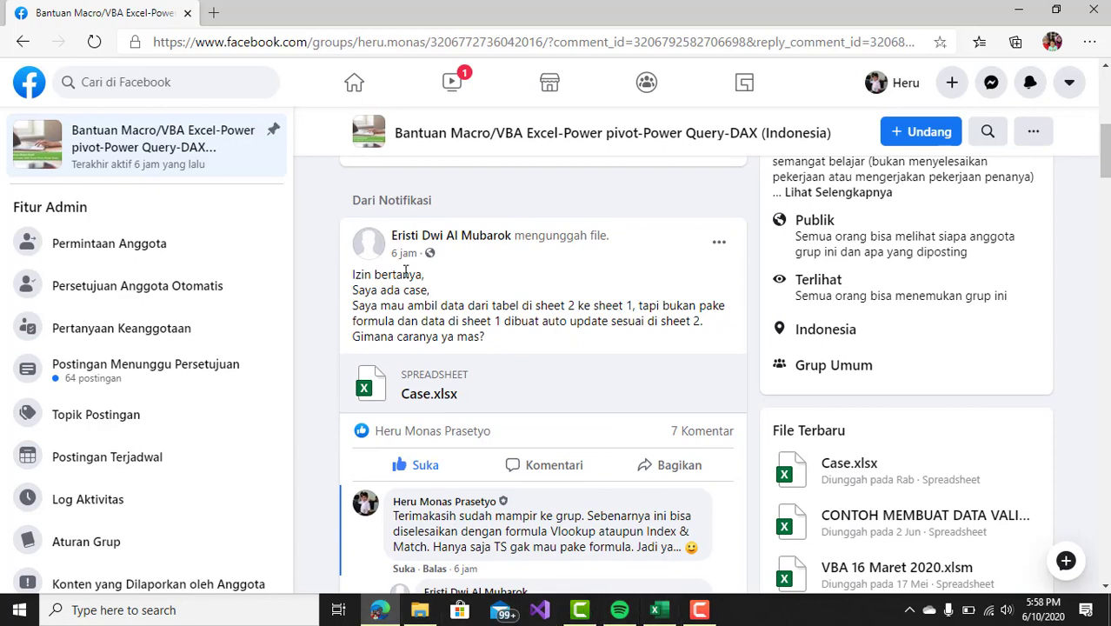
Return to the Excel workbook and complete the VLOOKUP formula with column index 2 and the exact match option FALSE.
left_click(658, 609)
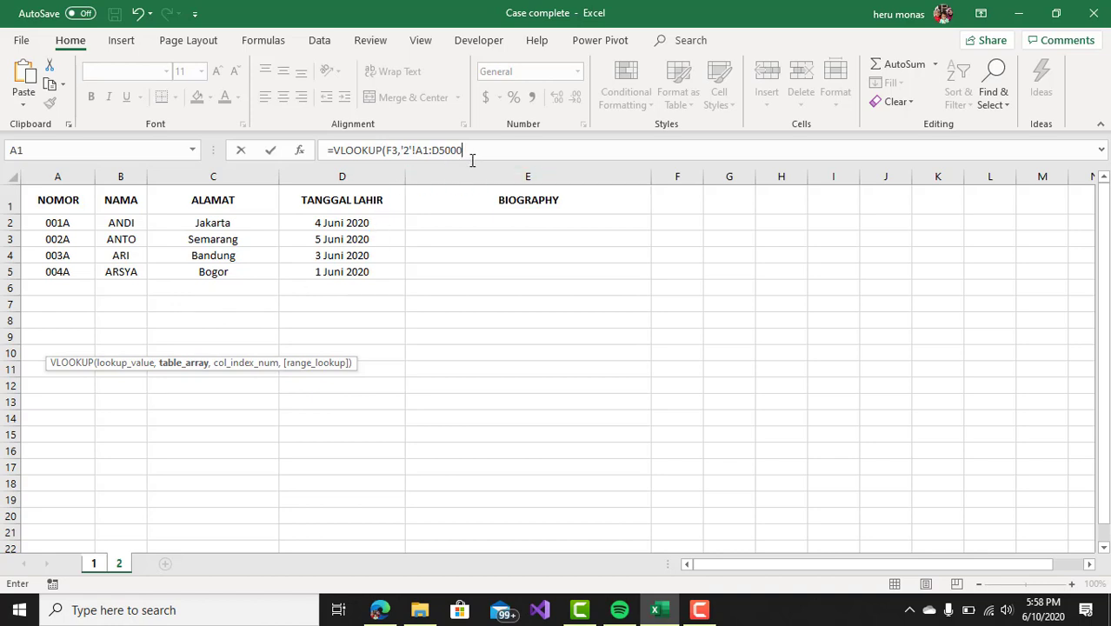
type(",")
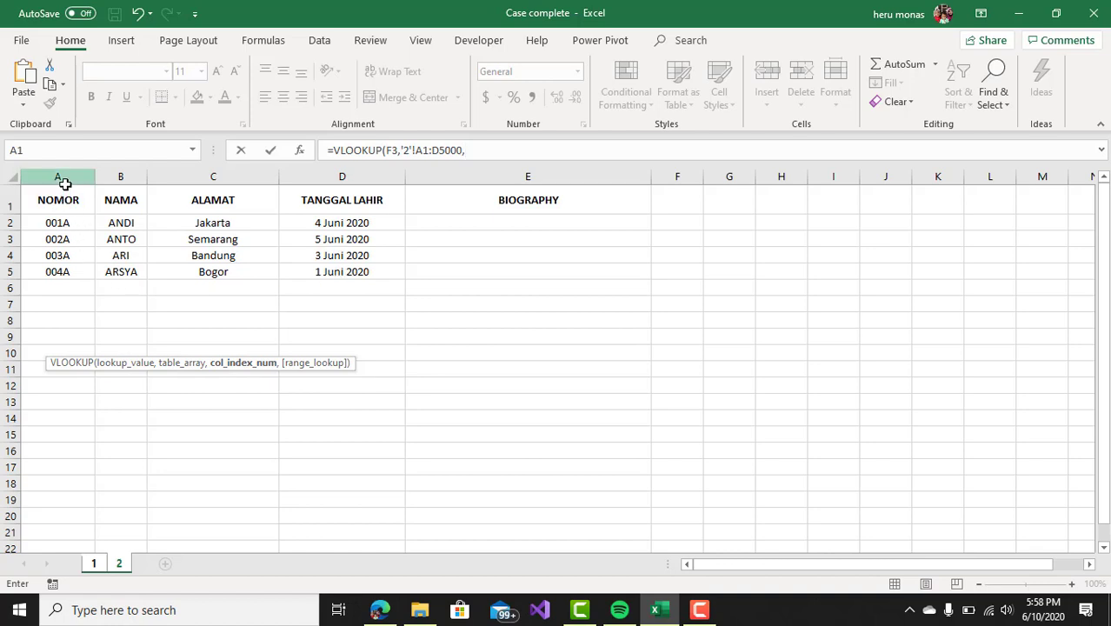
left_click(438, 150)
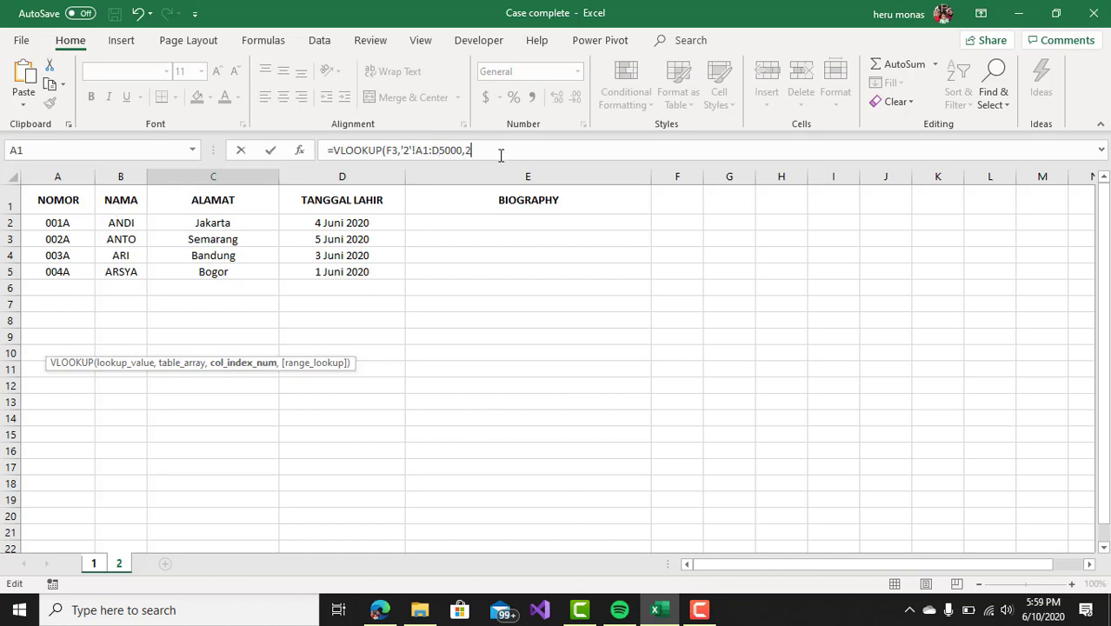
type(",")
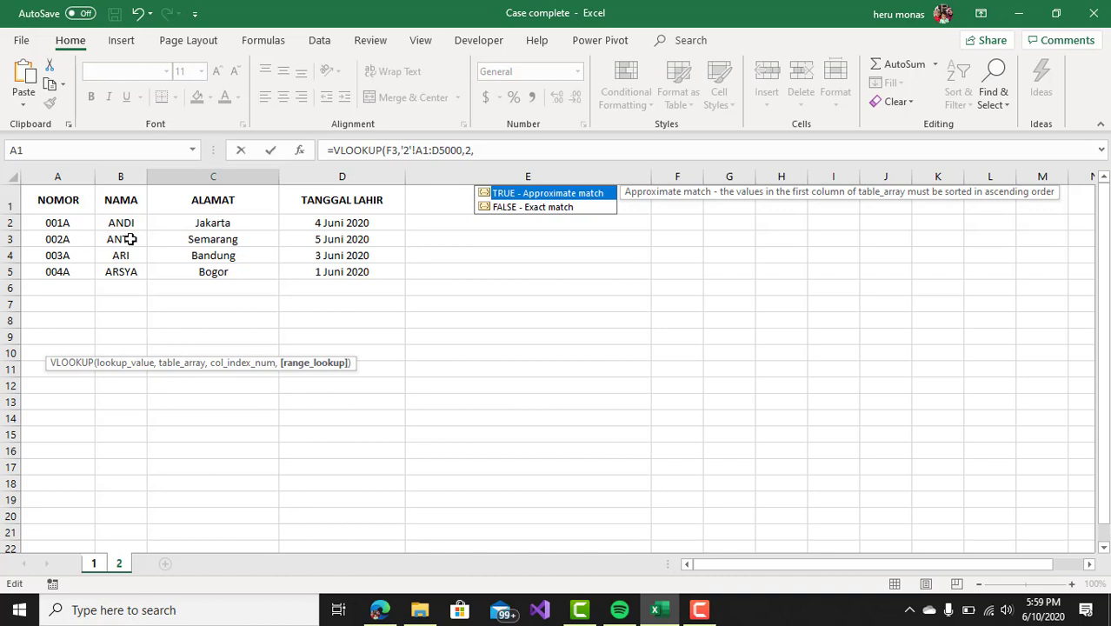
double_click(505, 209)
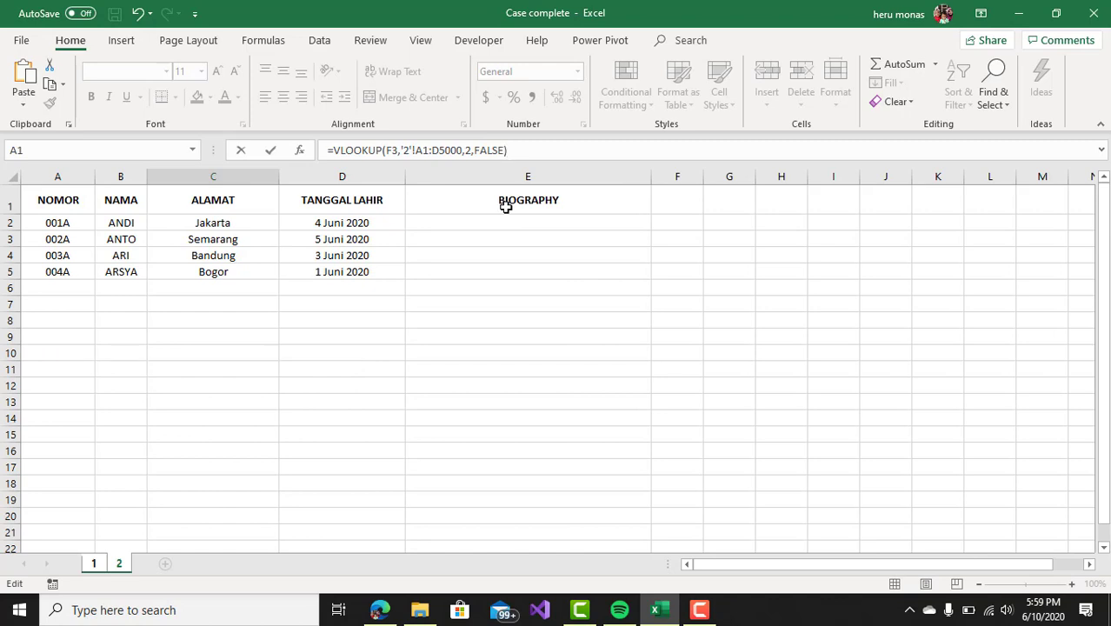
key("Return")
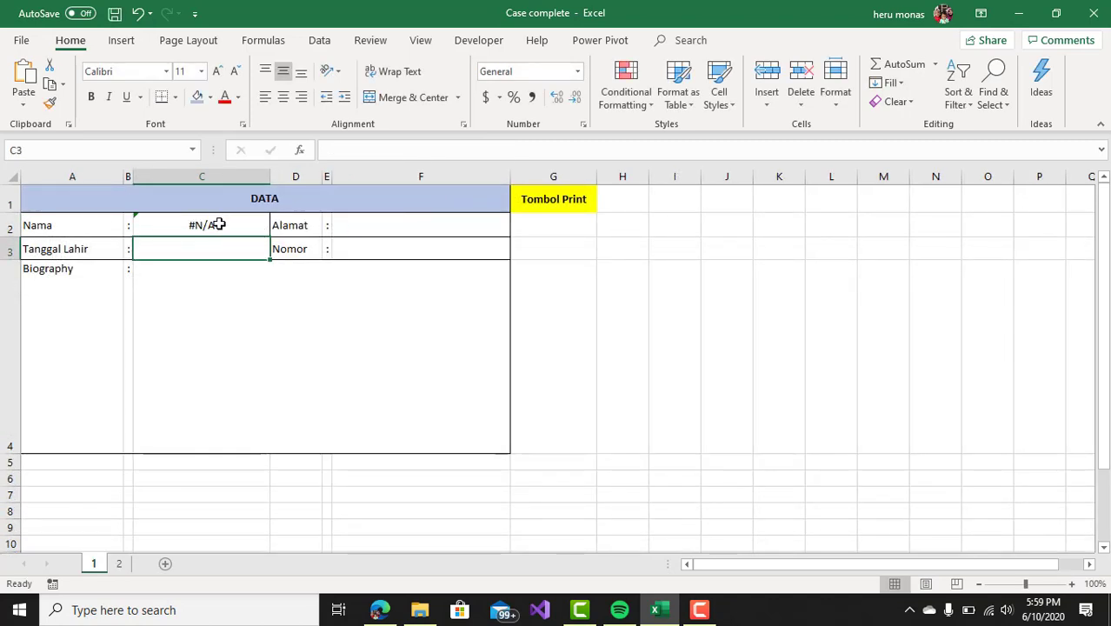
Review the lookup value and other arguments of the VLOOKUP formula in the Nama cell C2.
left_click(219, 224)
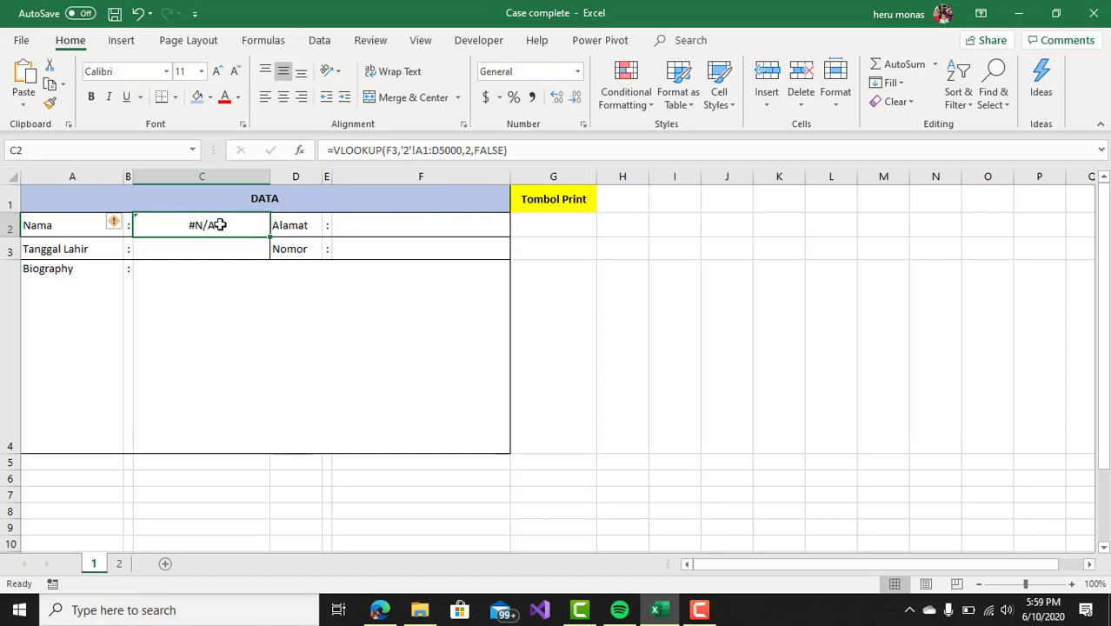
left_click(393, 152)
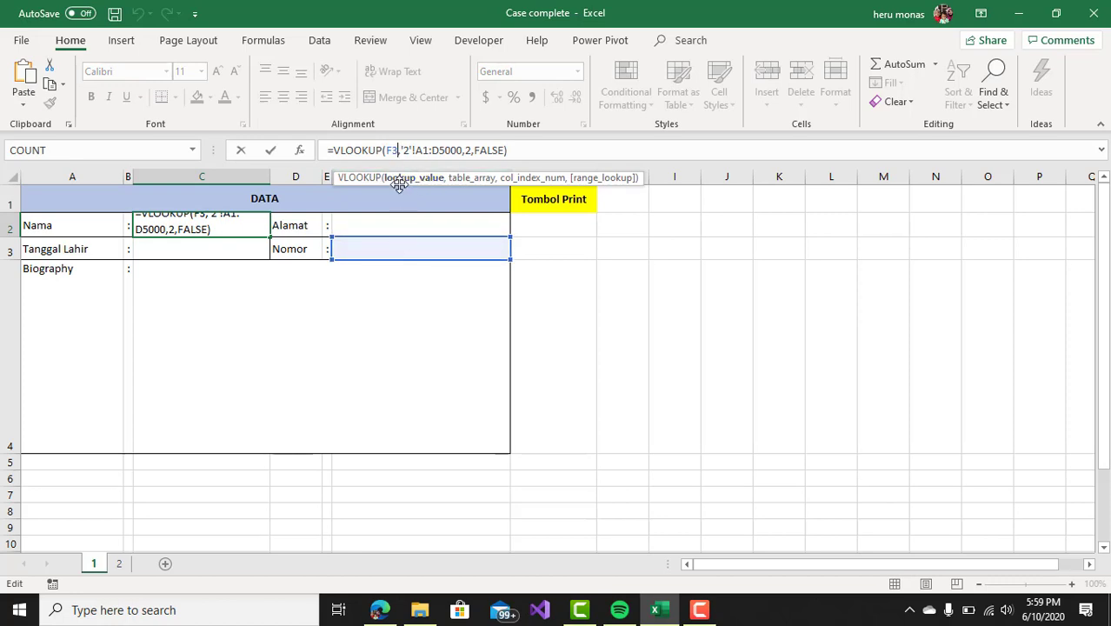
left_click_drag(398, 185, 622, 226)
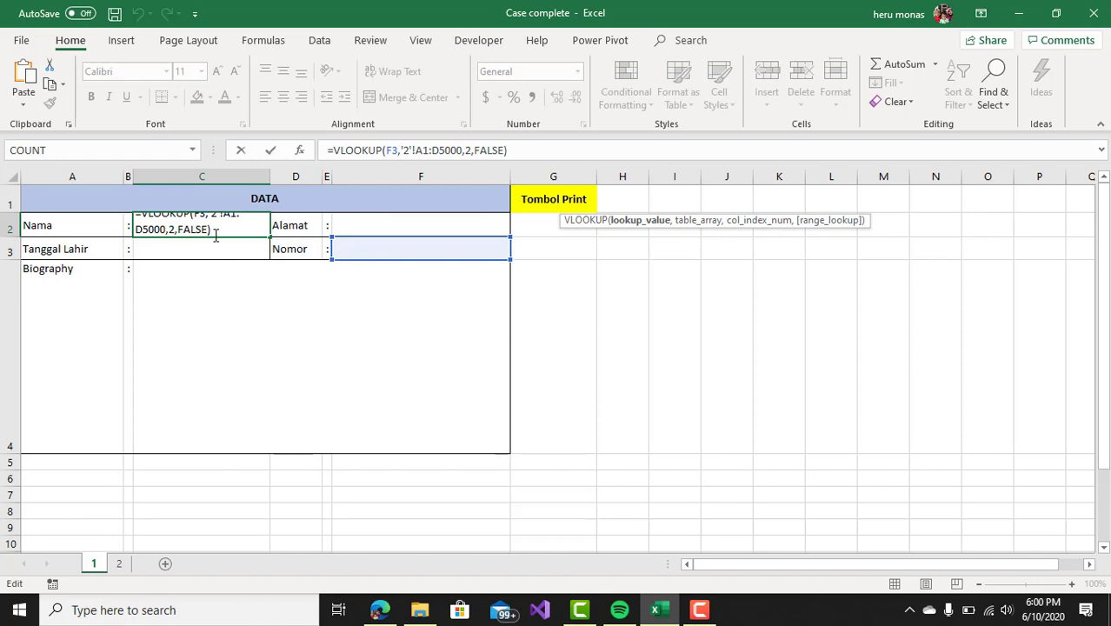
key("Return")
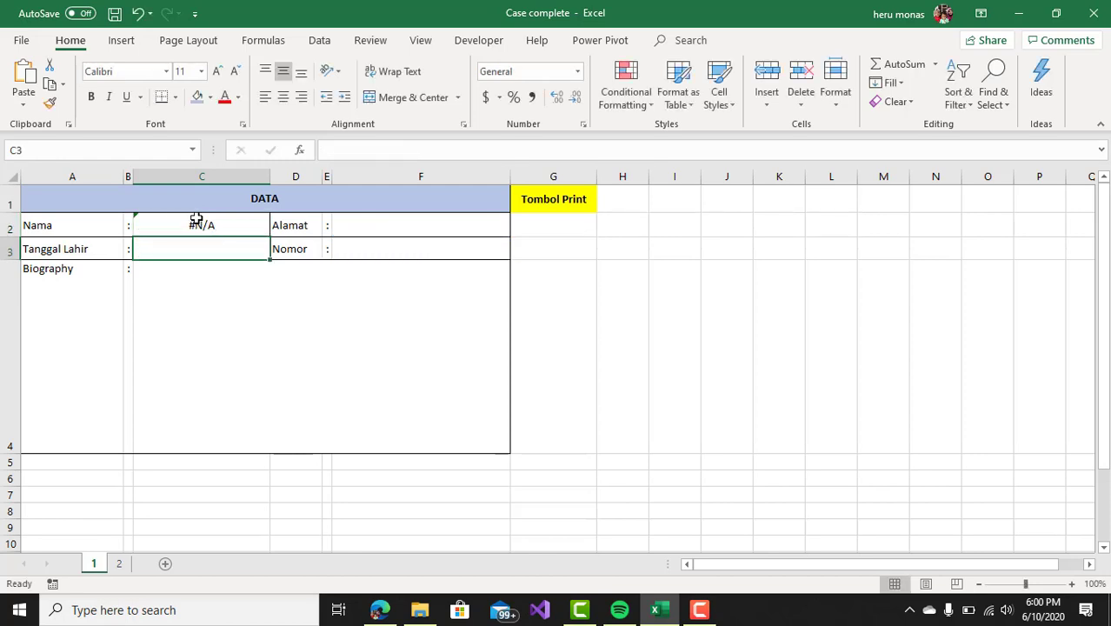
Copy the number 001A from A2 on sheet 2 and paste it as a value into the Nomor cell F3 on sheet 1.
left_click(119, 563)
left_click(50, 224)
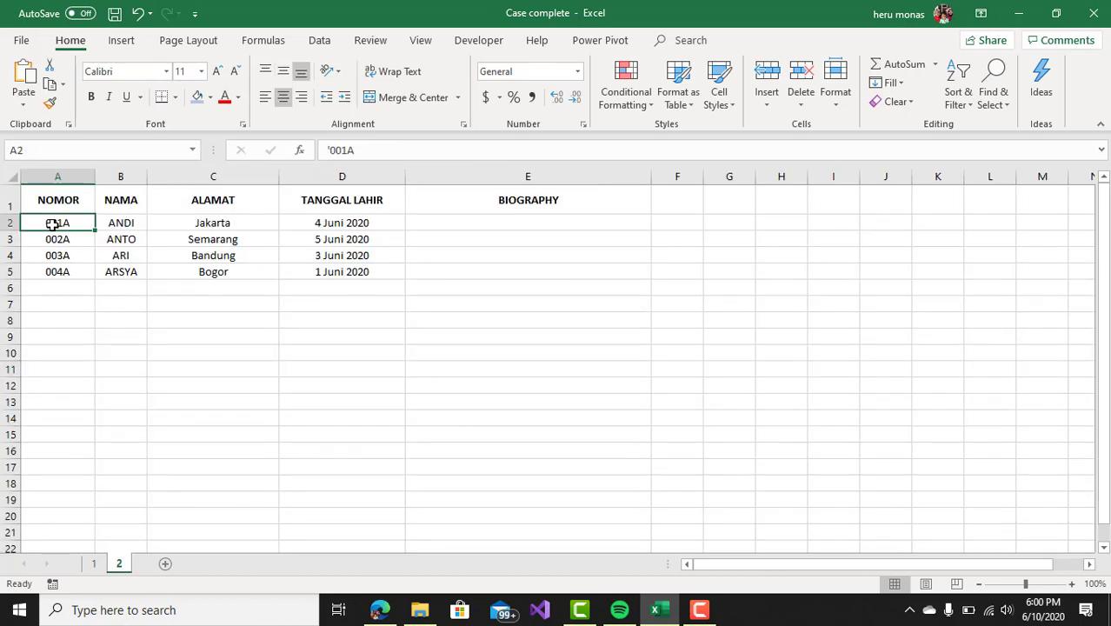
right_click(73, 222)
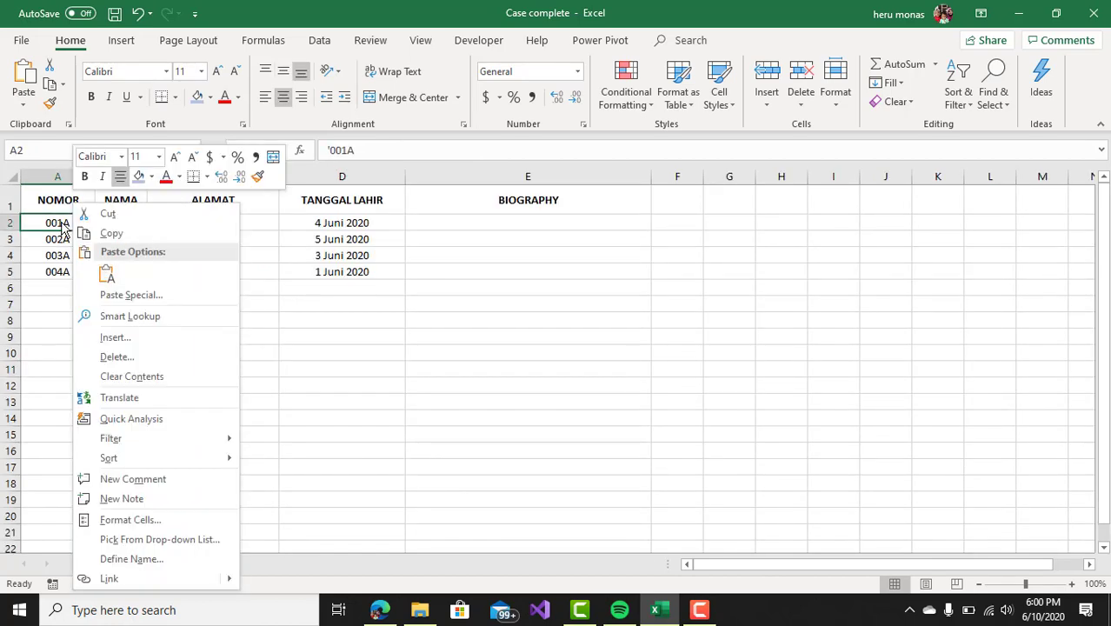
left_click(116, 233)
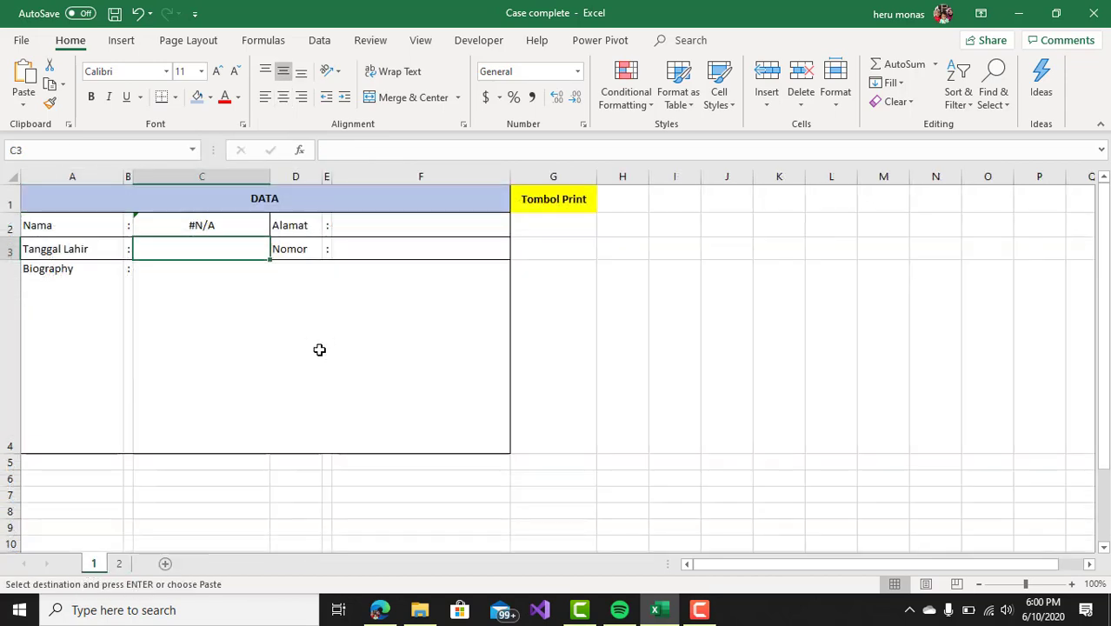
left_click(93, 564)
left_click(359, 252)
right_click(360, 252)
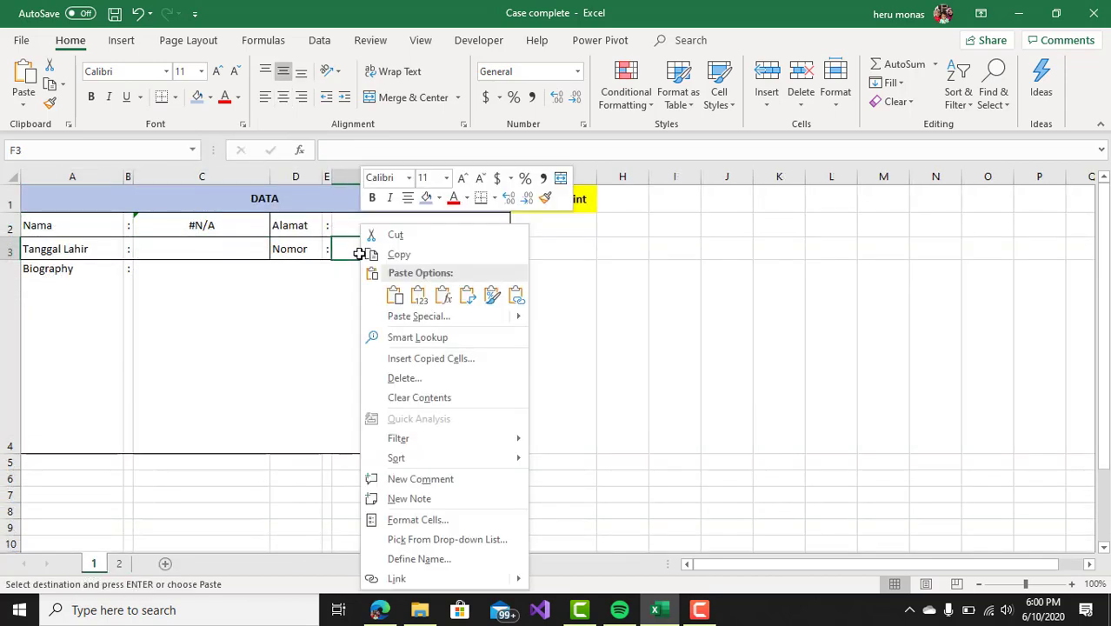
left_click(411, 294)
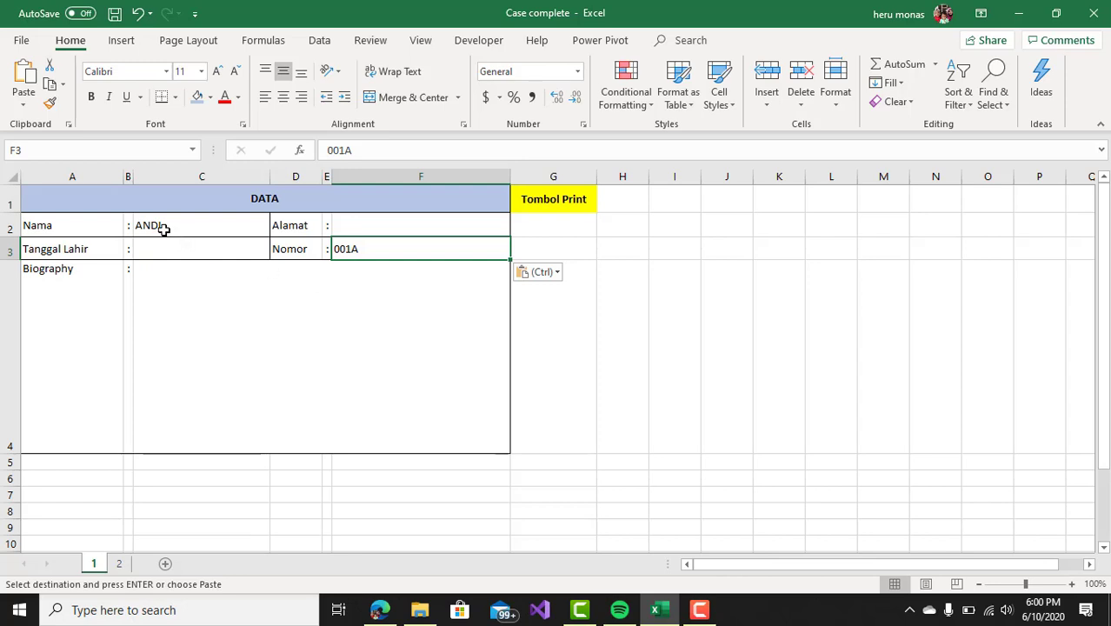
Set the Nomor cell F3 to 002A and check the lookup in the Nama cell C2.
double_click(351, 250)
key("BackSpace")
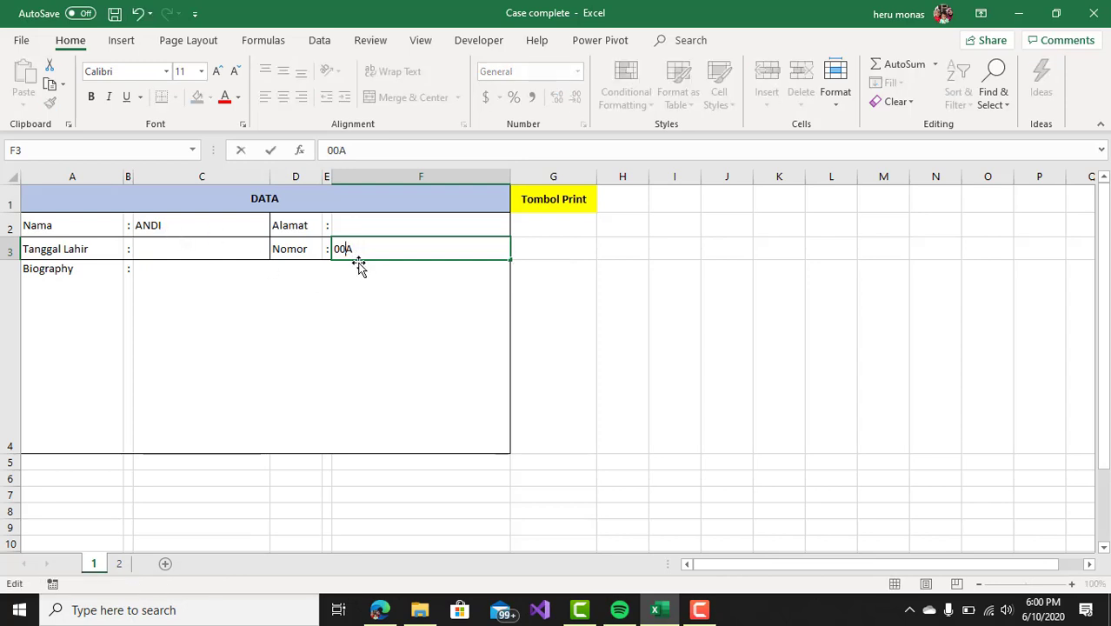
type("2")
key("Return")
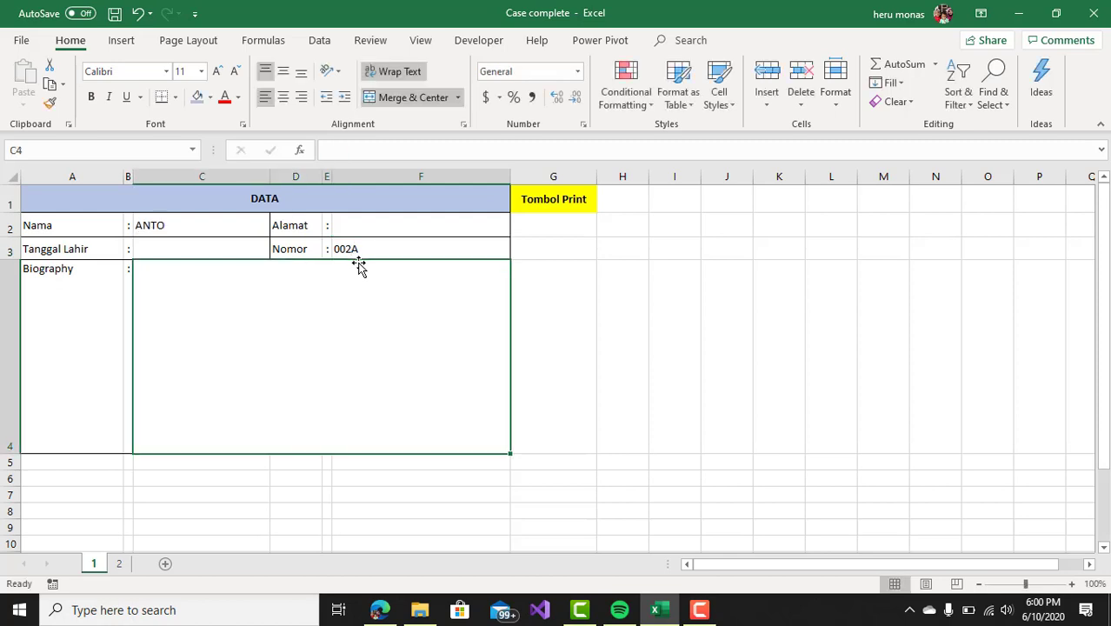
left_click(226, 230)
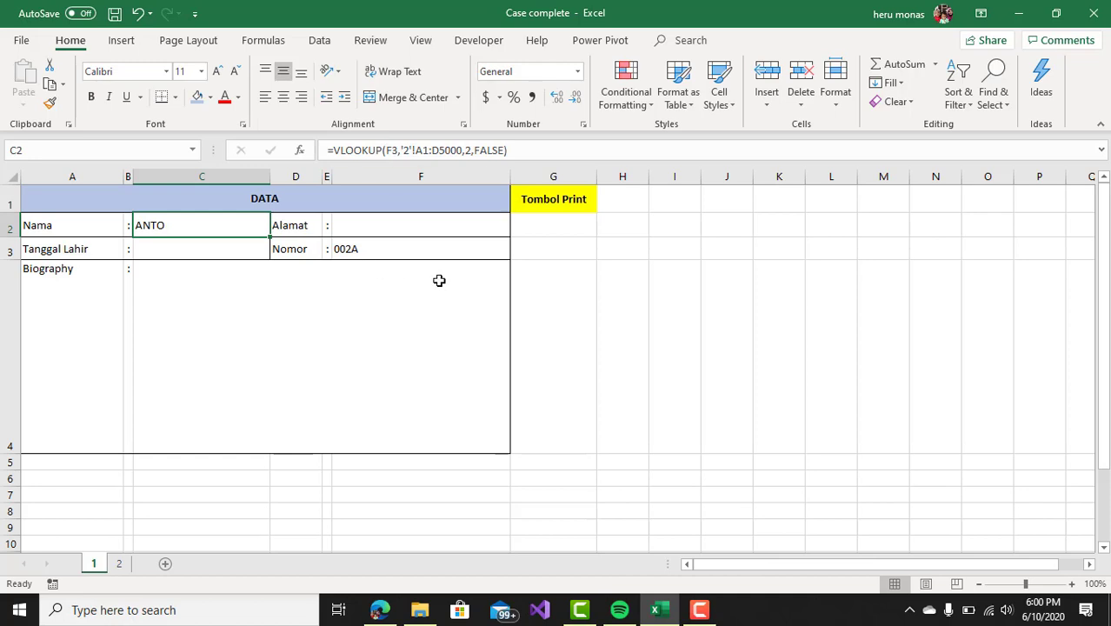
left_click(188, 248)
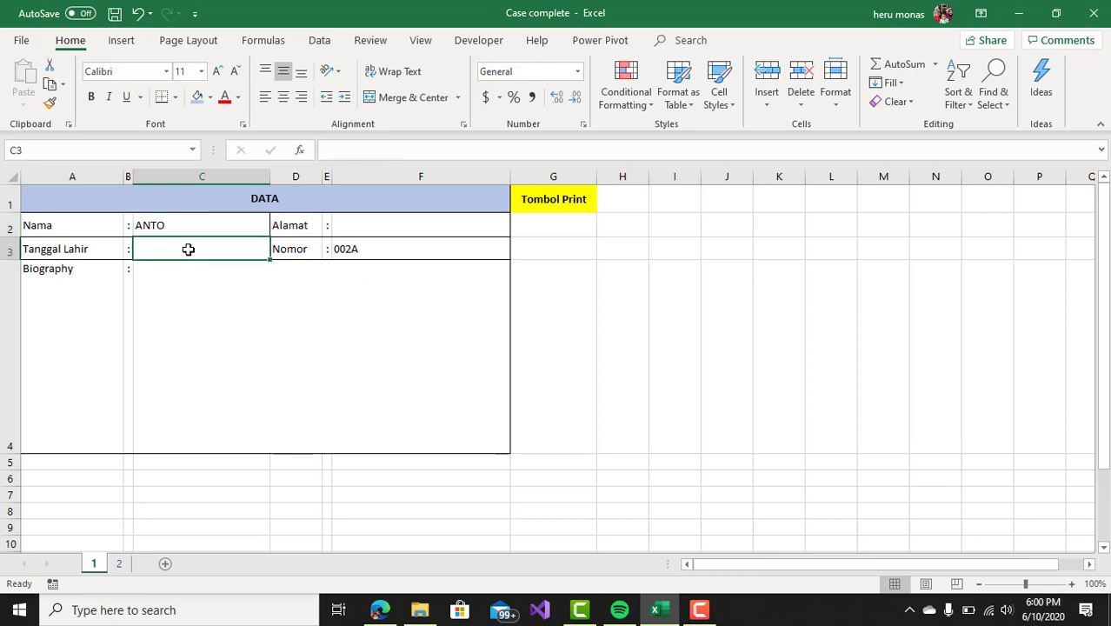
Start a VLOOKUP formula in the Tanggal Lahir cell C3 with the Nomor cell F3 as the lookup value.
left_click(350, 228)
left_click(213, 232)
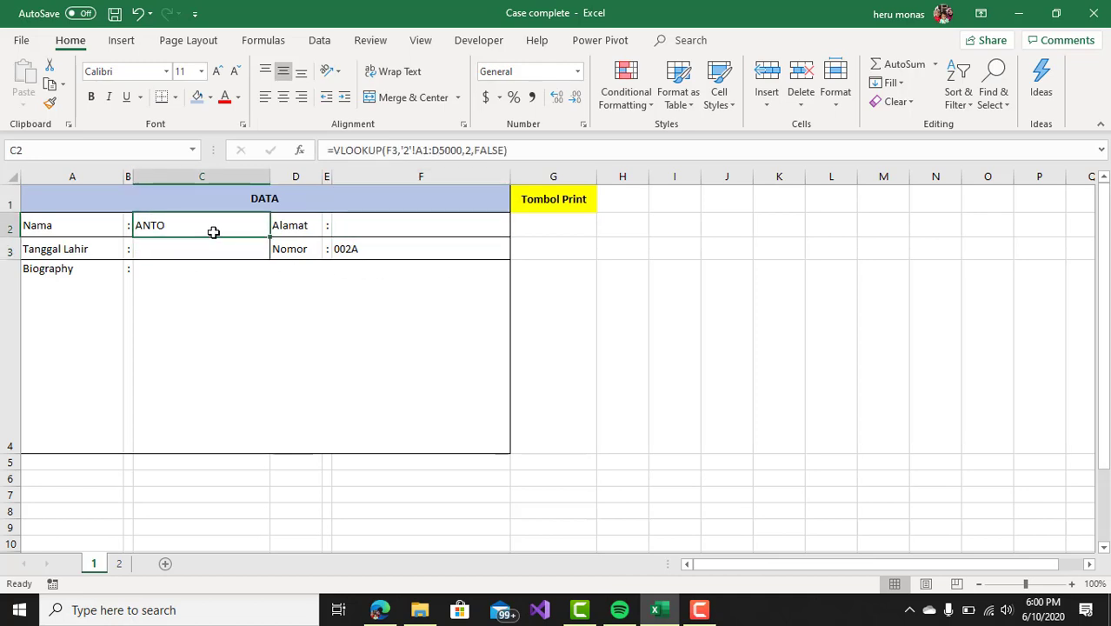
left_click(209, 255)
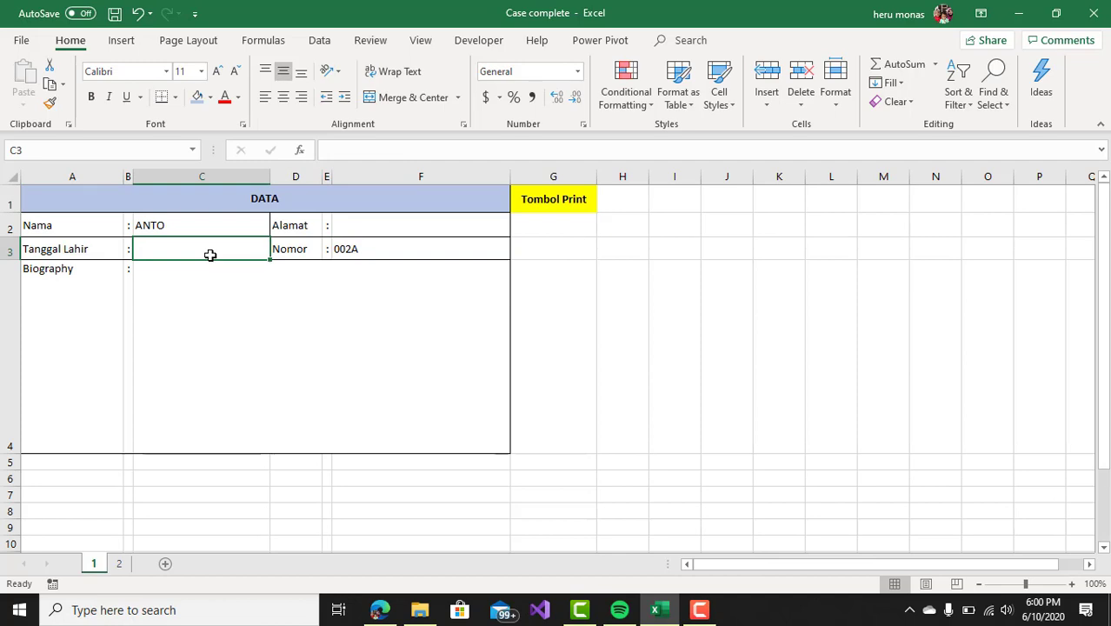
type("=")
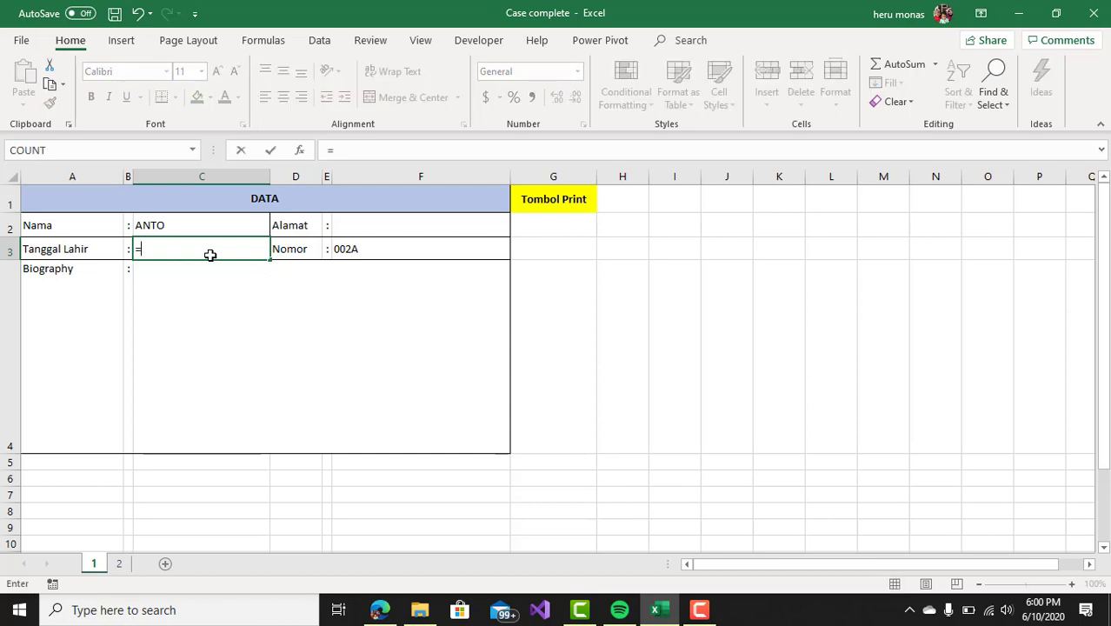
type("vl")
key("Tab")
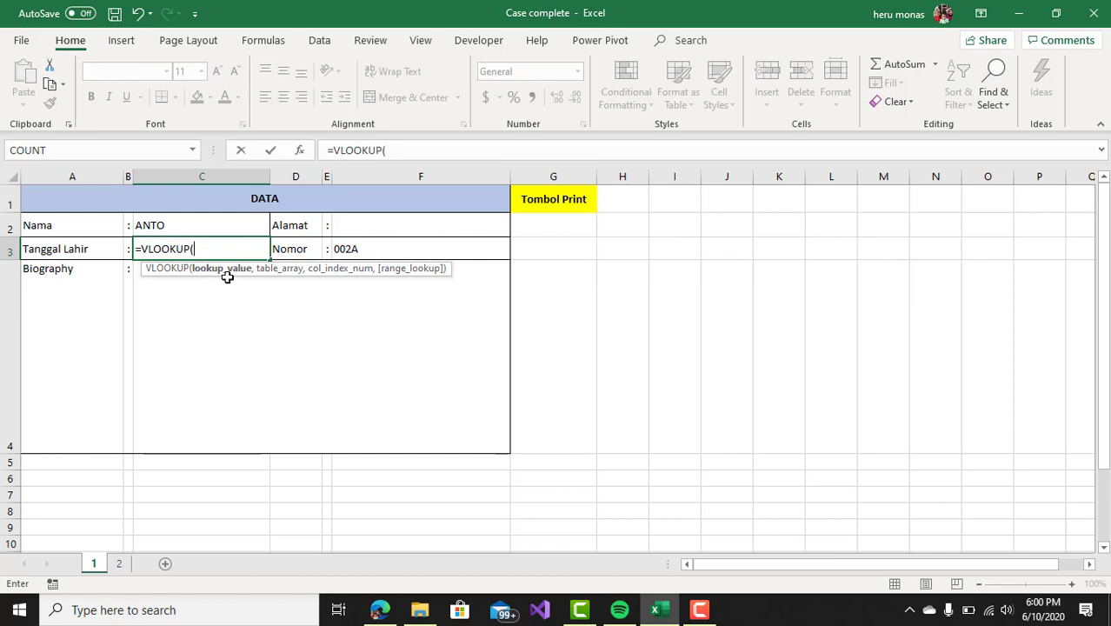
left_click(350, 249)
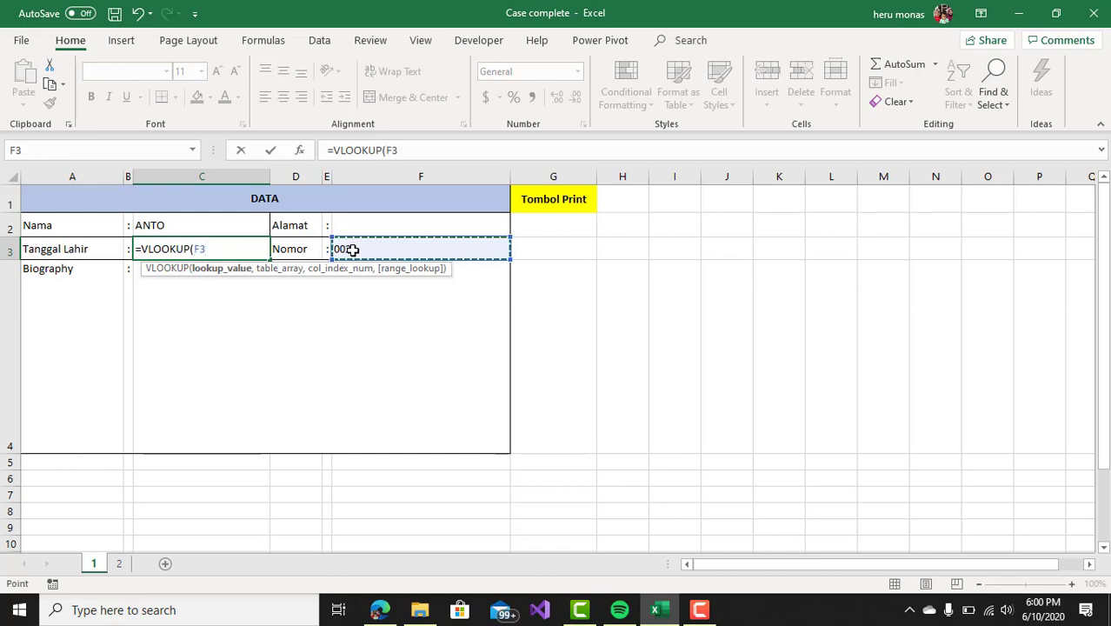
type(",")
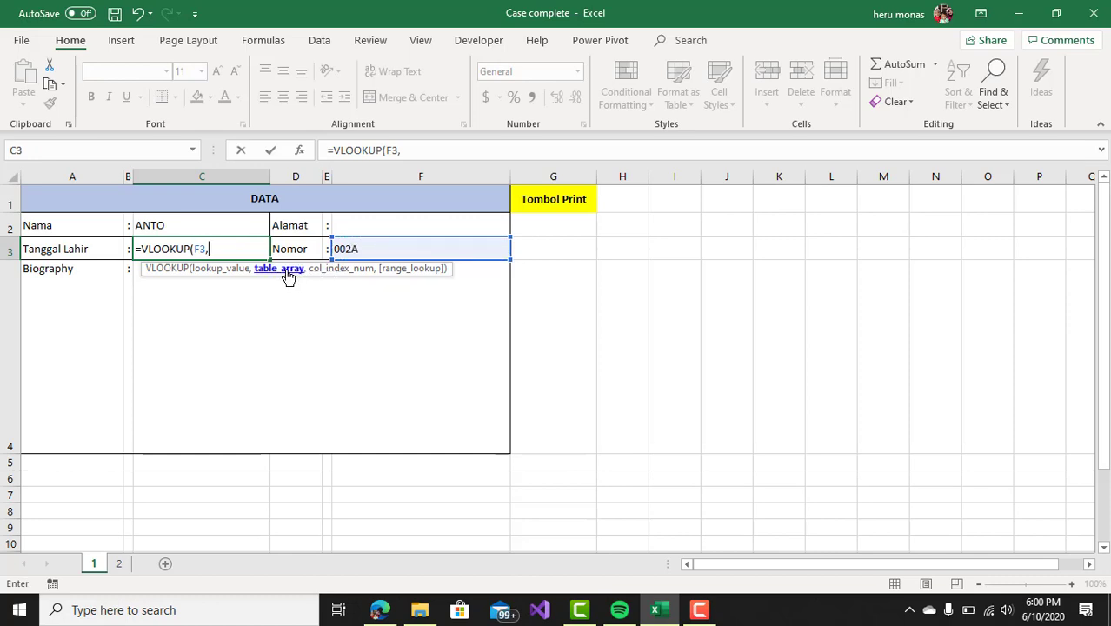
Set the table array of the Tanggal Lahir VLOOKUP to A1:D5000 on sheet 2.
left_click(121, 564)
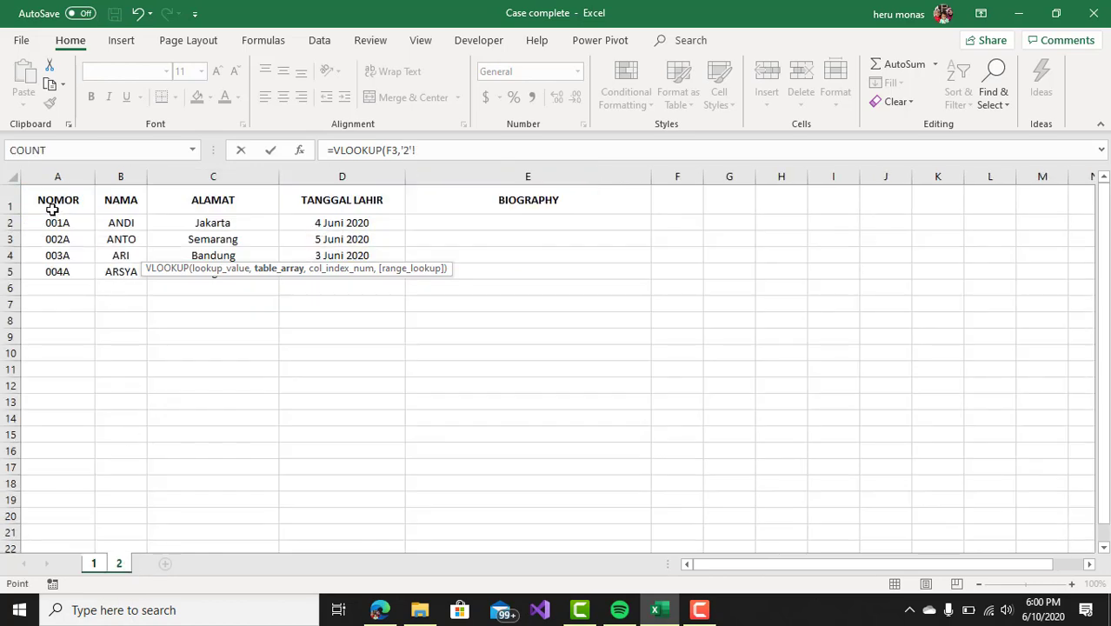
left_click_drag(49, 205, 371, 265)
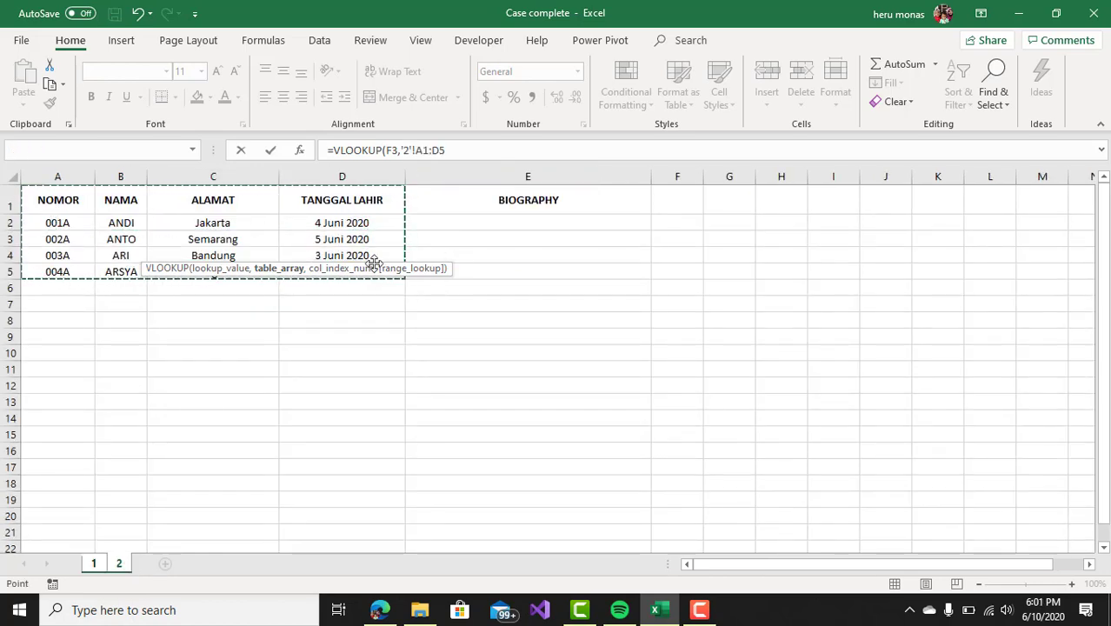
left_click(463, 148)
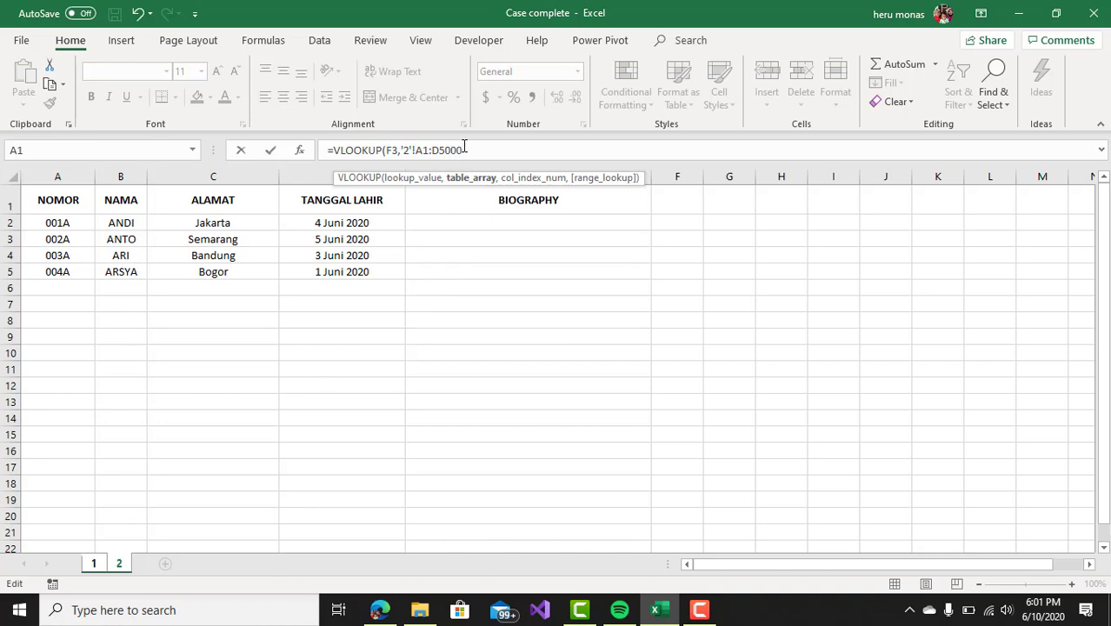
type("000,")
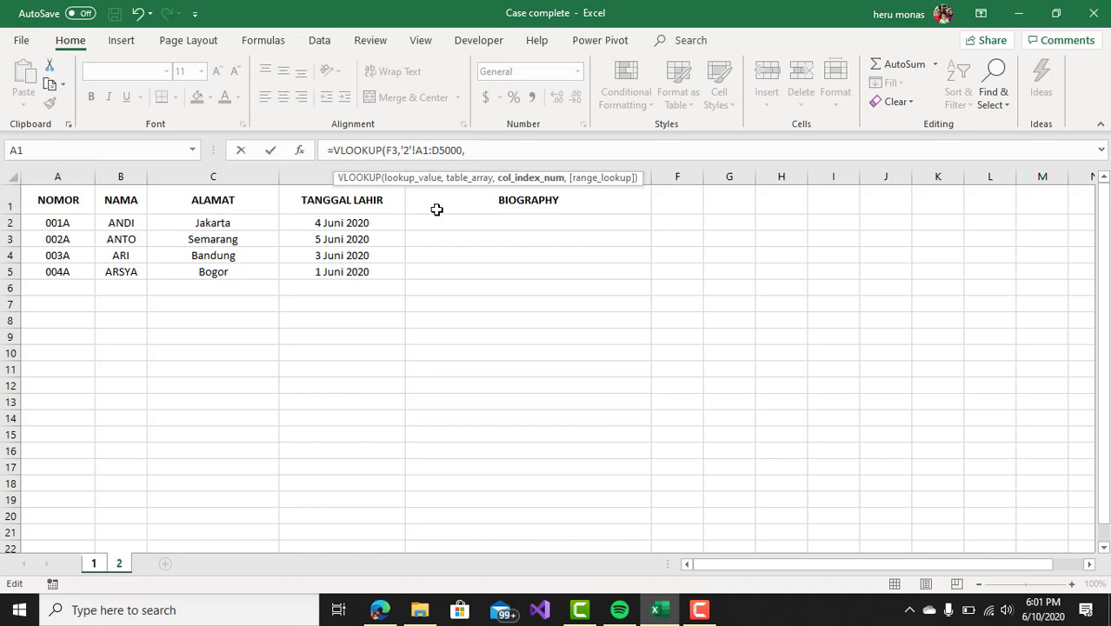
Complete the Tanggal Lahir VLOOKUP with column index 4 and the exact match option FALSE.
left_click(96, 565)
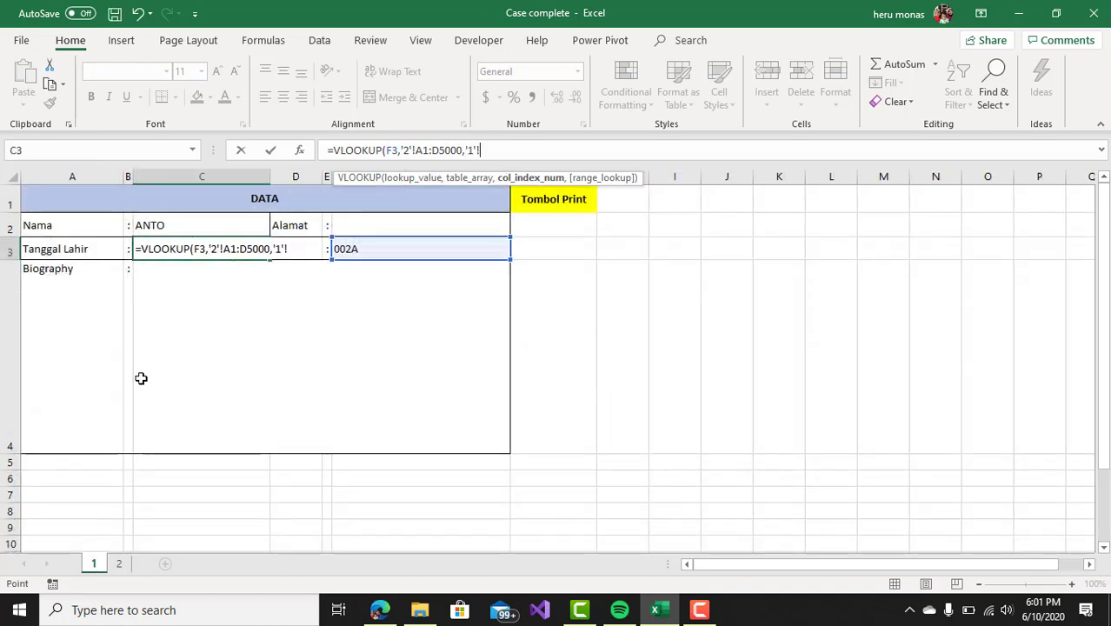
left_click(117, 564)
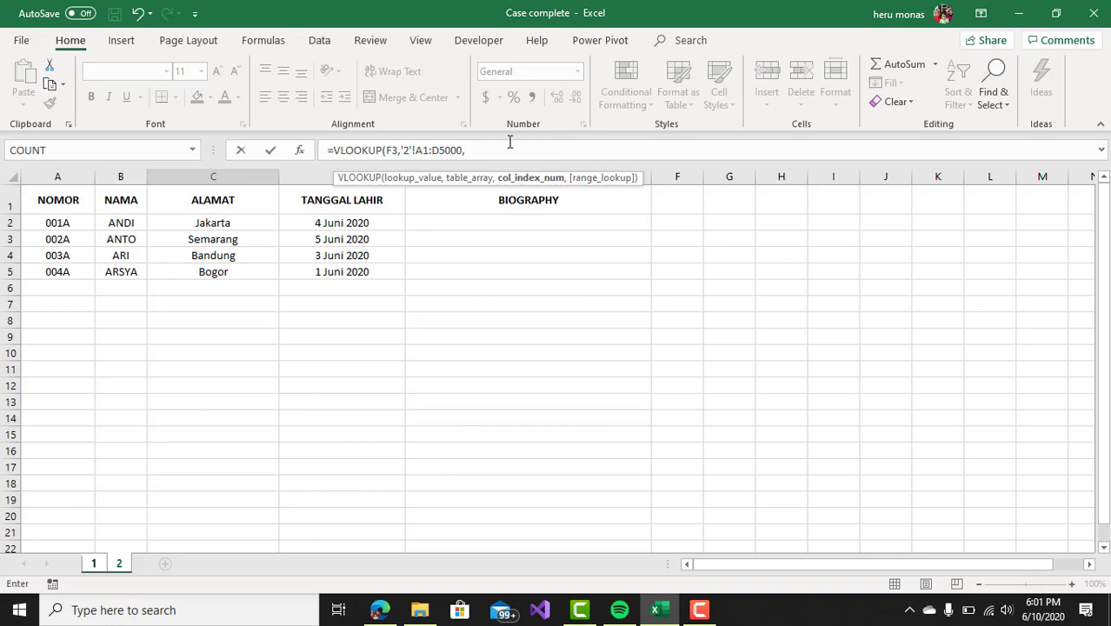
type("4,")
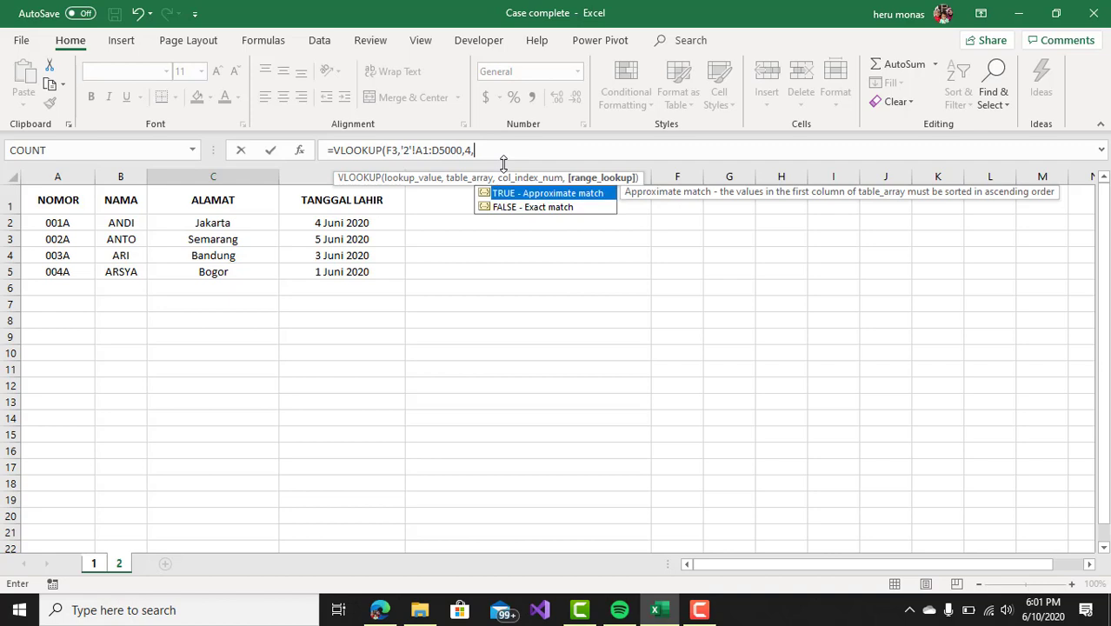
left_click(534, 209)
double_click(534, 208)
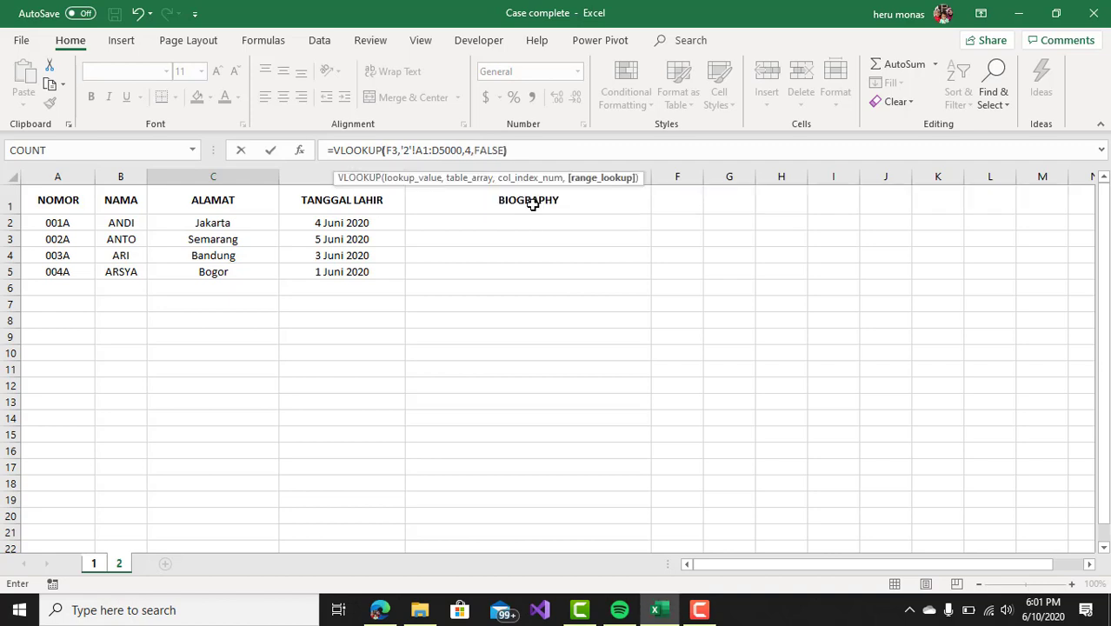
key("Return")
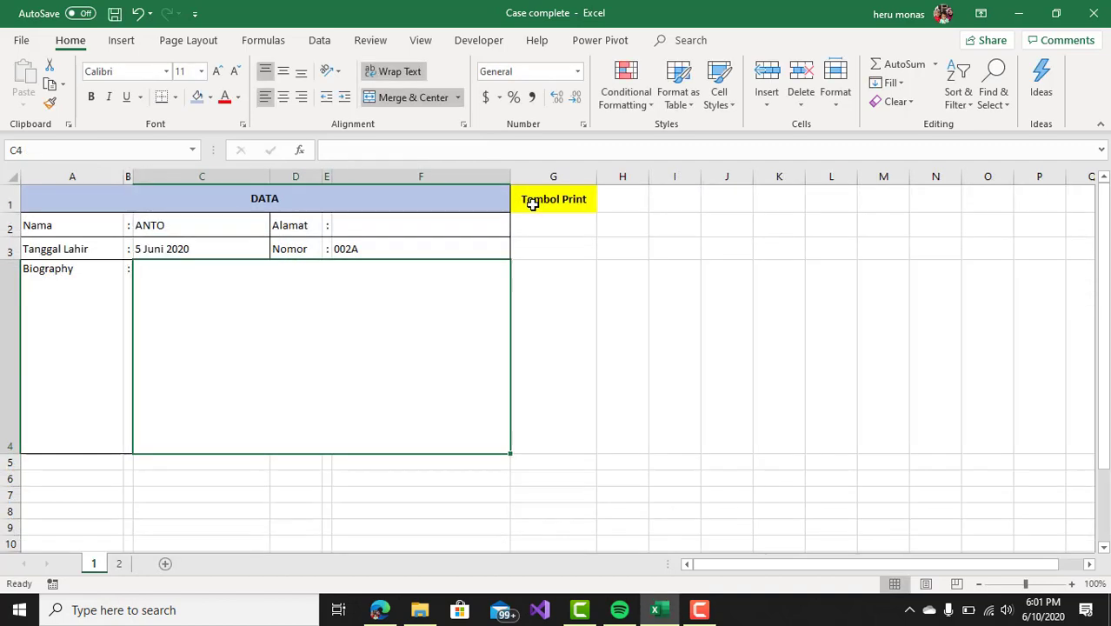
Start a VLOOKUP formula in the Alamat cell F2 with the Nomor cell F3 as the lookup value.
left_click(381, 227)
left_click(374, 151)
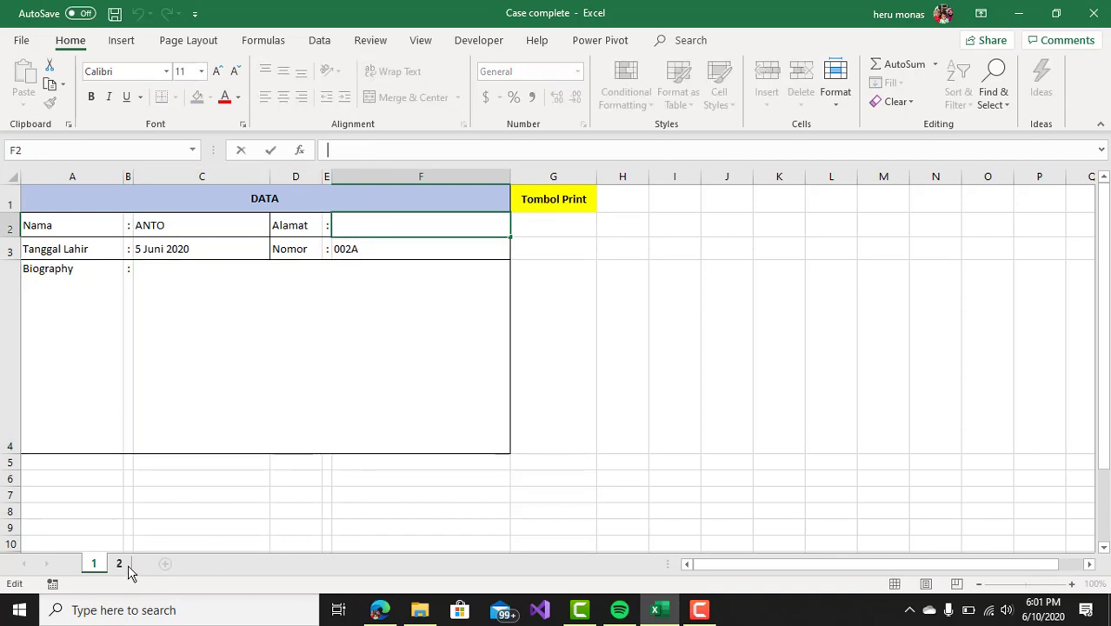
type("=vl")
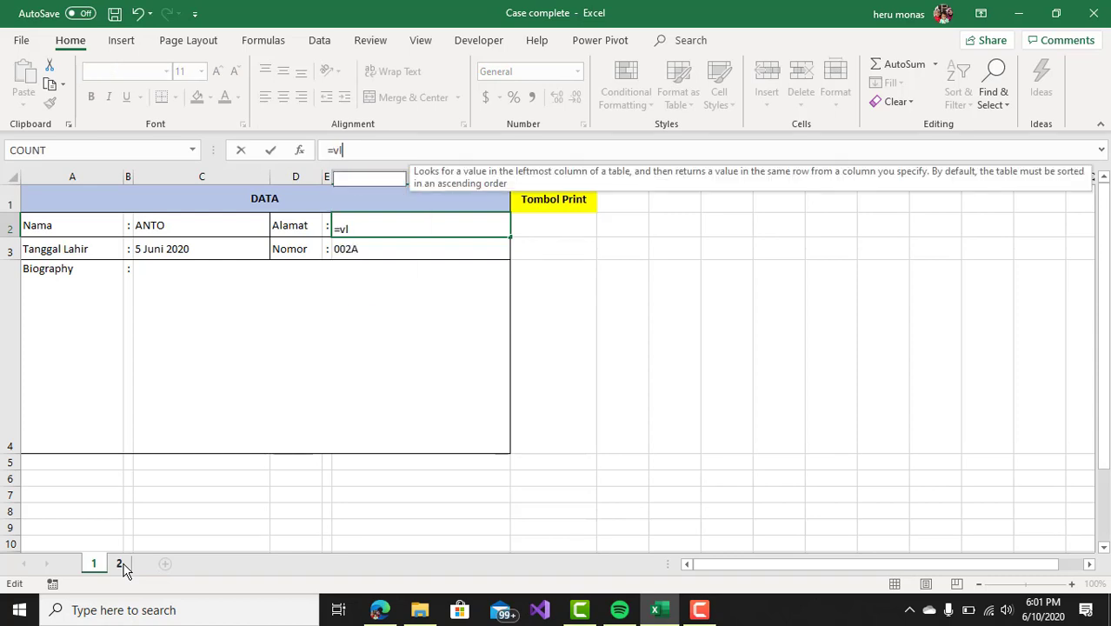
key("Tab")
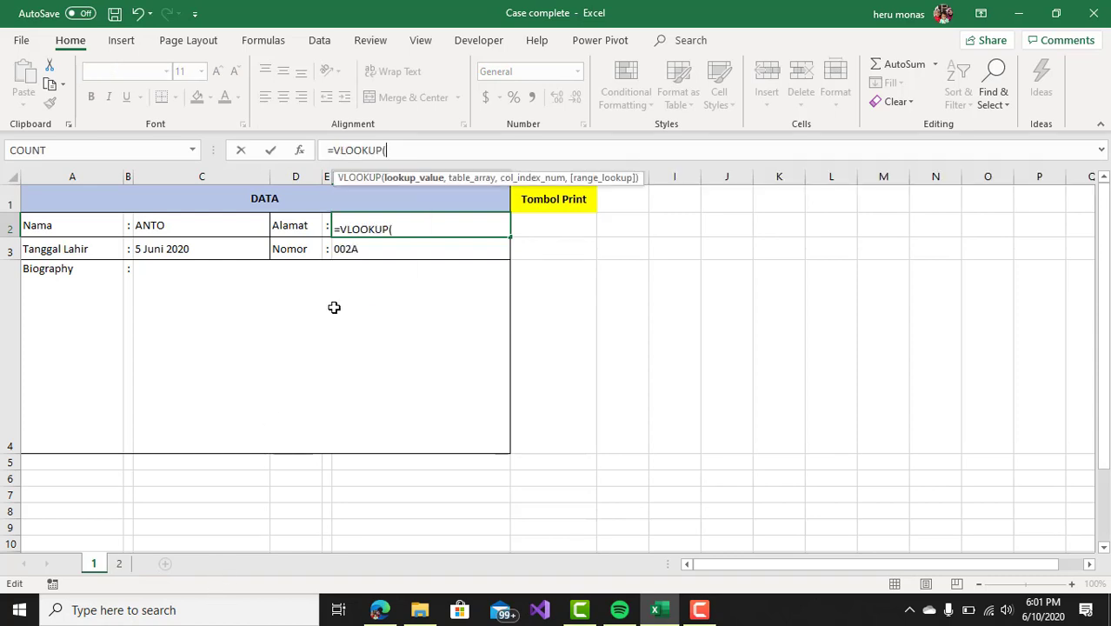
left_click(360, 249)
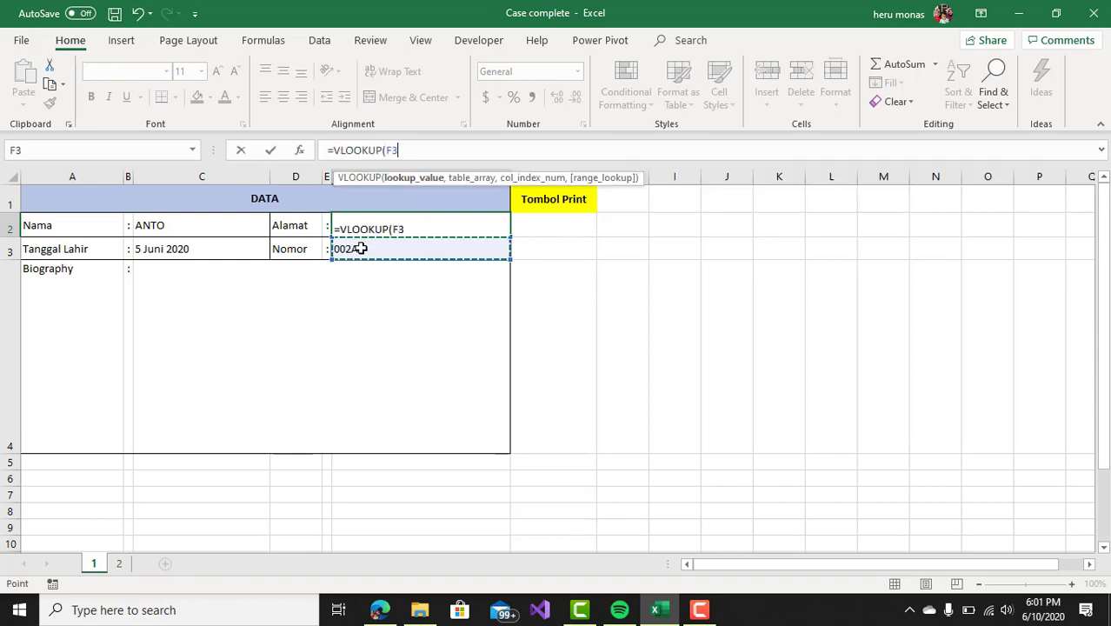
type(",")
Set the table array of the Alamat VLOOKUP to A1:D5000 on sheet 2.
left_click(119, 564)
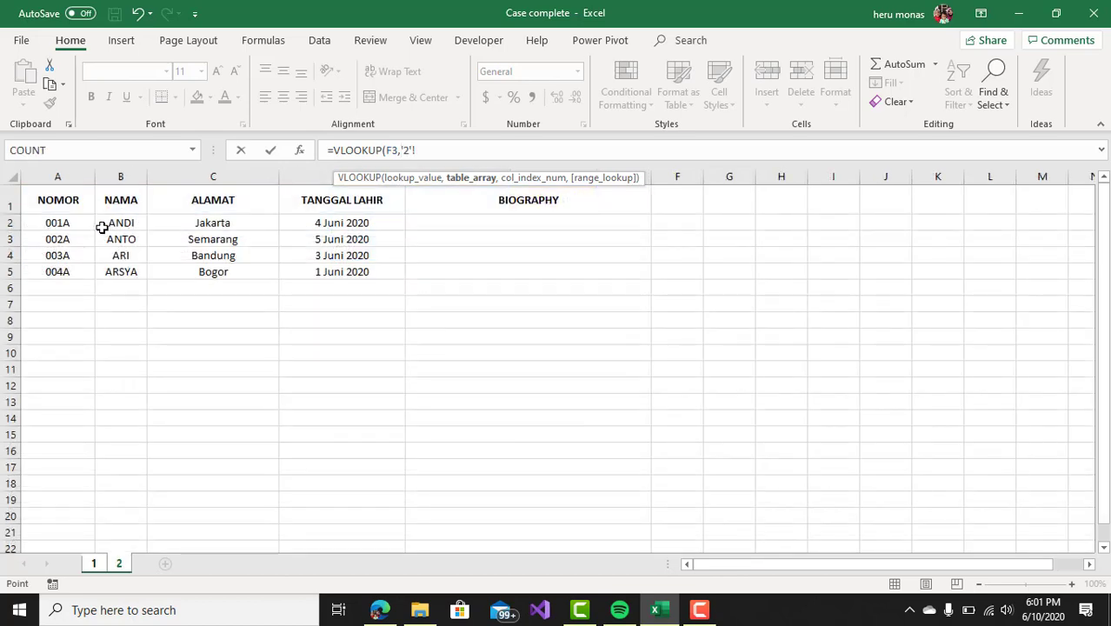
mouse_move(70, 207)
left_mouse_down()
mouse_move(129, 206)
mouse_move(318, 273)
left_mouse_up()
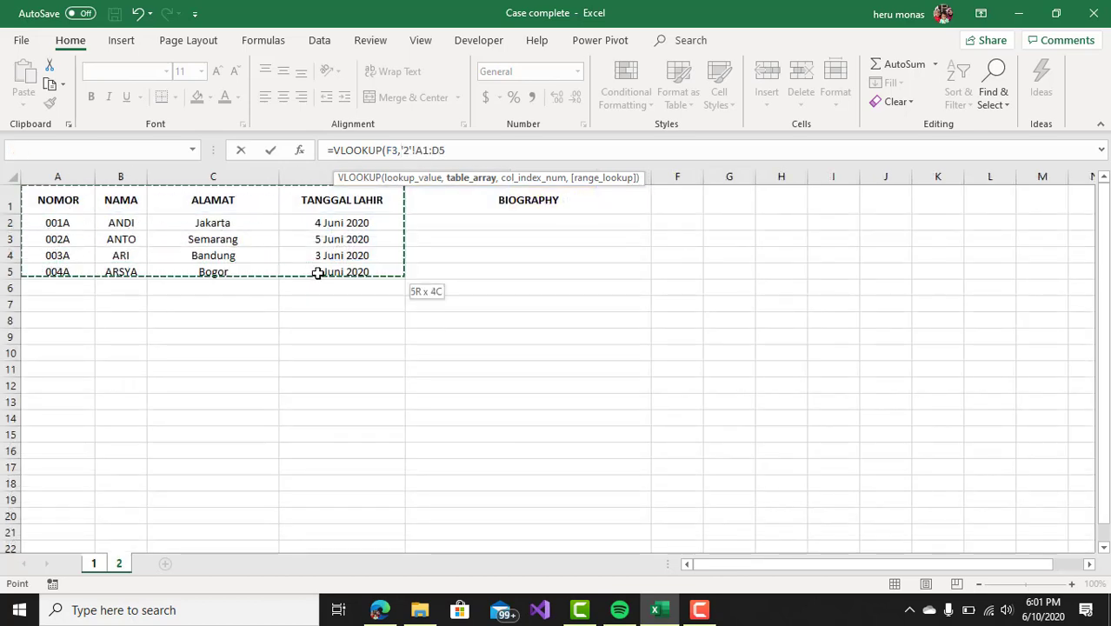
left_click(470, 151)
type("000")
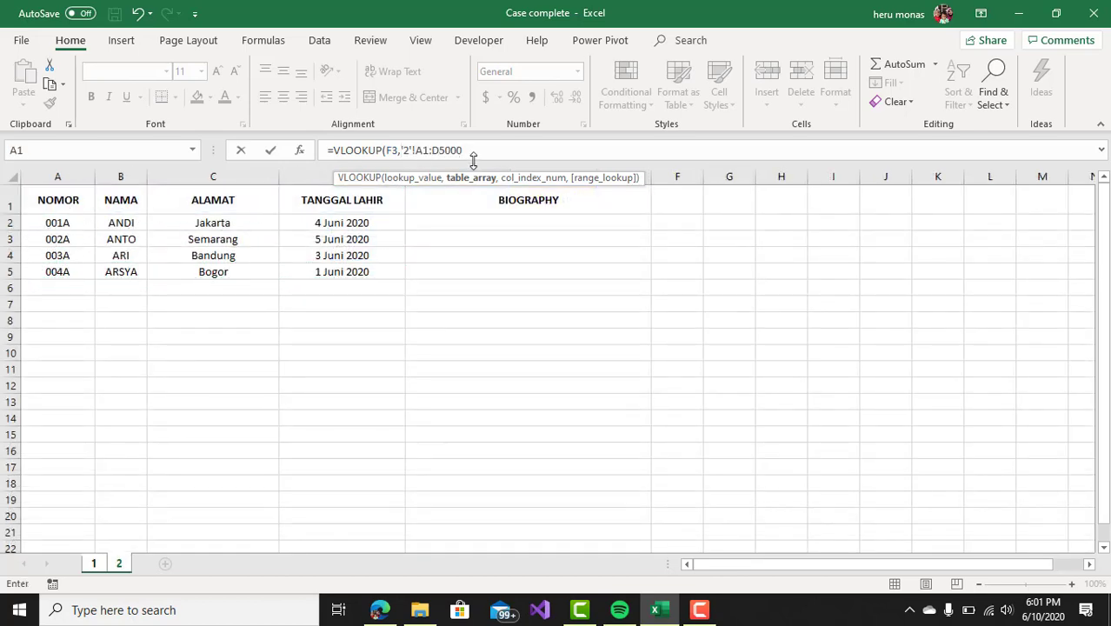
type(",")
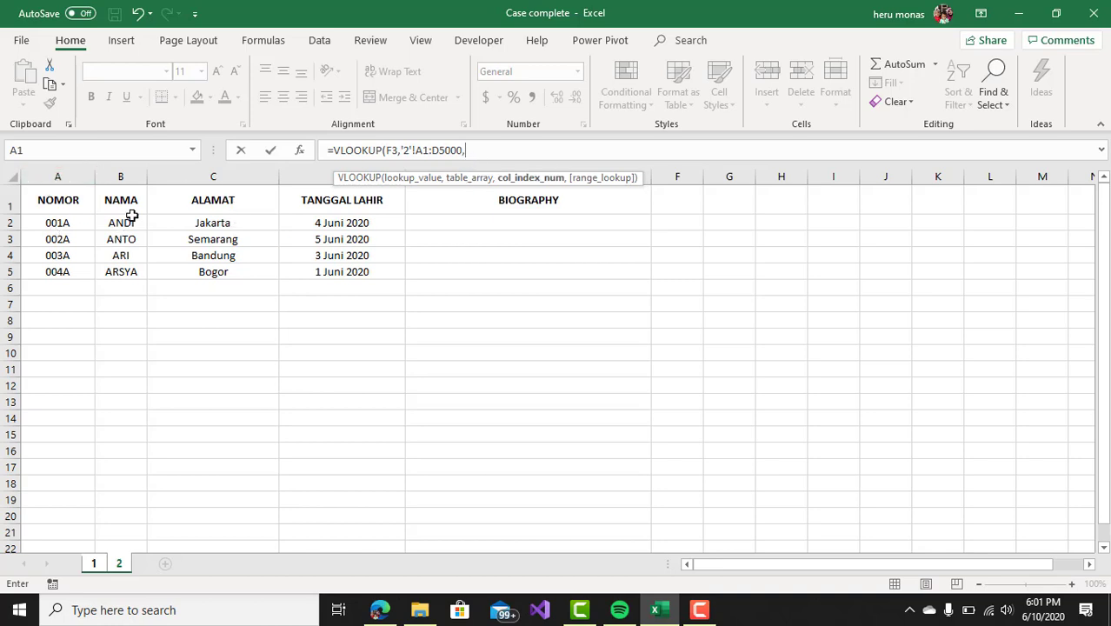
Complete the Alamat VLOOKUP with column index 3 and the exact match option FALSE.
type("3,")
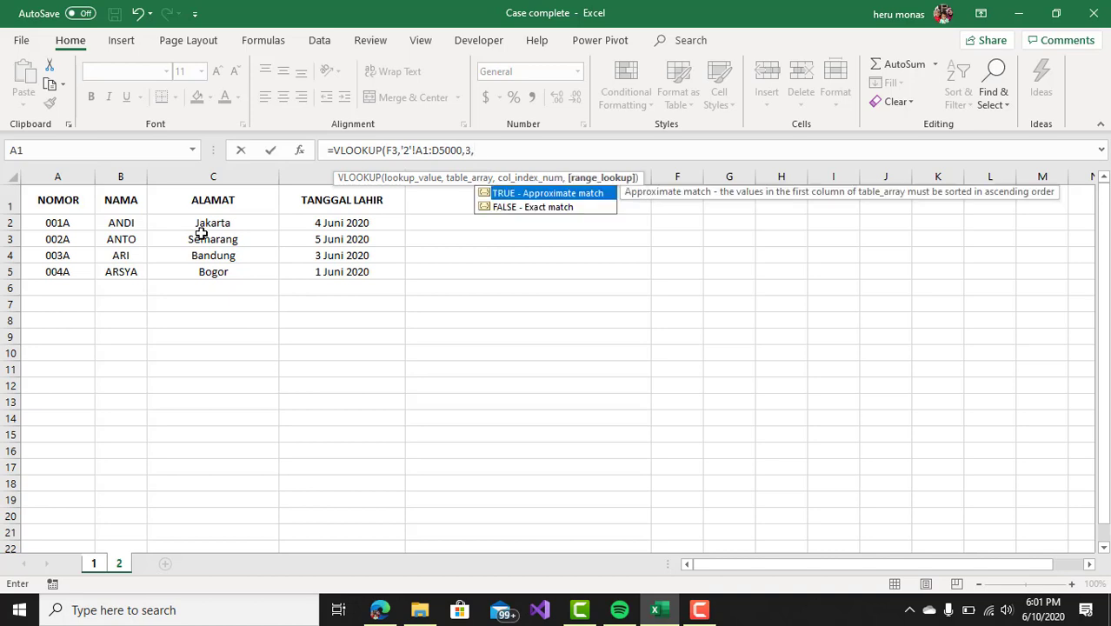
double_click(587, 207)
type(")")
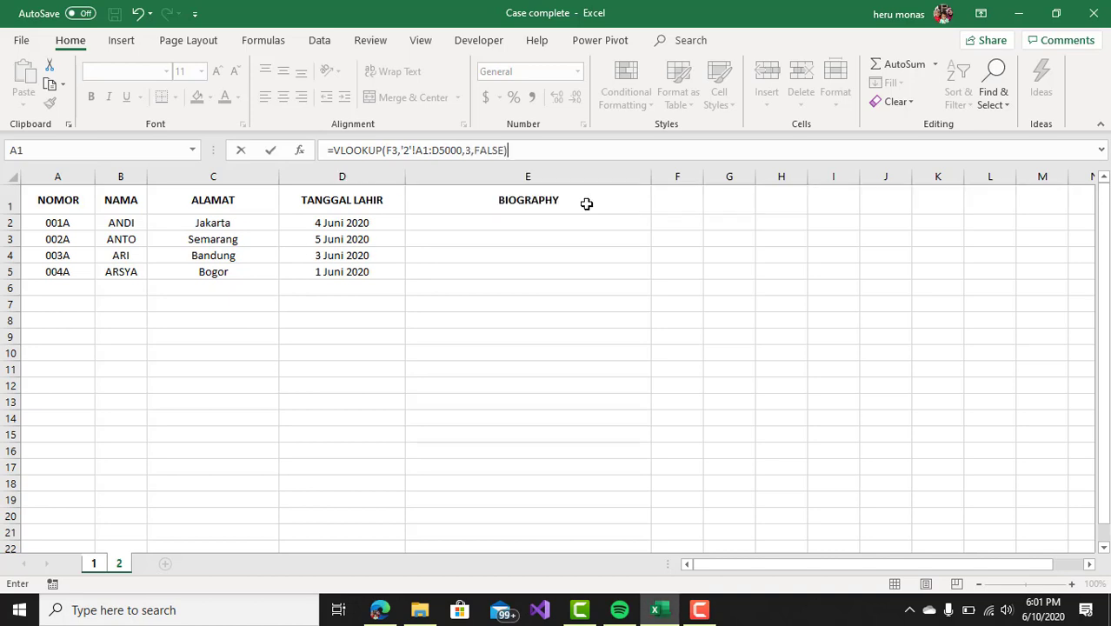
key("Return")
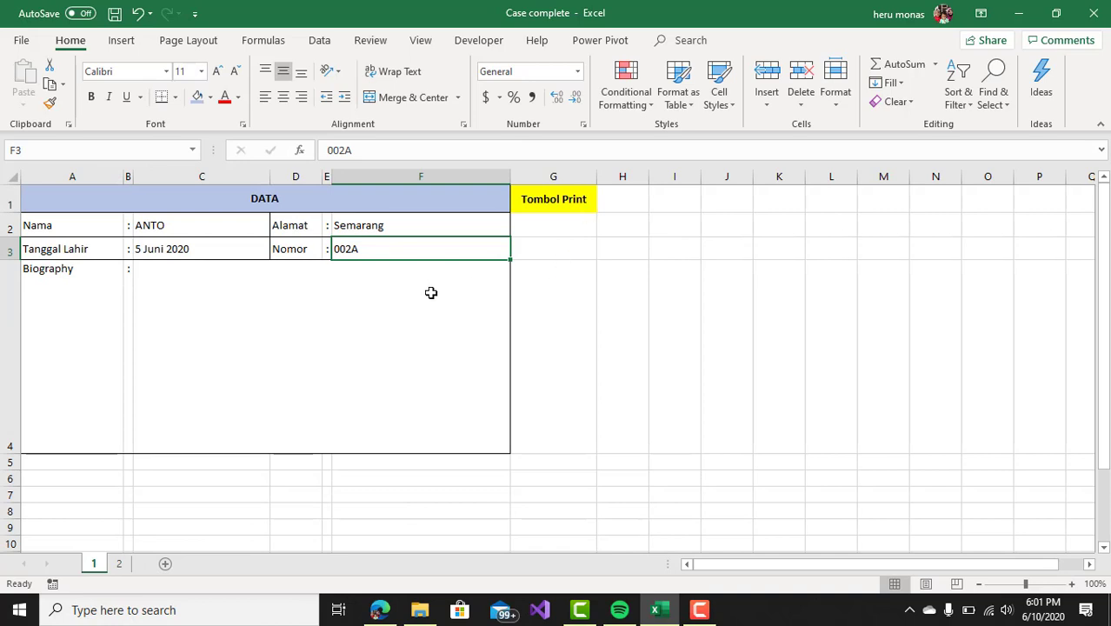
Start a VLOOKUP formula in the merged Biography cell C4 with the Nomor cell F3 as the lookup value.
left_click(368, 289)
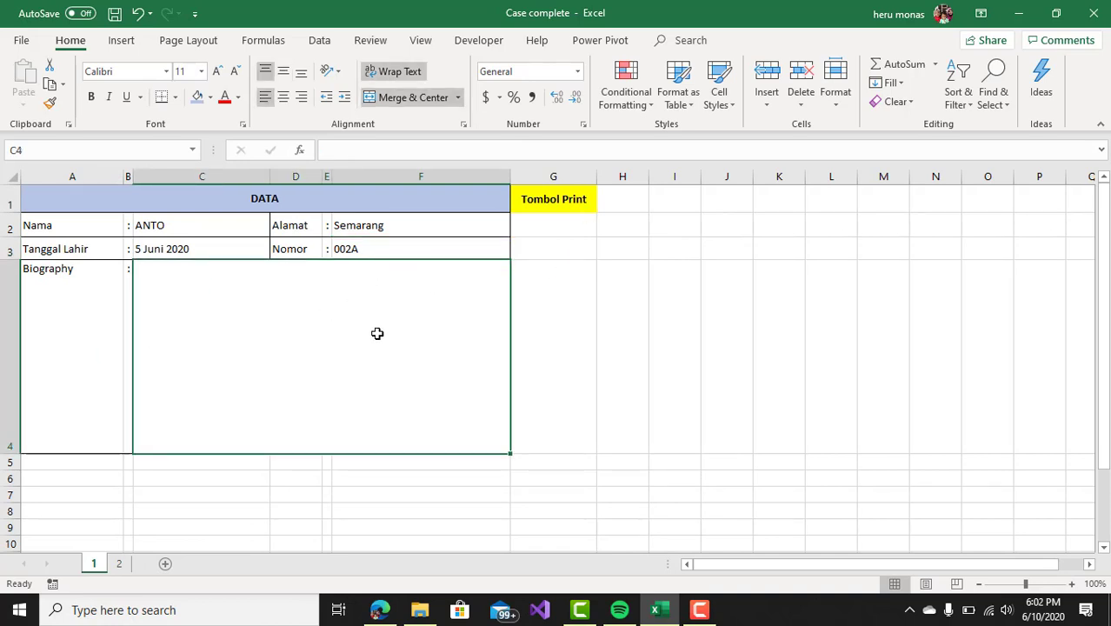
type("=vlo")
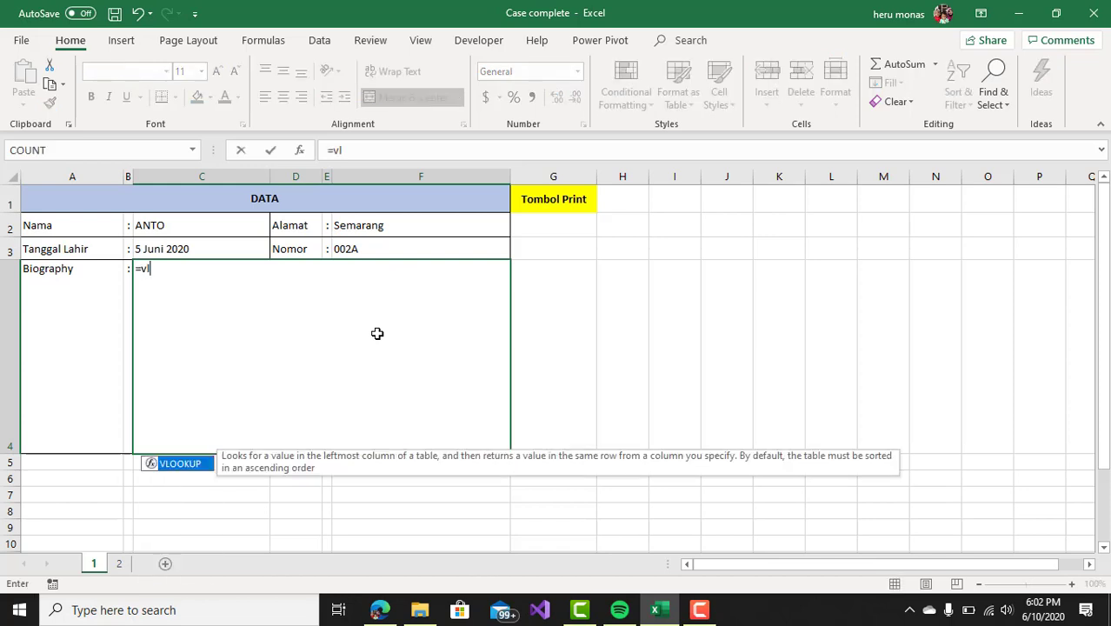
double_click(178, 464)
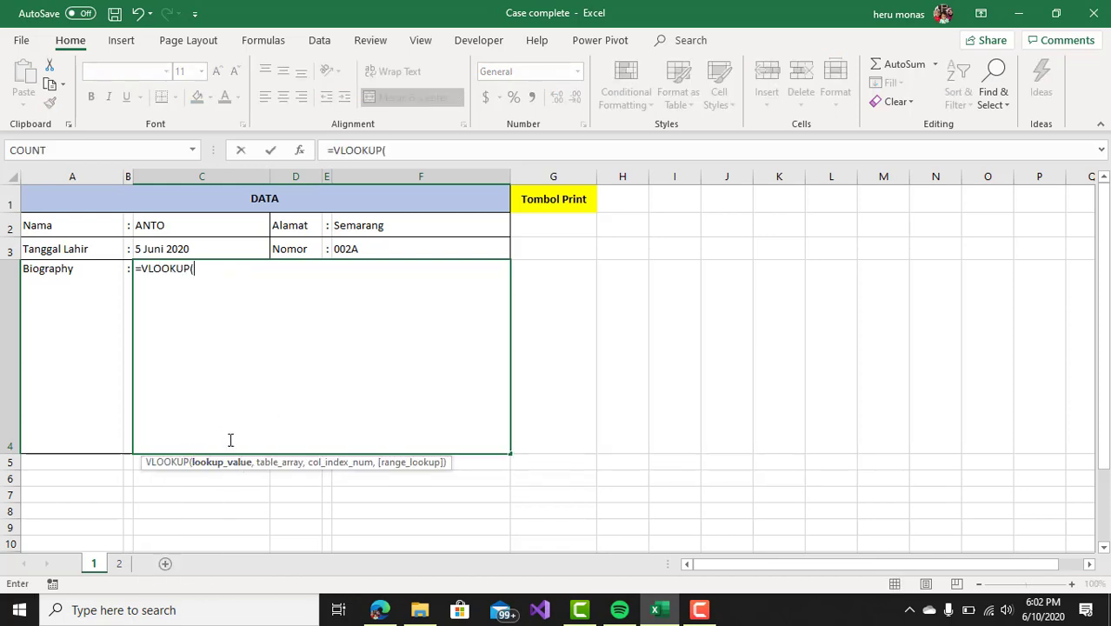
left_click(382, 246)
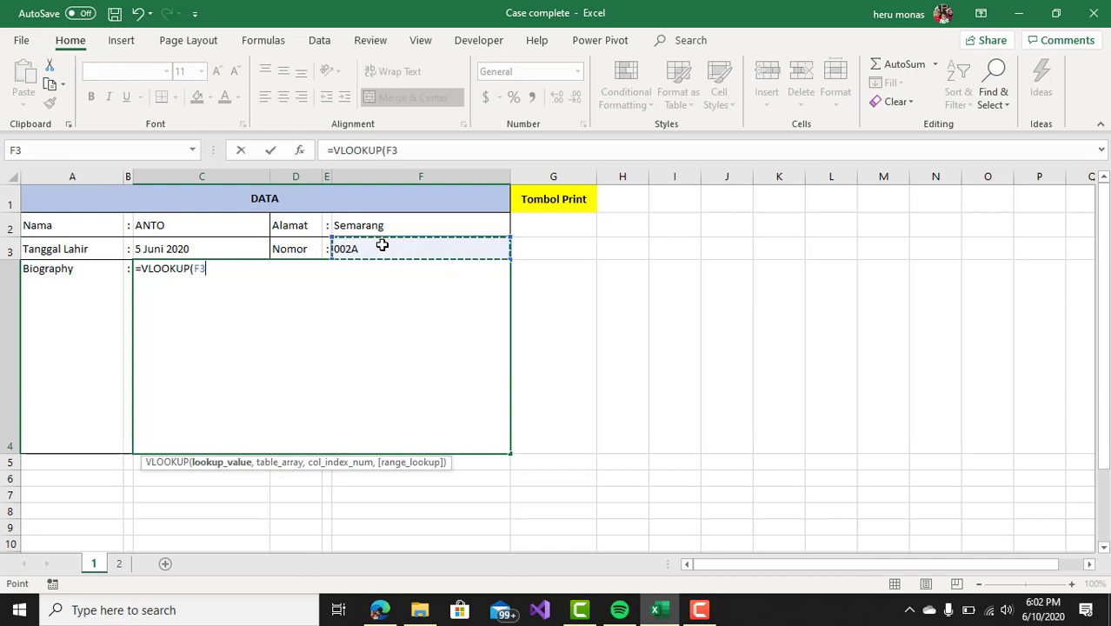
type(",")
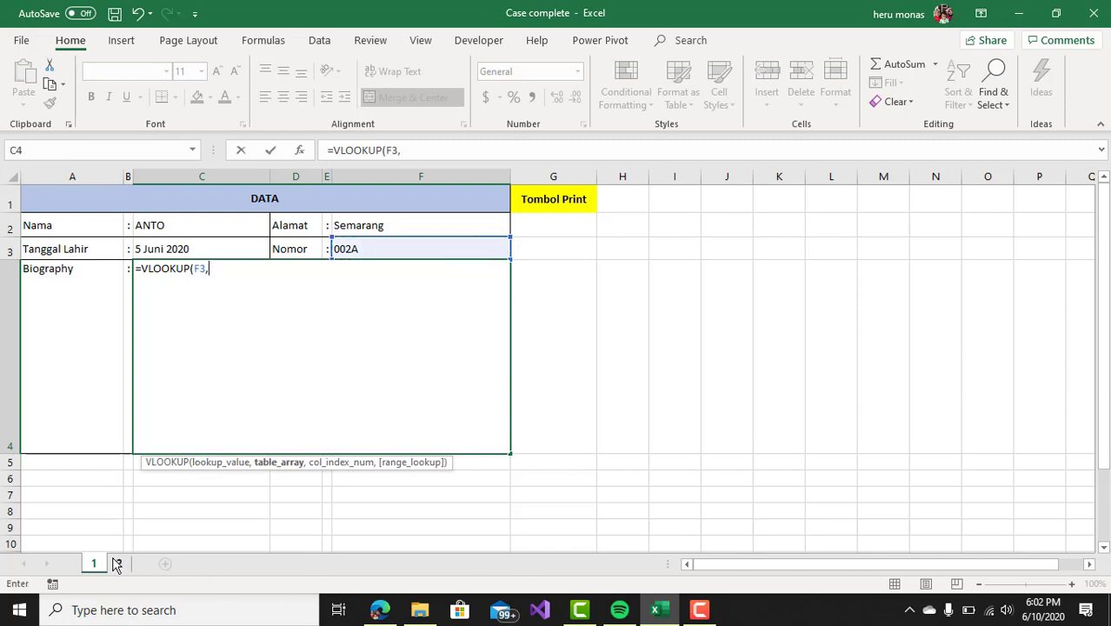
Set the table array of the Biography VLOOKUP to A1:E5000 on sheet 2, including the BIOGRAPHY column.
left_click(119, 563)
left_click_drag(53, 203, 433, 275)
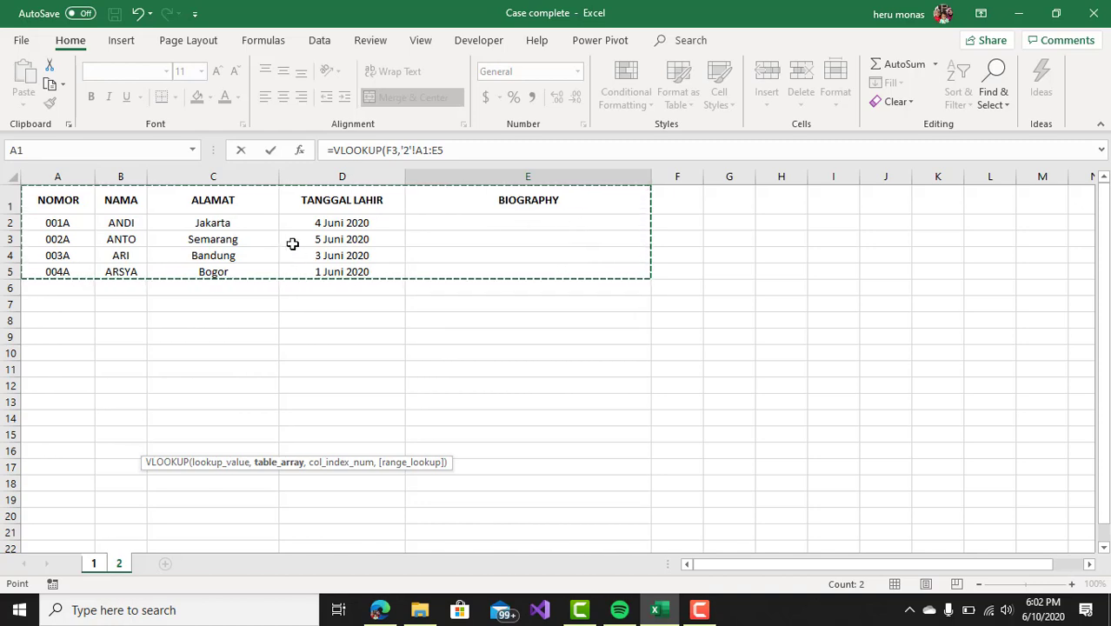
left_click(453, 156)
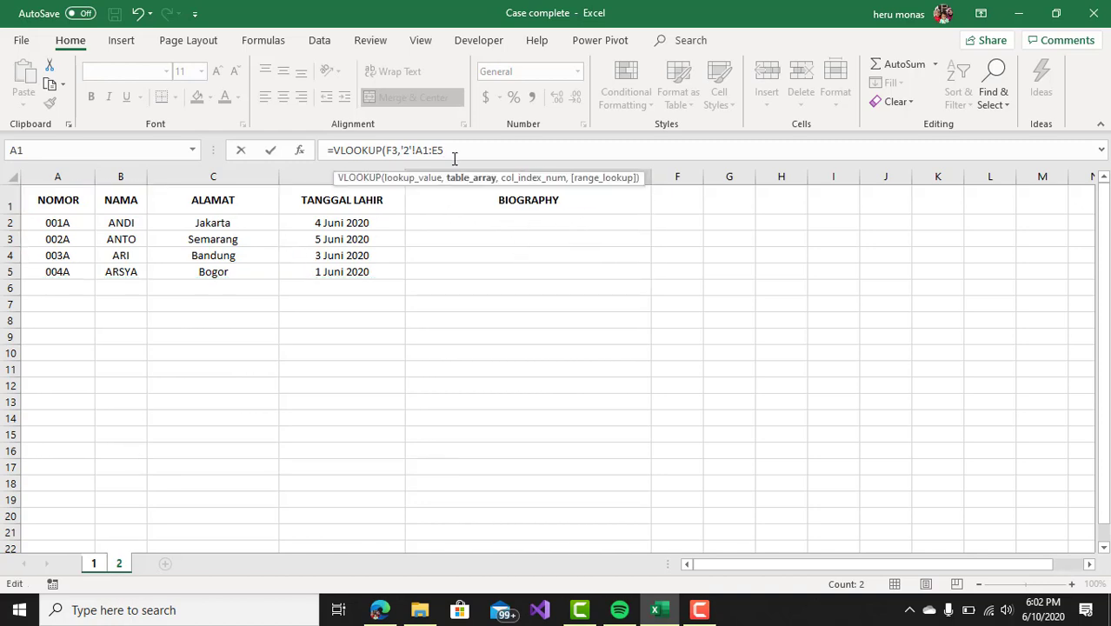
type("000,")
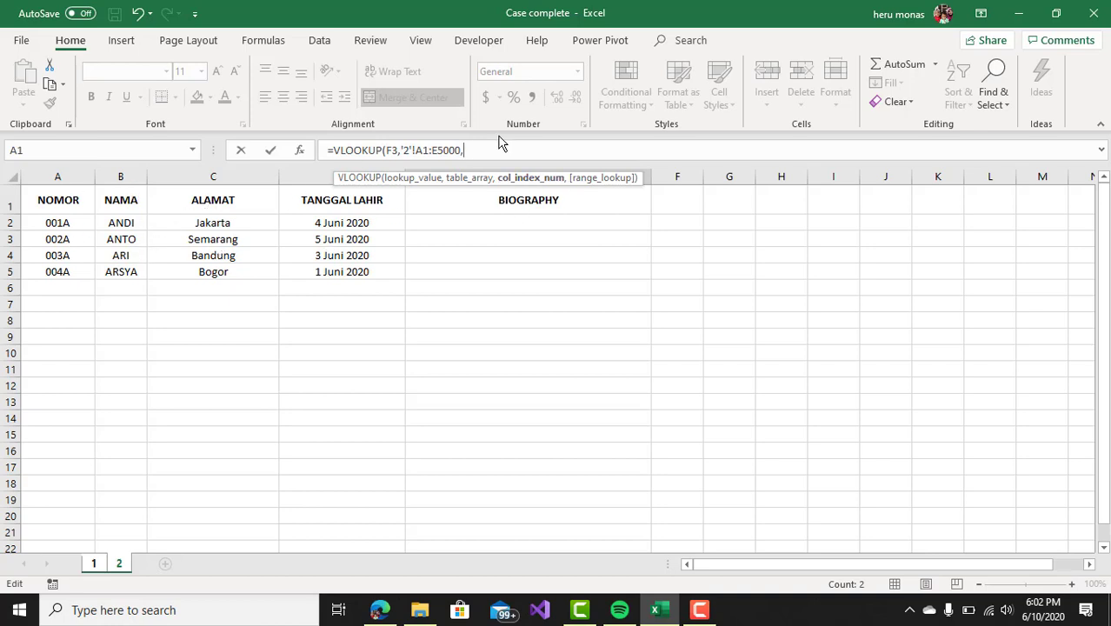
Complete the Biography VLOOKUP with column index 5 and the exact match option FALSE.
type("5,")
key("Down")
key("Tab")
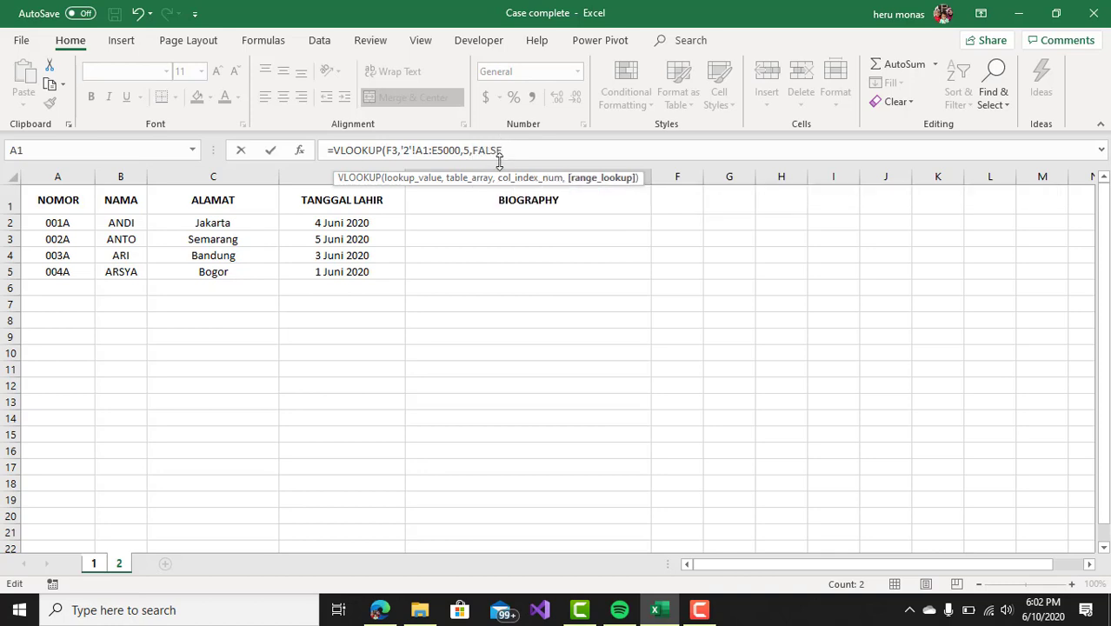
type(")")
key("Return")
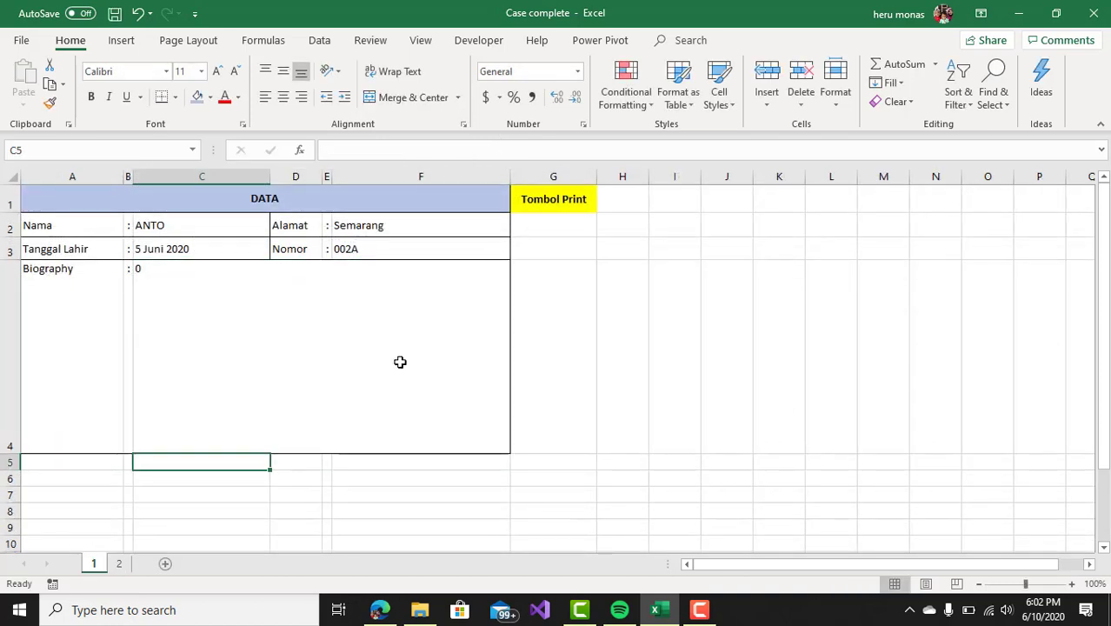
left_click(354, 368)
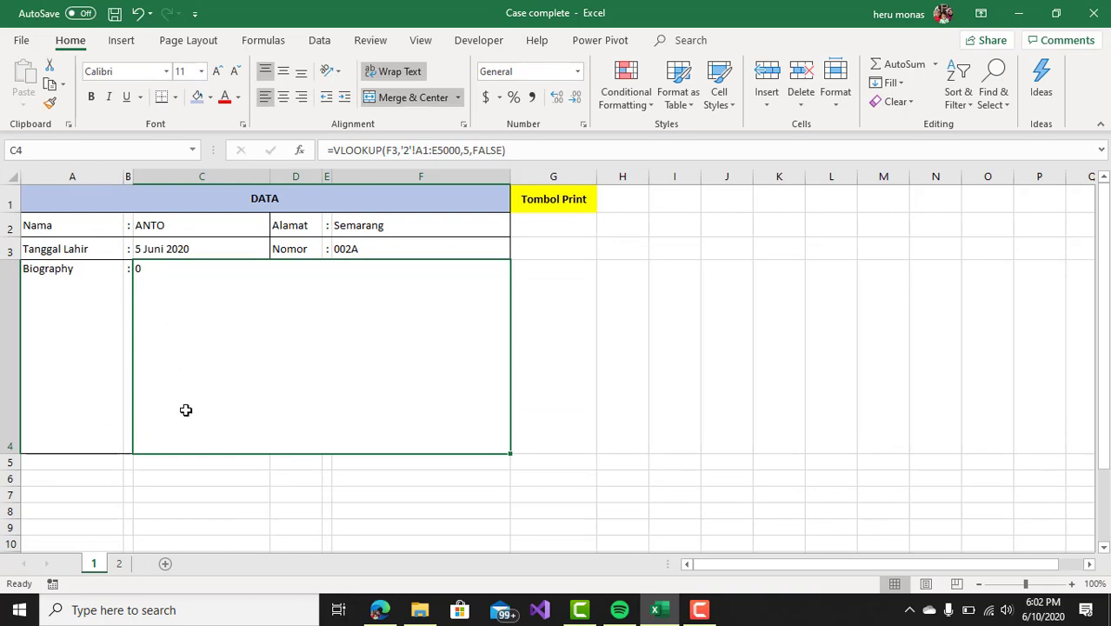
Fill the BIOGRAPHY cells E2:E5 on sheet 2 with the text "blank".
left_click(120, 564)
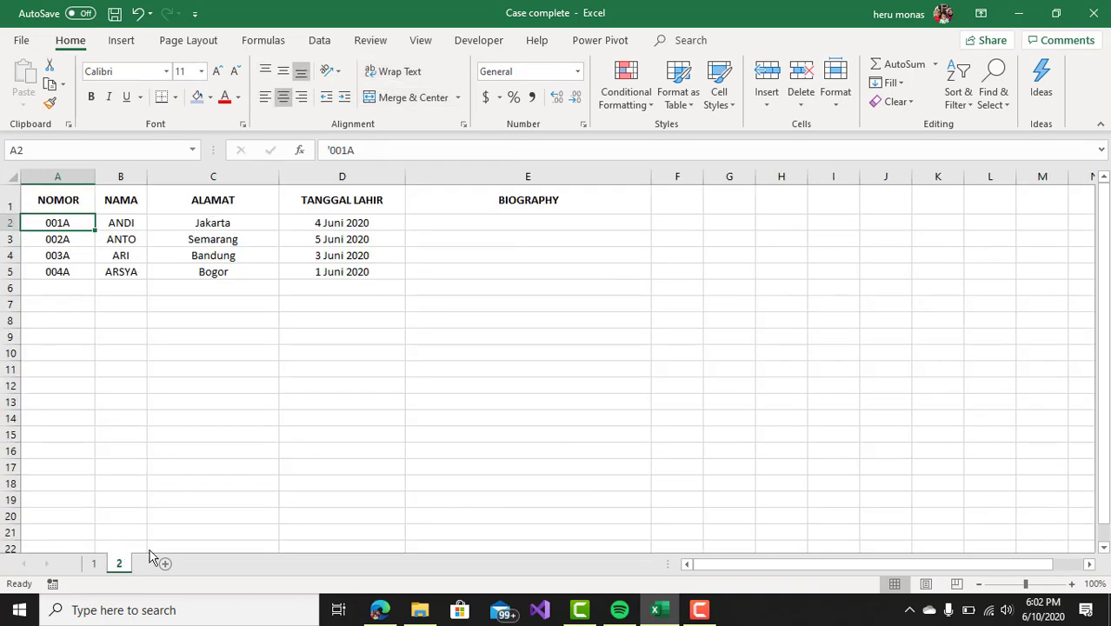
left_click(508, 230)
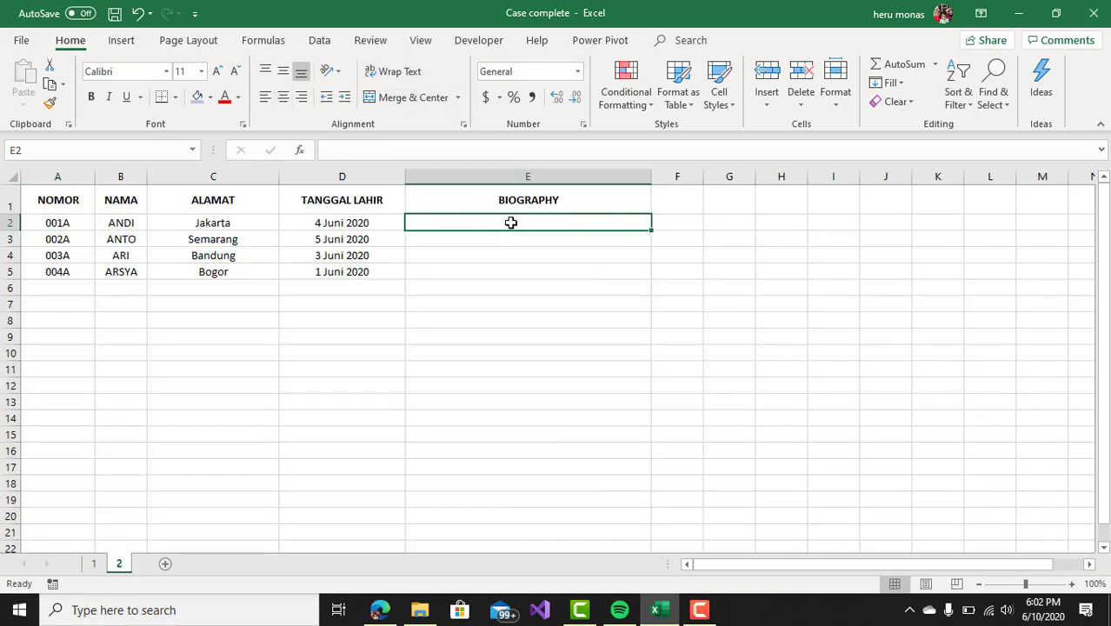
left_click_drag(511, 221, 513, 272)
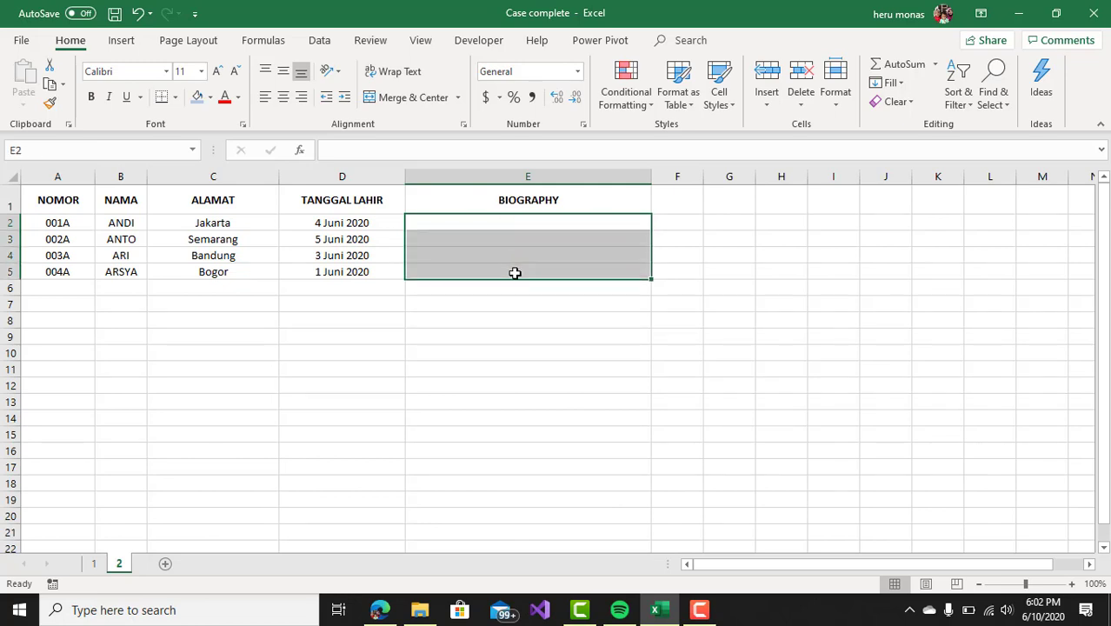
type("blank")
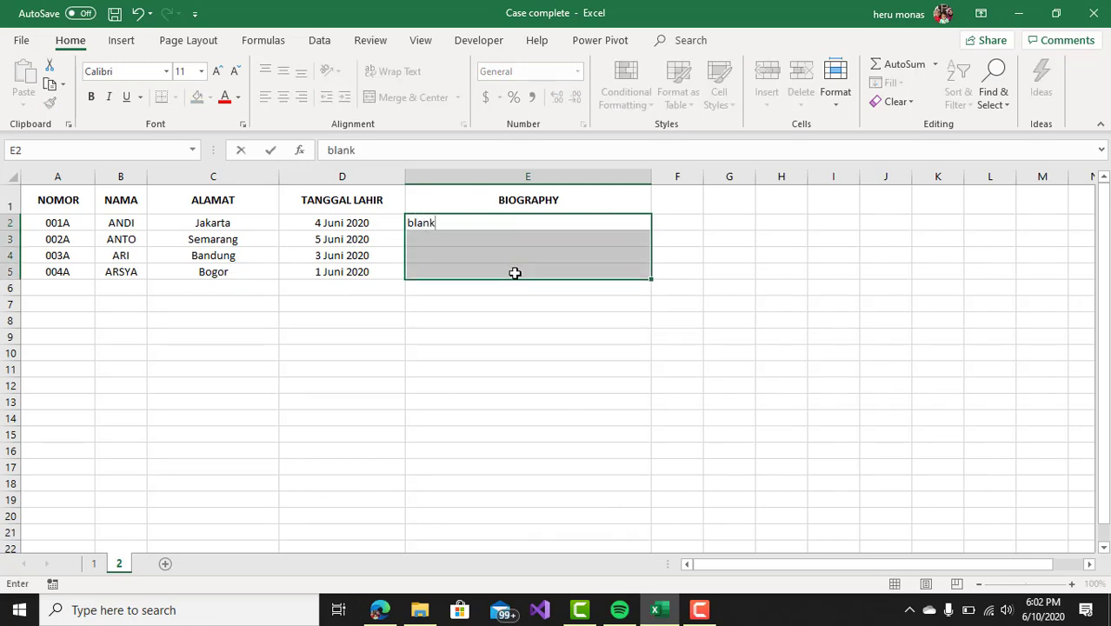
key("ctrl+Return")
left_click(584, 350)
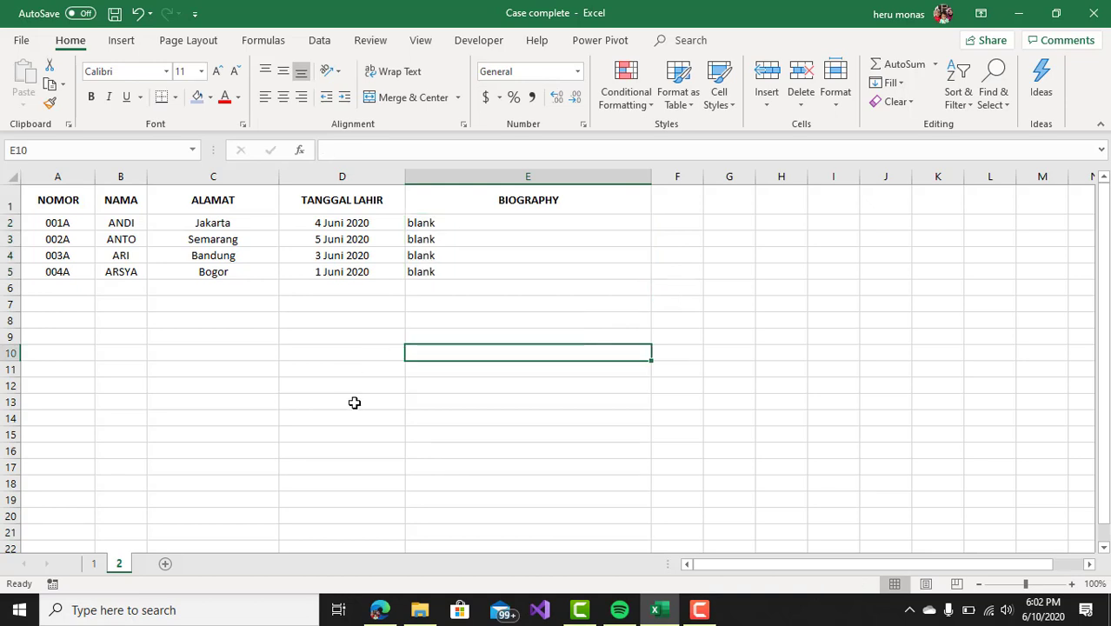
Check the form's Biography and Nomor cells on sheet 1 and examine the NOMOR column on sheet 2.
left_click(93, 563)
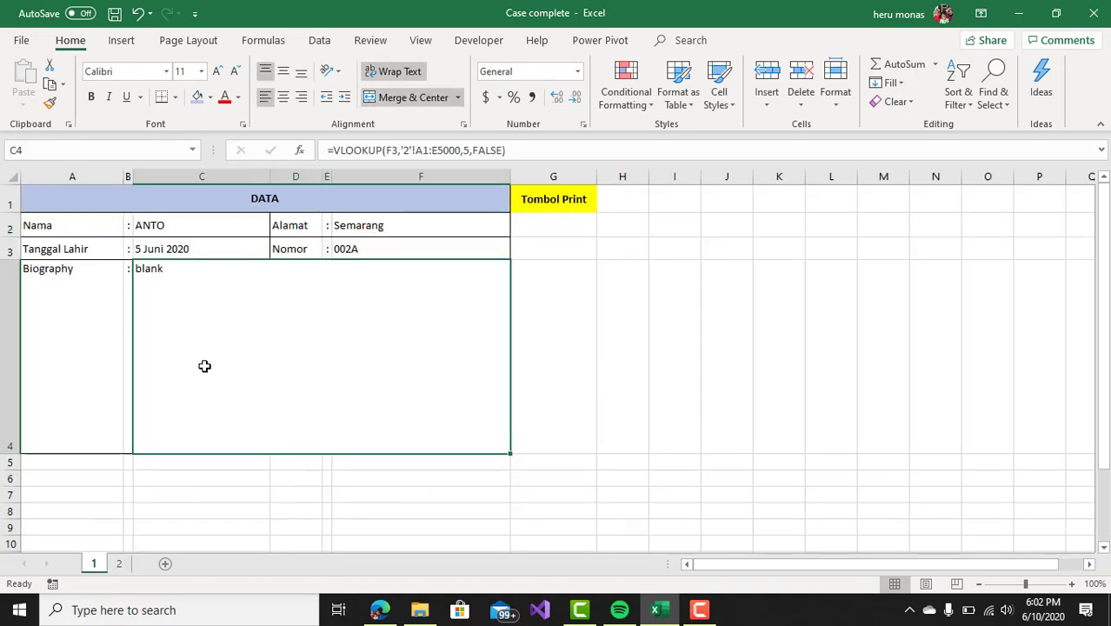
left_click(384, 249)
left_click(333, 346)
left_click(392, 248)
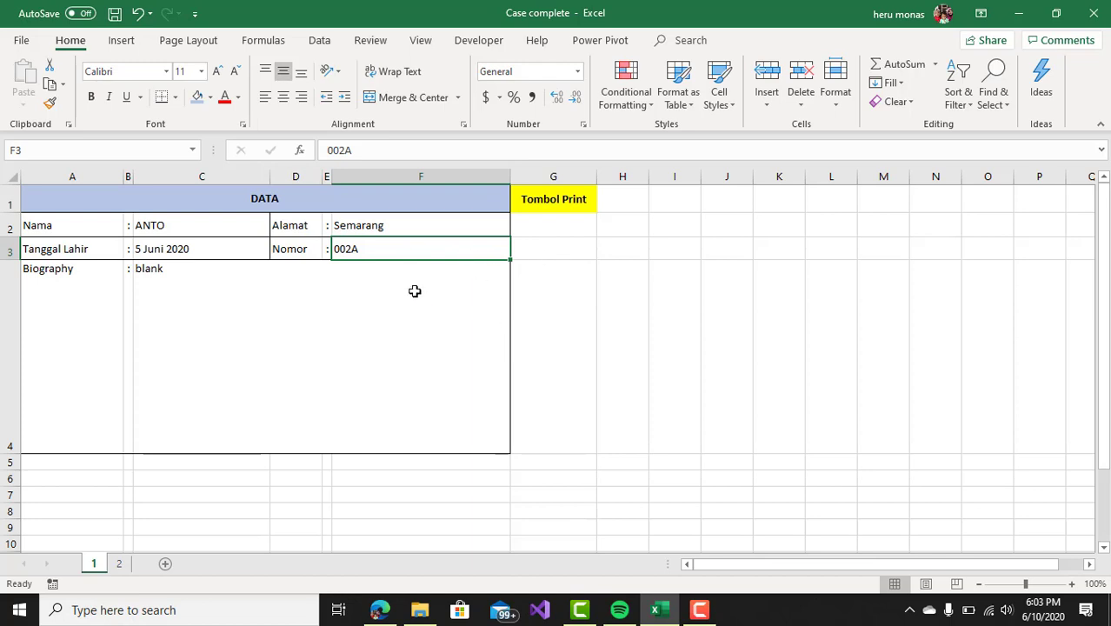
left_click(120, 565)
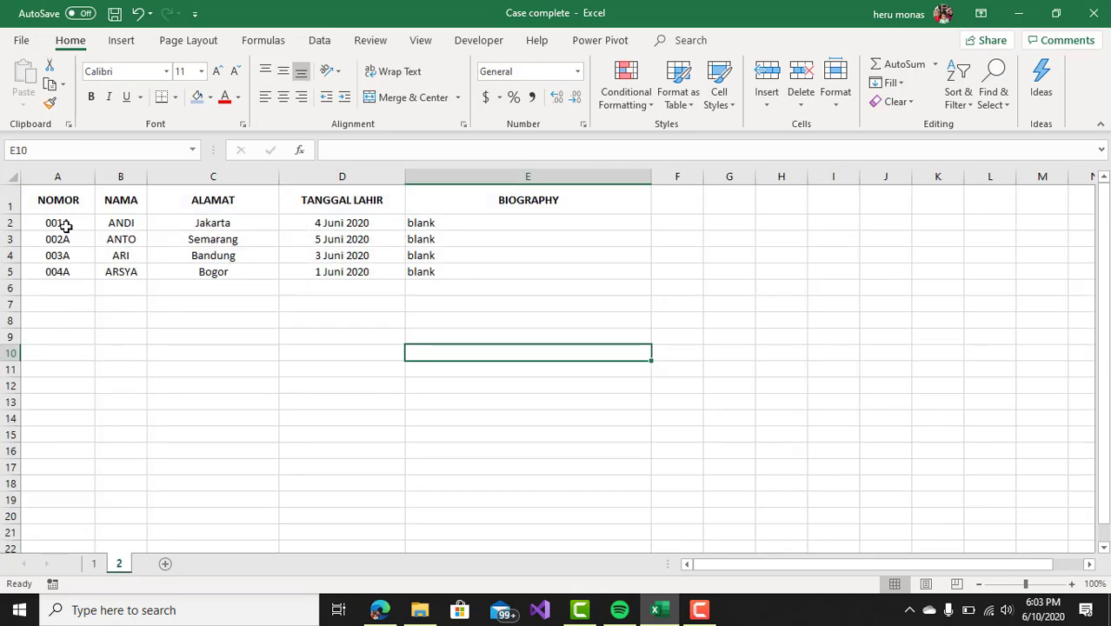
left_click(64, 224)
left_click_drag(52, 298, 53, 325)
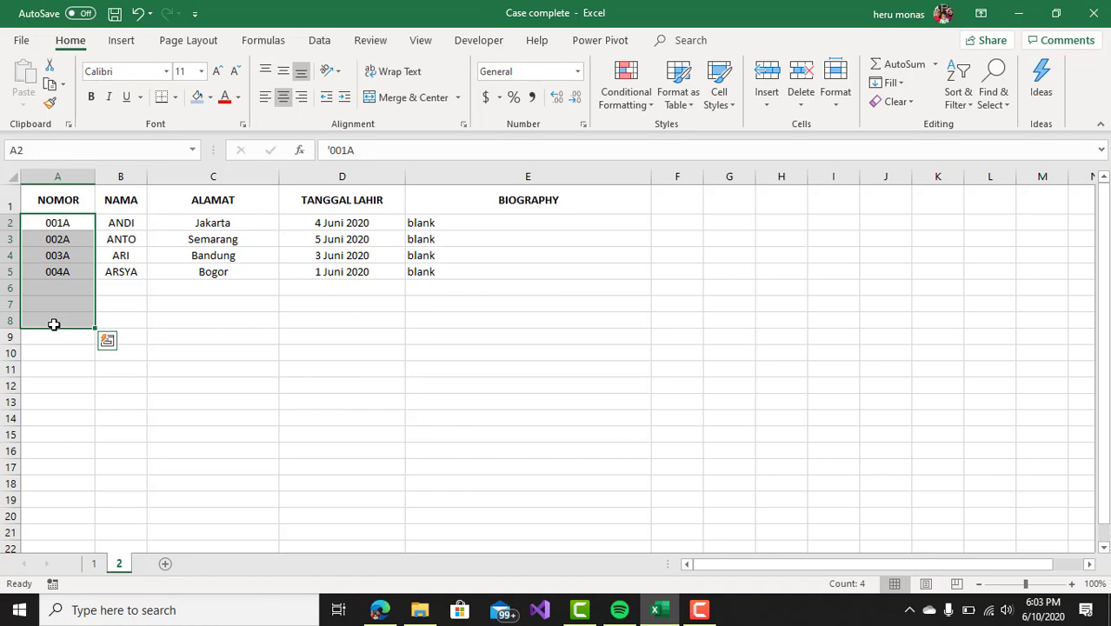
left_click(162, 305)
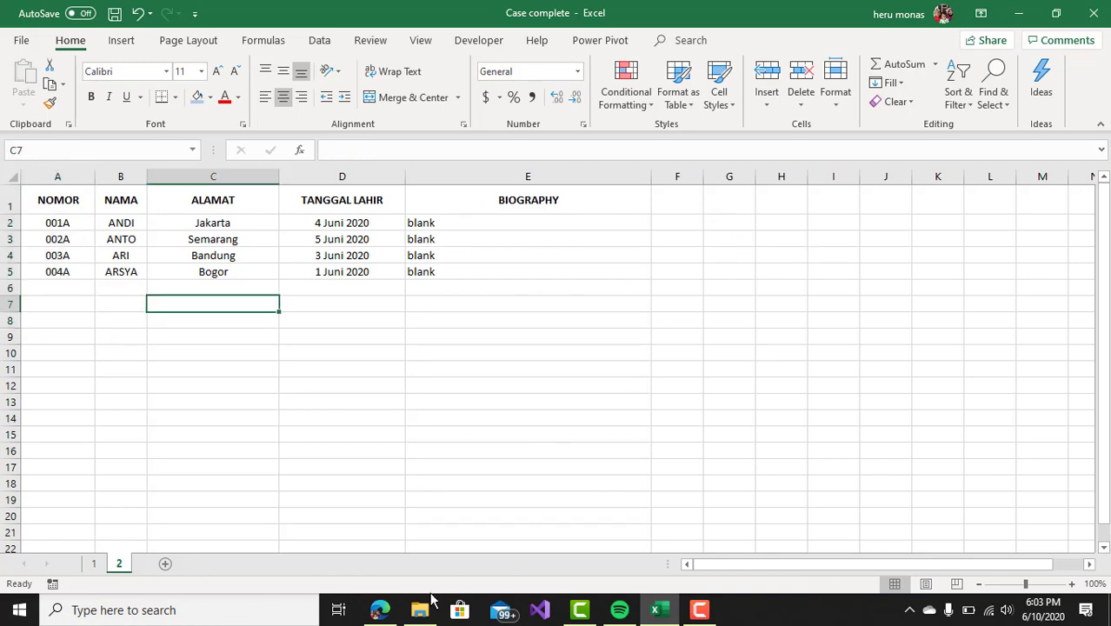
left_click(380, 609)
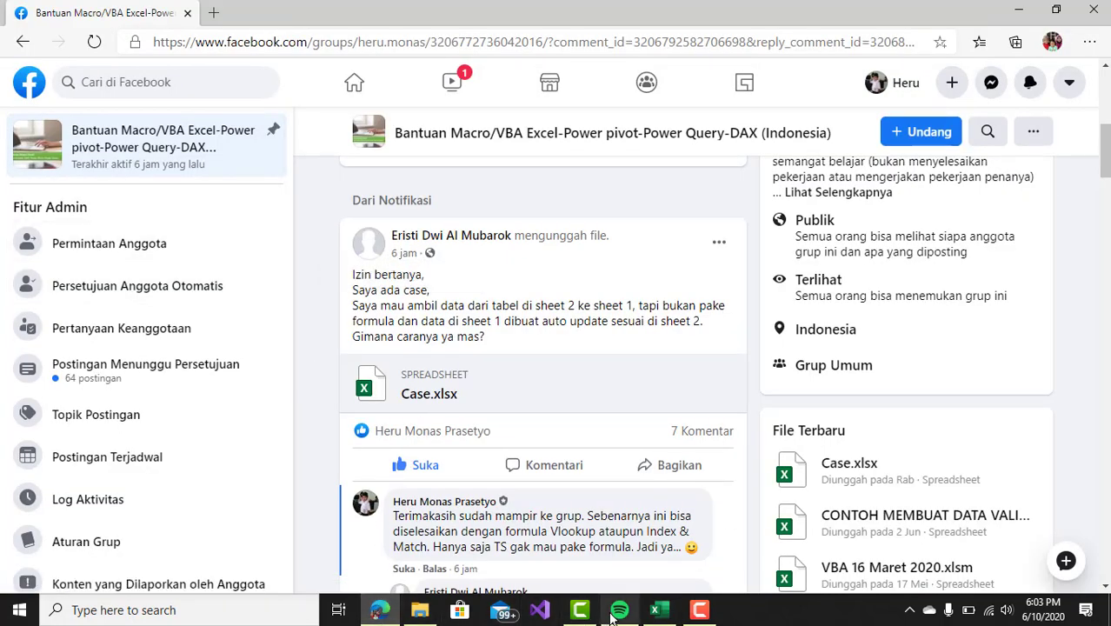
left_click(658, 610)
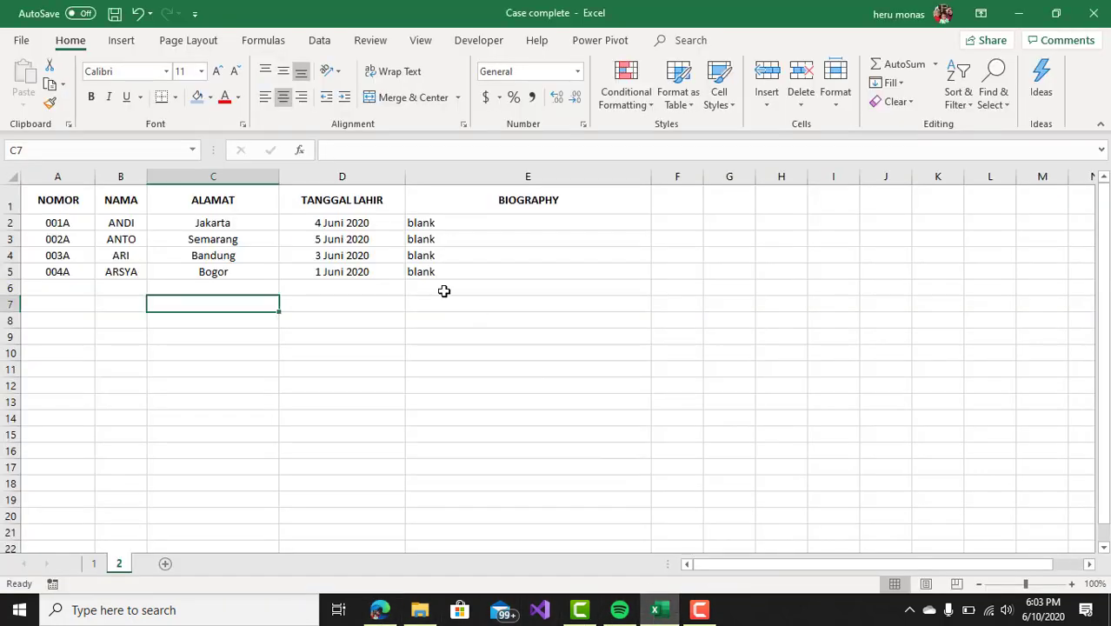
left_click(94, 564)
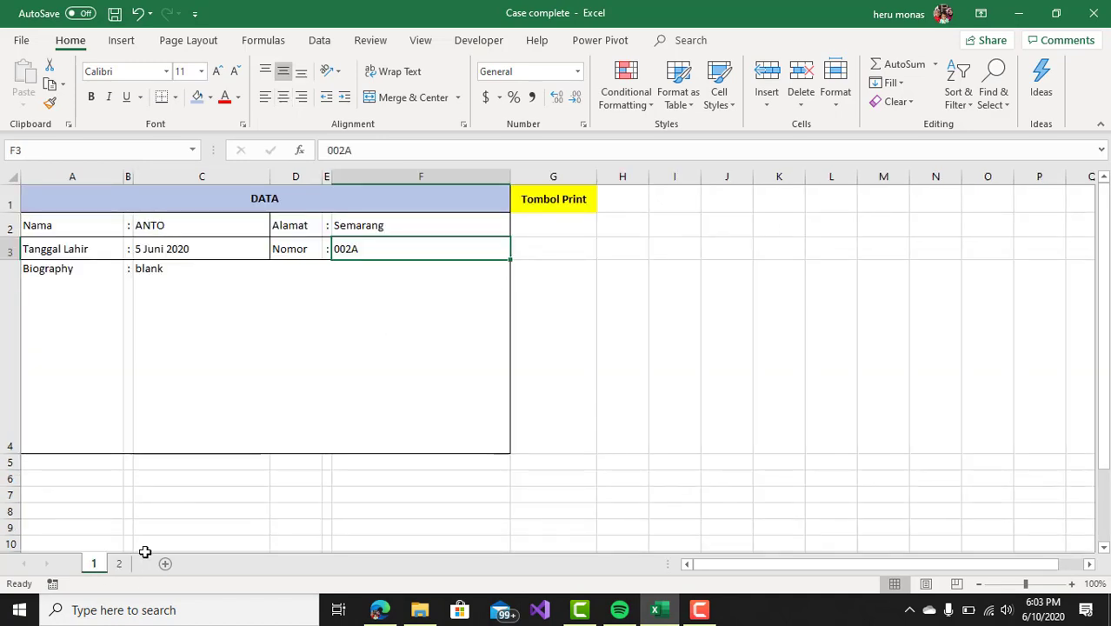
left_click(119, 564)
left_click(617, 252)
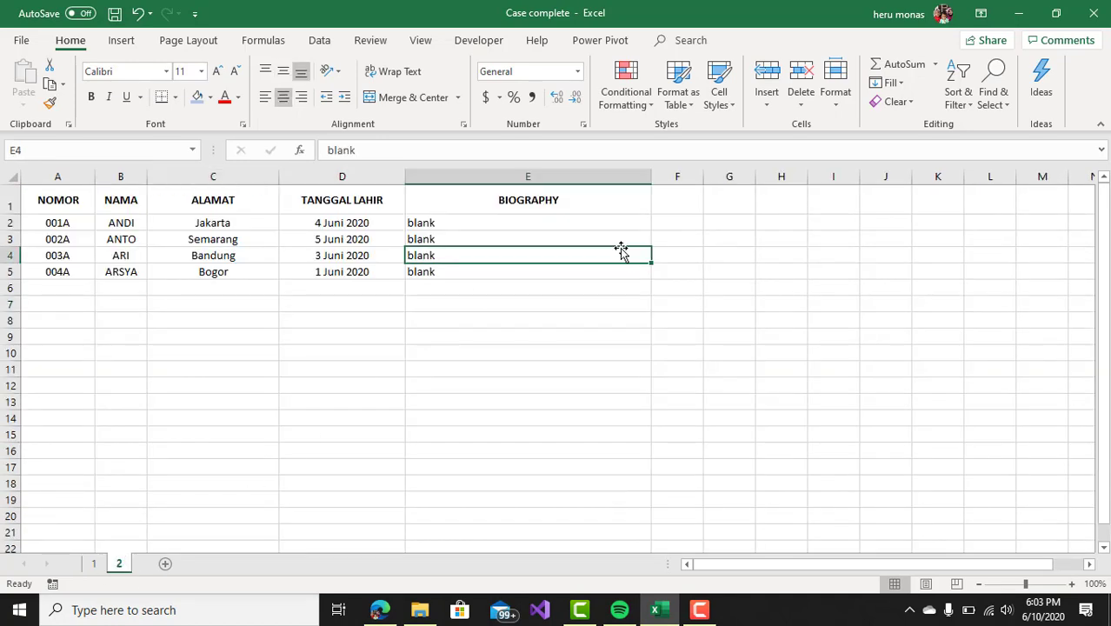
Start an OFFSET formula in cell G2 of sheet 2 with the absolute reference $A$2.
left_click(730, 224)
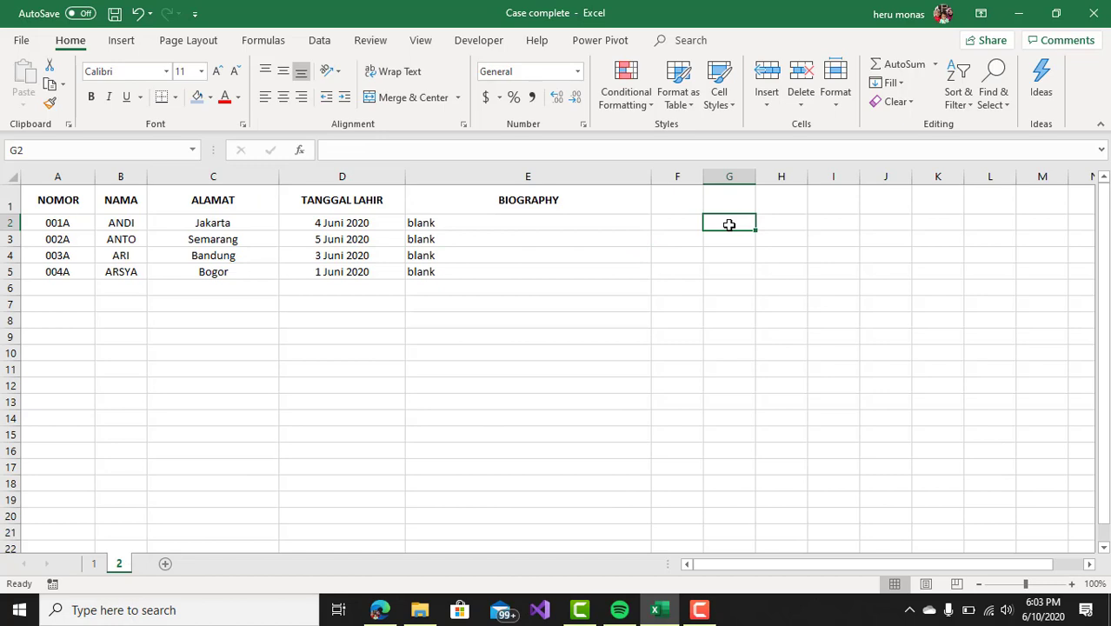
type("=")
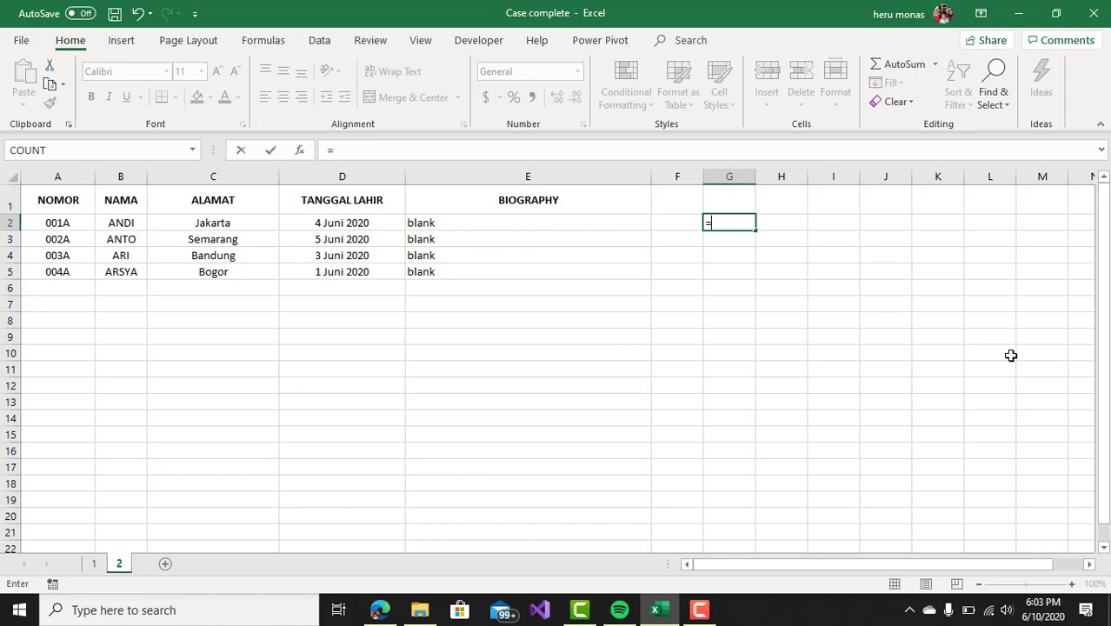
type("off")
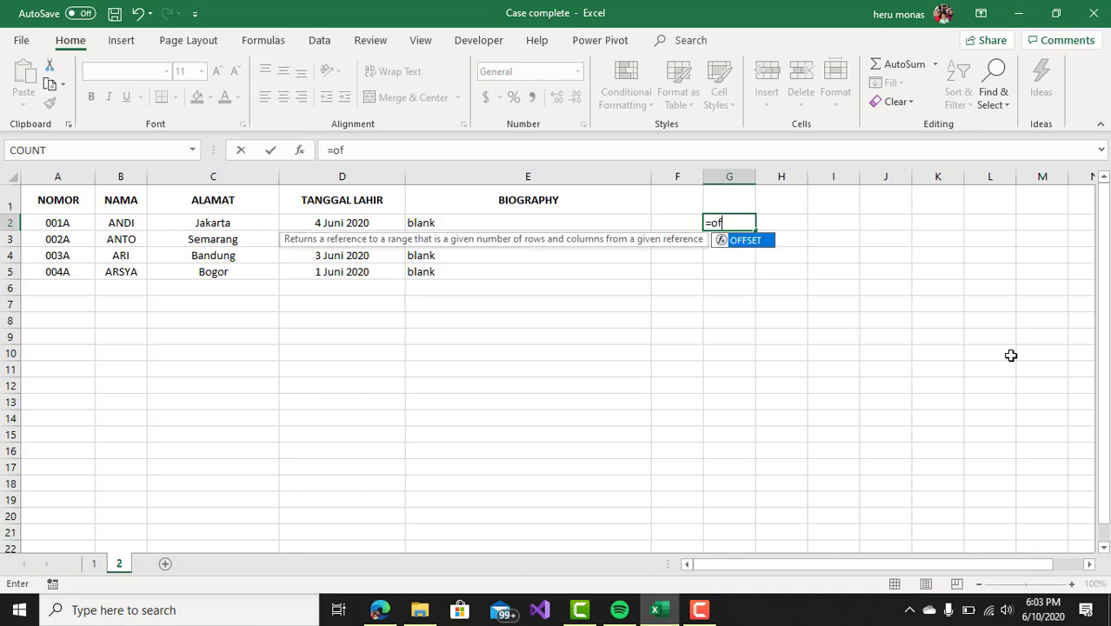
key("Tab")
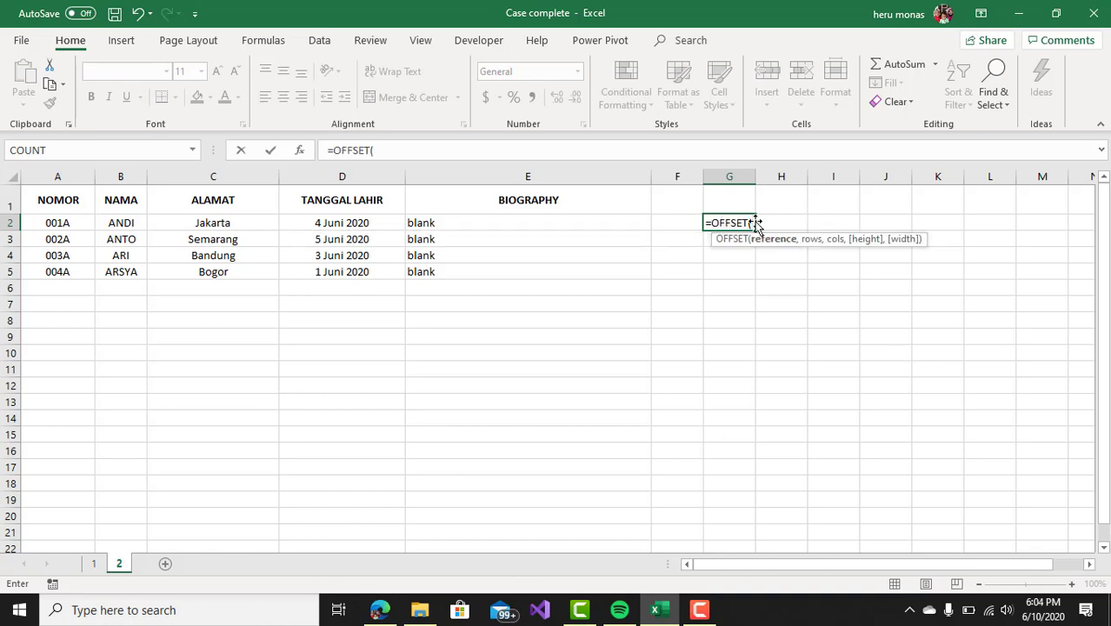
left_click(69, 226)
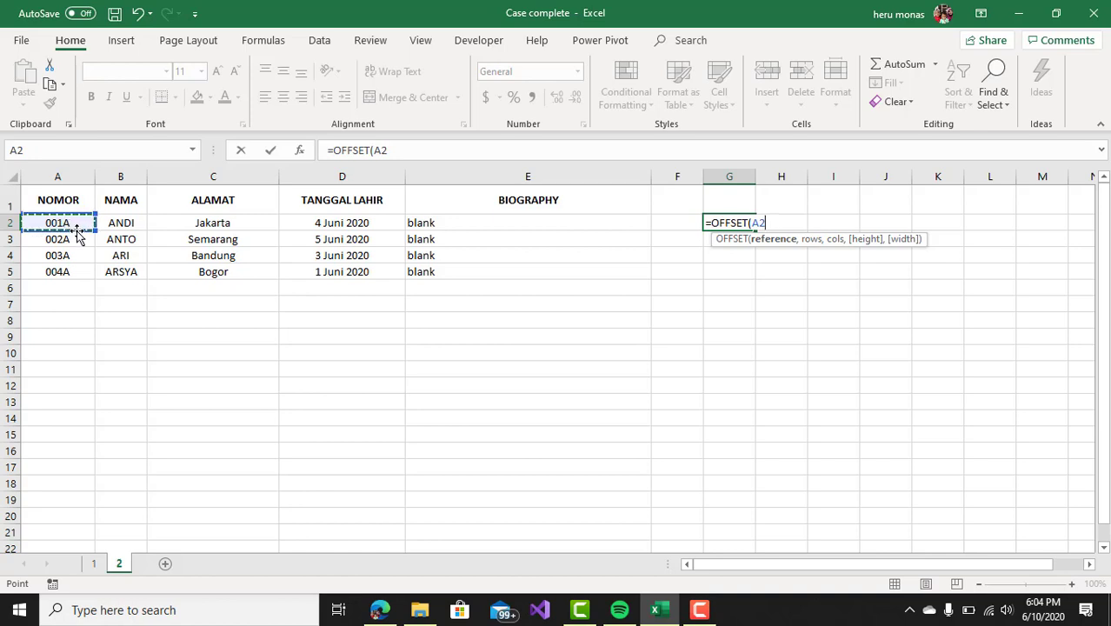
key("F4")
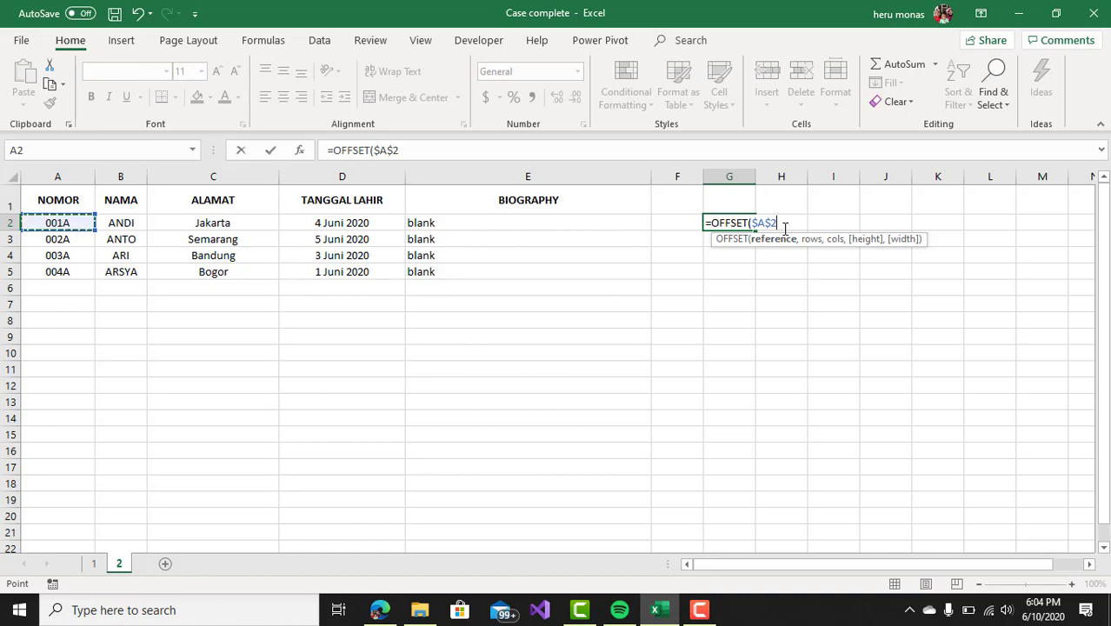
type(",,,")
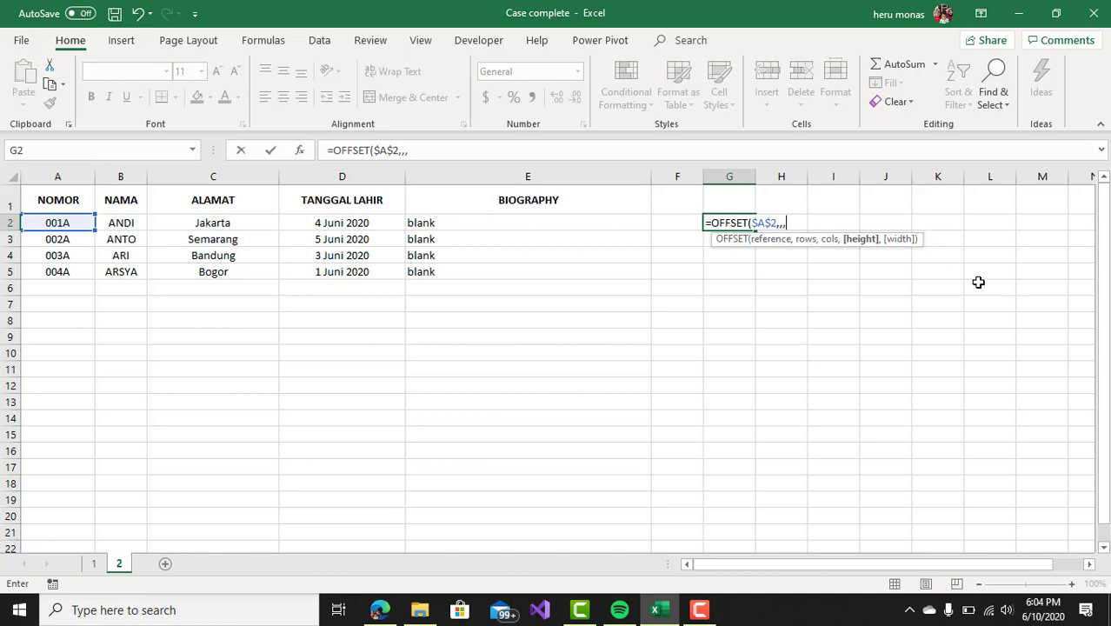
key("BackSpace")
key("BackSpace")
key("BackSpace")
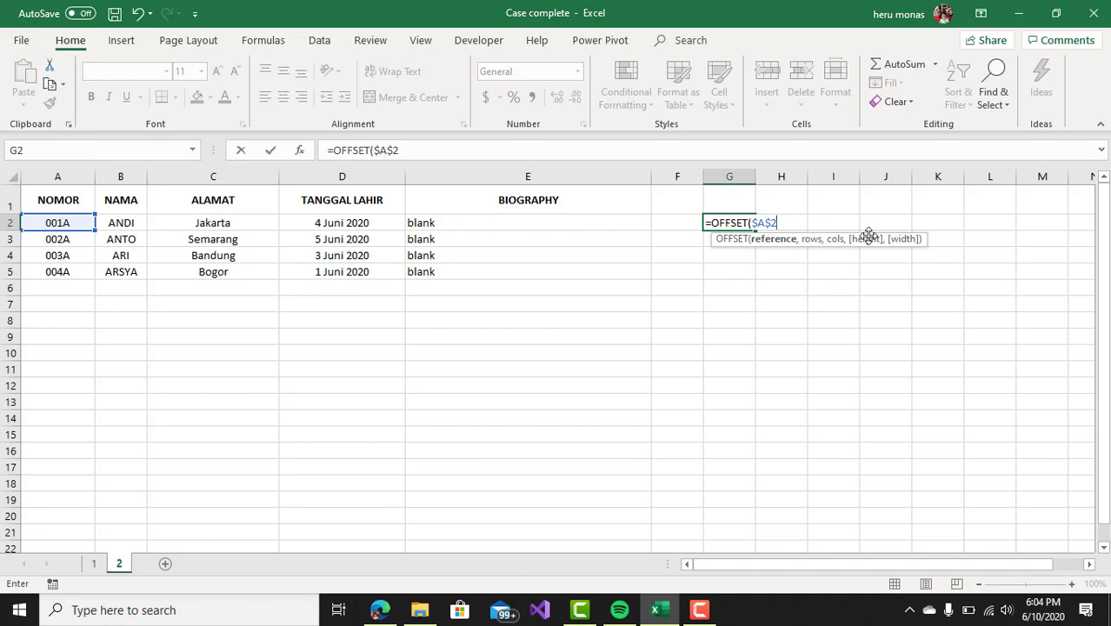
Leave the OFFSET rows and cols arguments empty and start its height as a COUNTA of A2:A5000.
type(",,,")
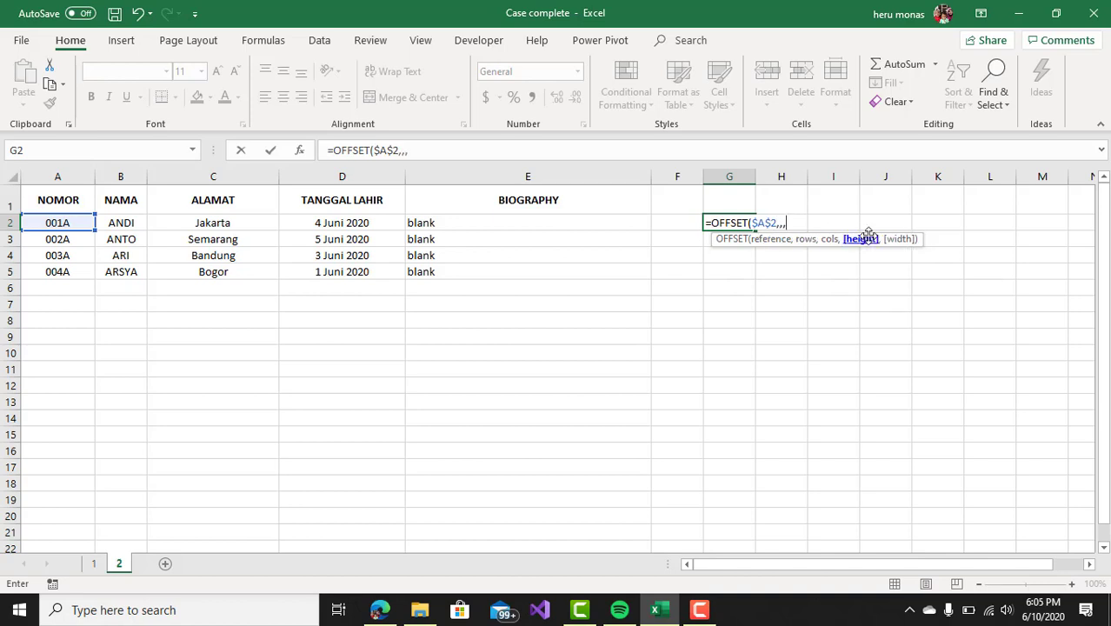
type("count")
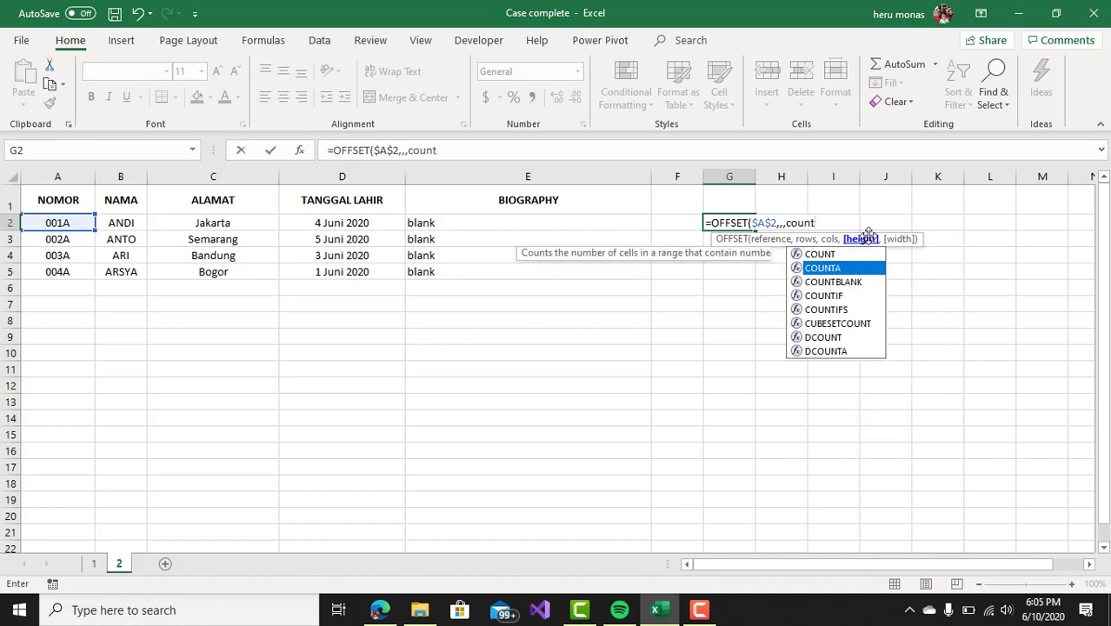
key("Tab")
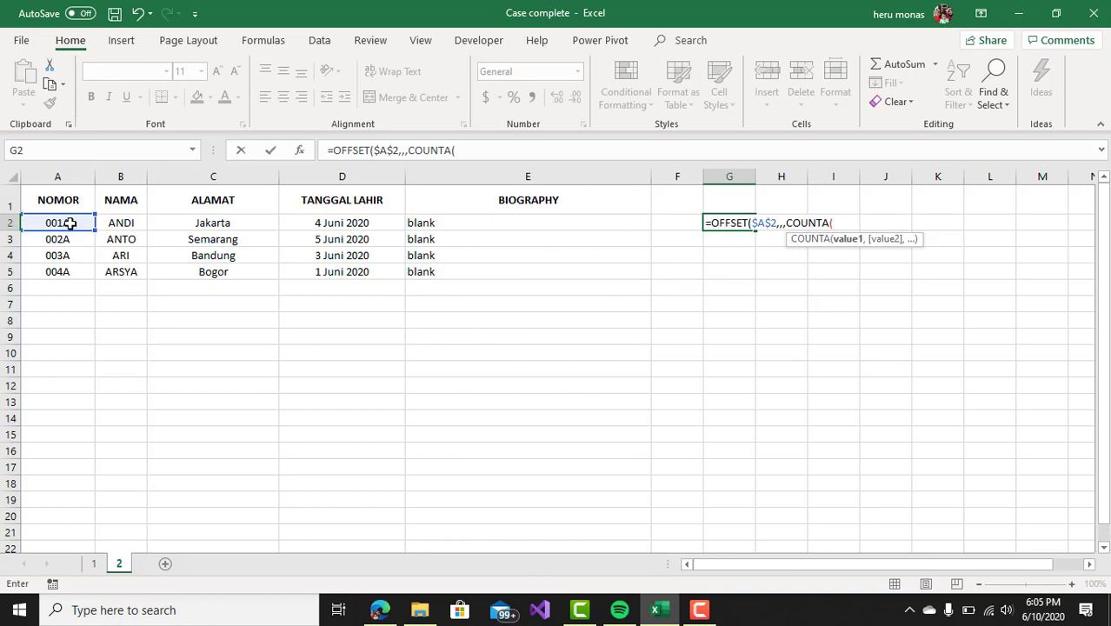
left_click_drag(69, 222, 59, 270)
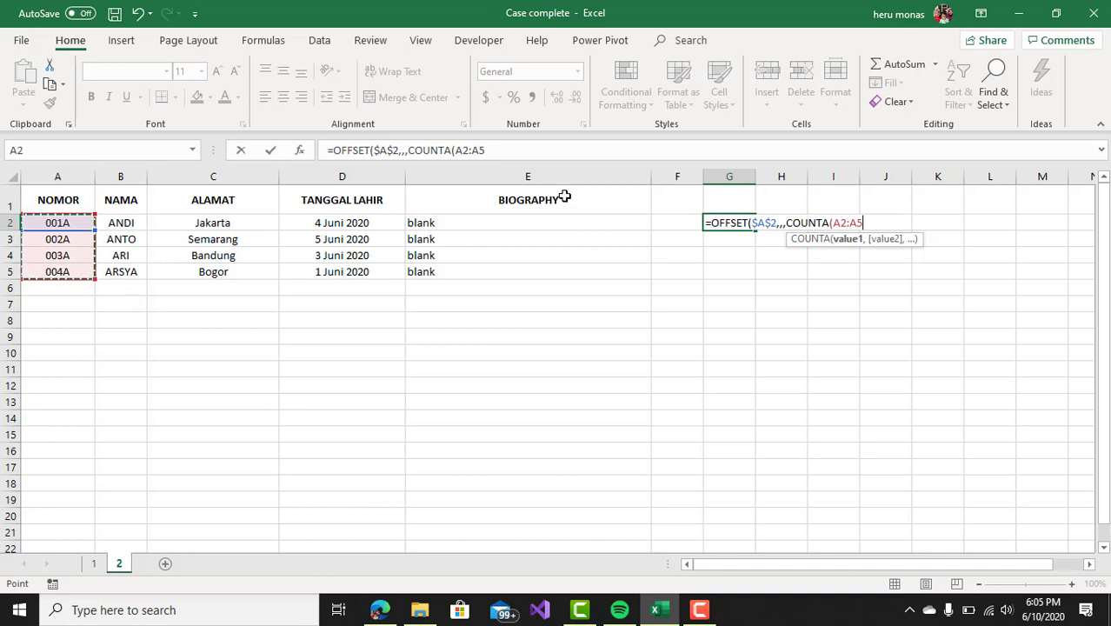
left_click(498, 153)
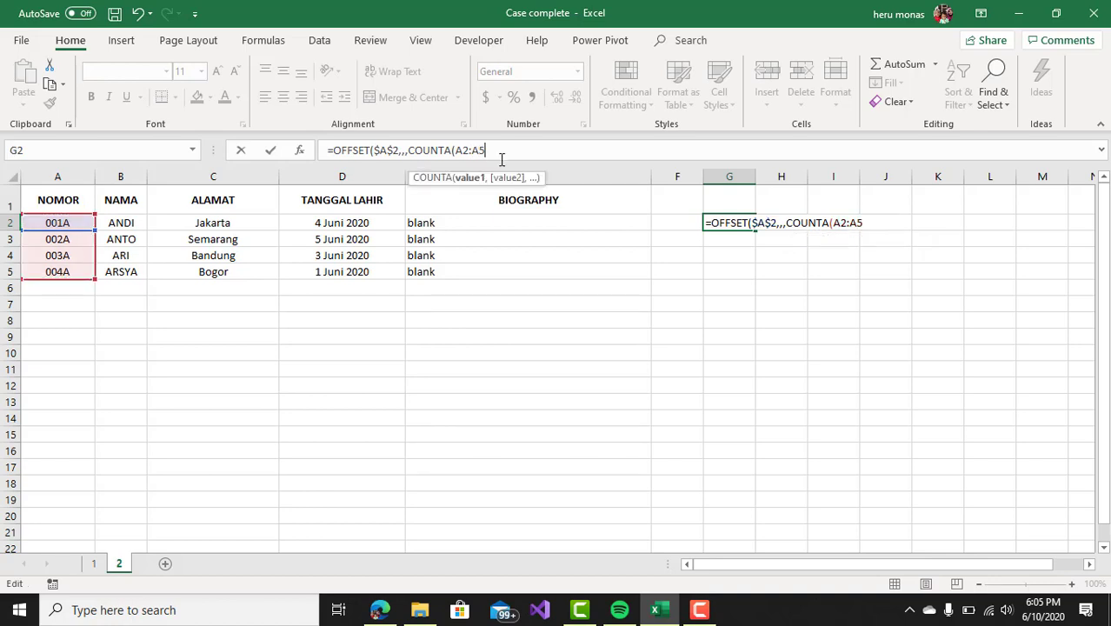
type("000")
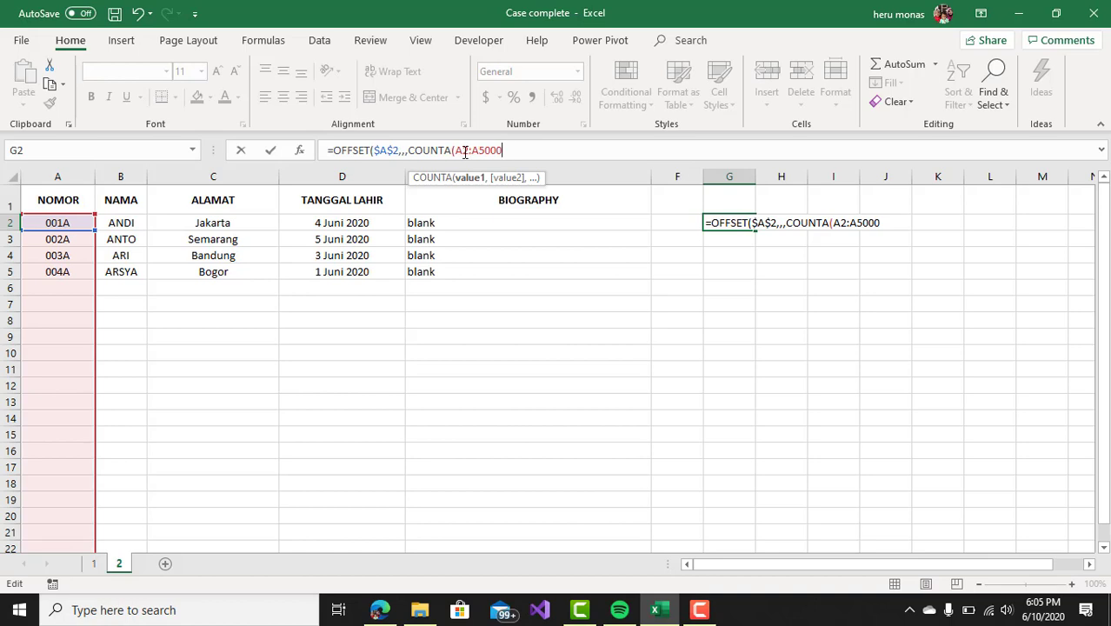
Make the COUNTA range absolute as $A$2:$A$5000 and close the brackets of the OFFSET formula.
left_click_drag(467, 152, 480, 153)
key("F4")
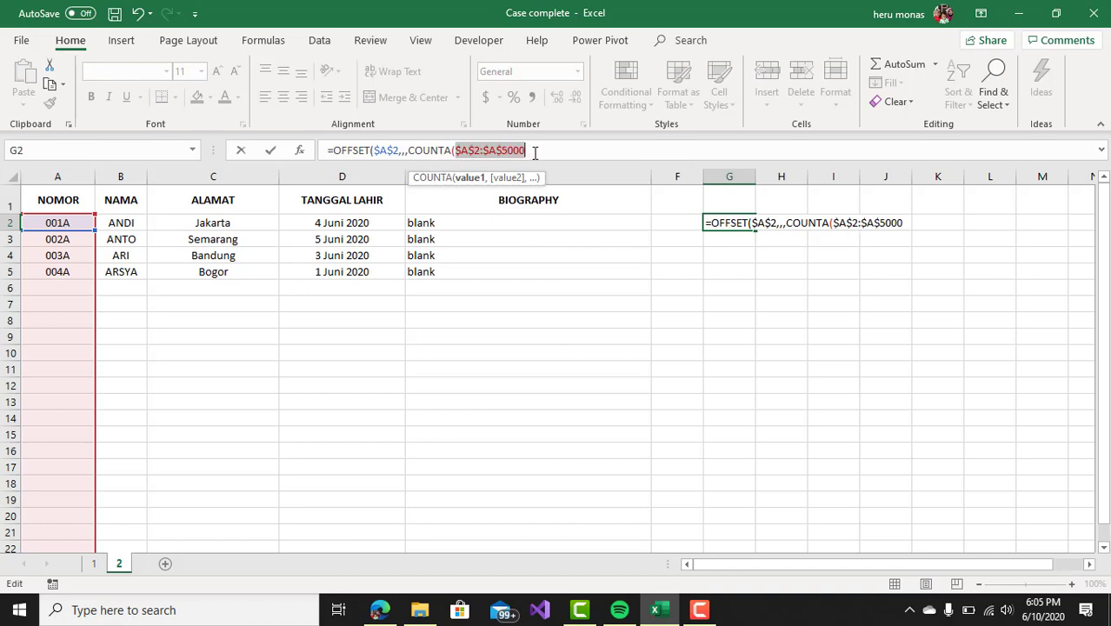
type(")")
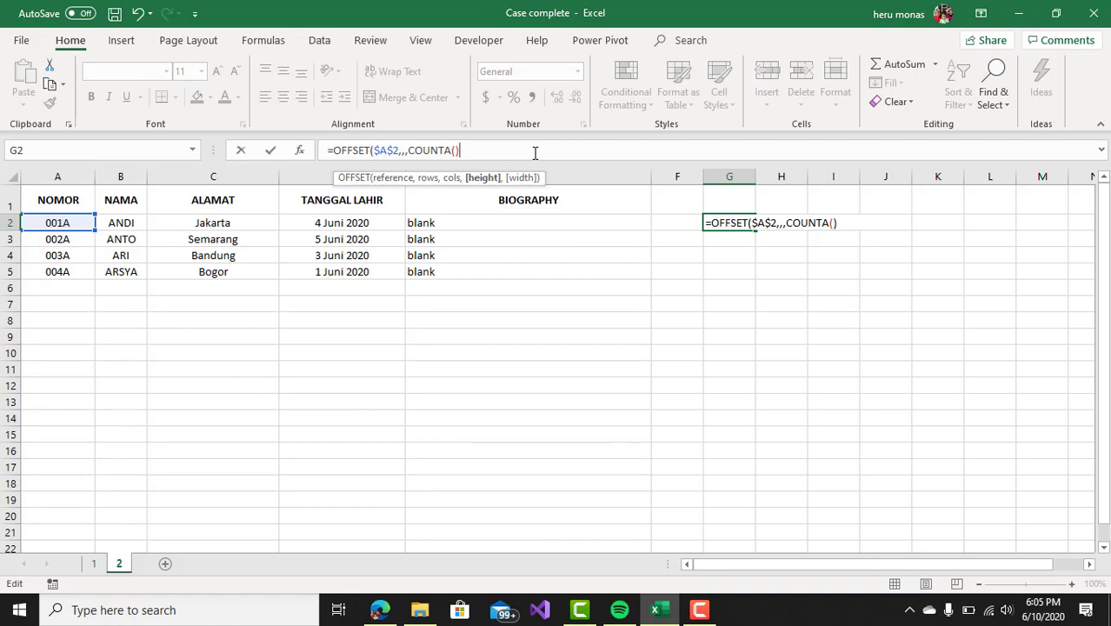
key("ctrl+z")
key("ctrl+z")
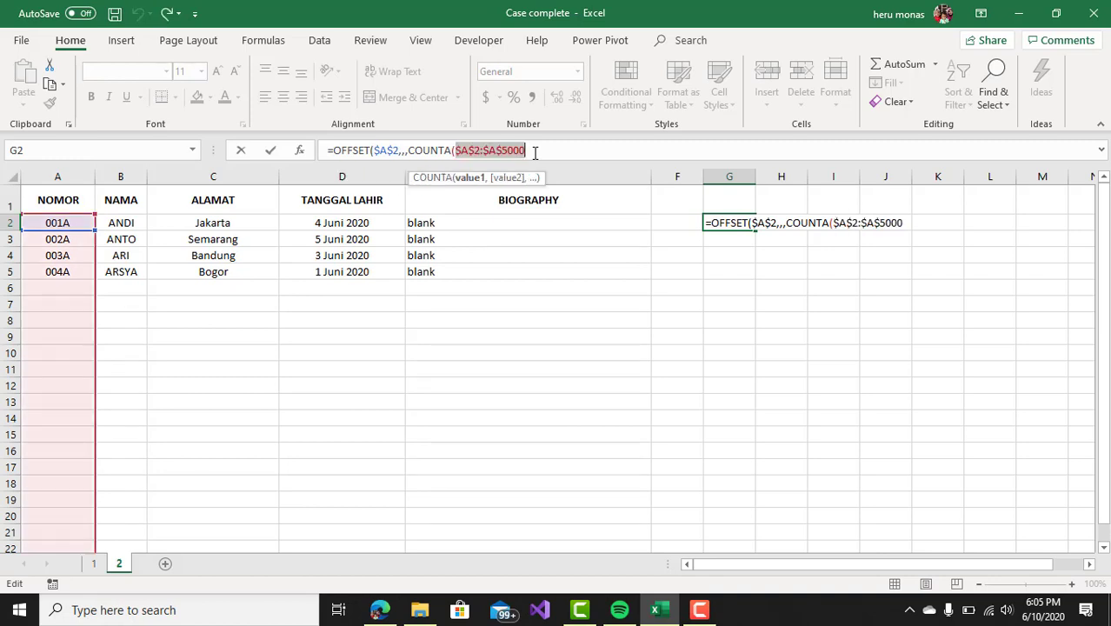
left_click(536, 153)
type(")")
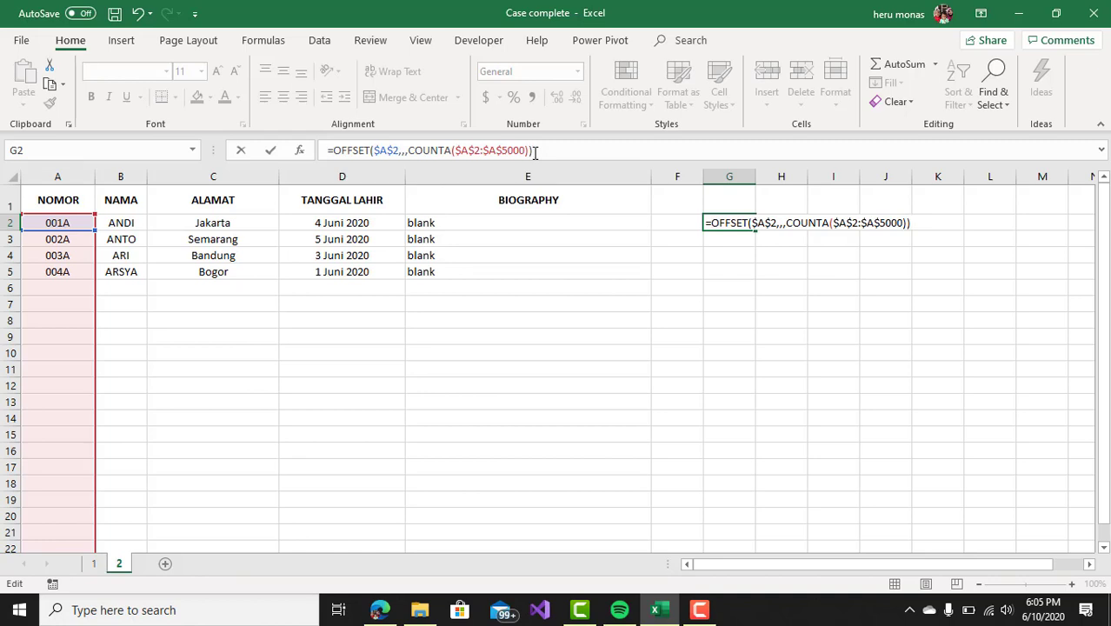
Commit the OFFSET formula in G2 of sheet 2, copy its full text and clear the cell.
key("Return")
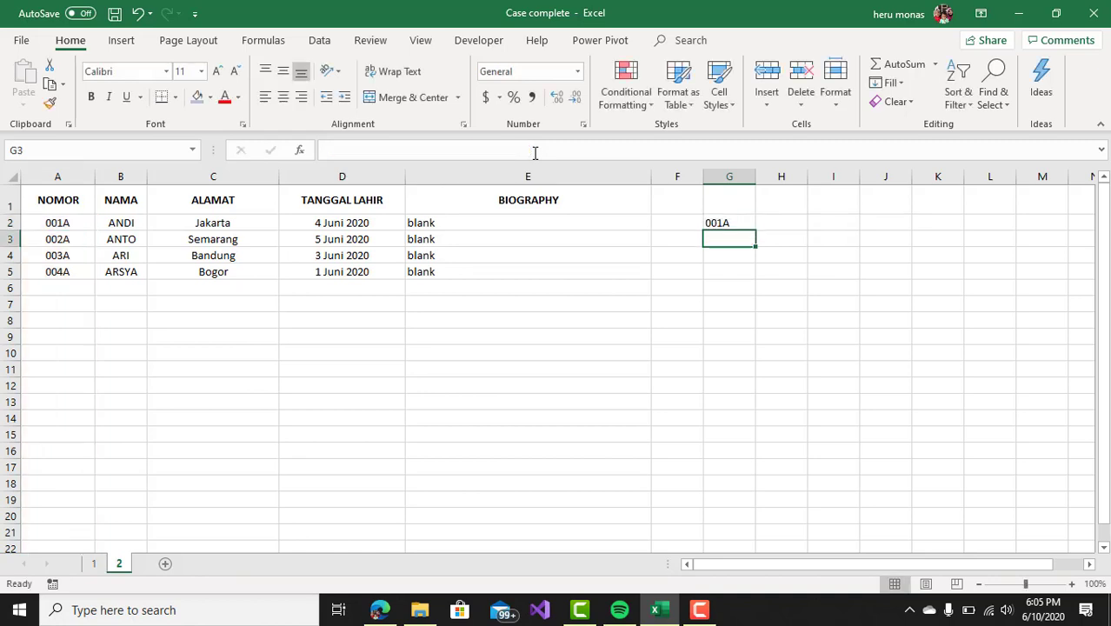
left_click(741, 223)
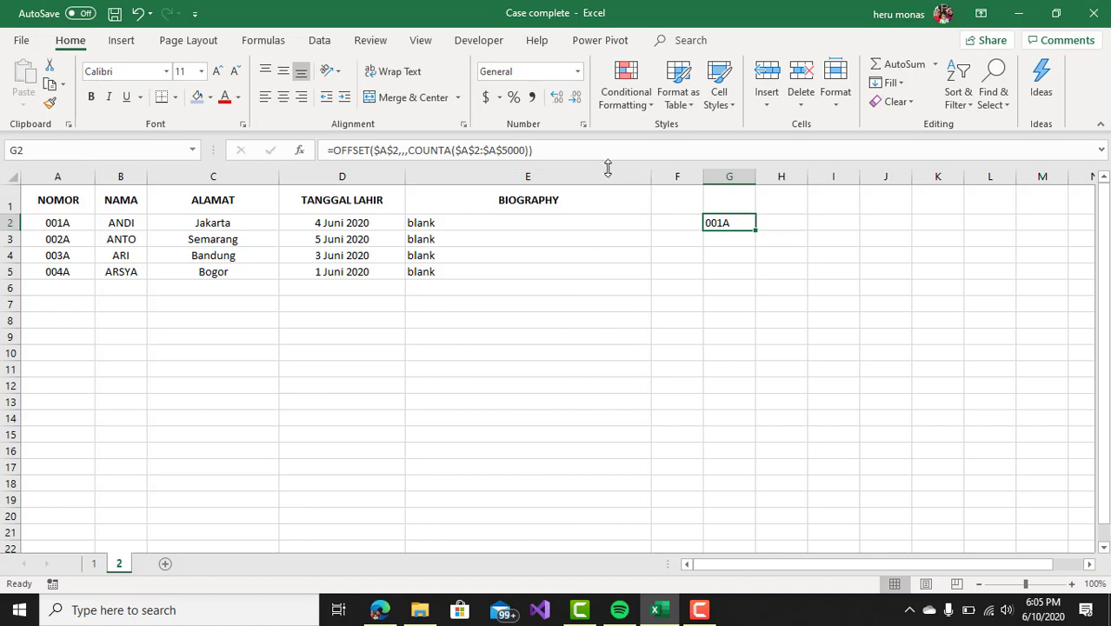
left_click_drag(539, 152, 314, 151)
key("ctrl+c")
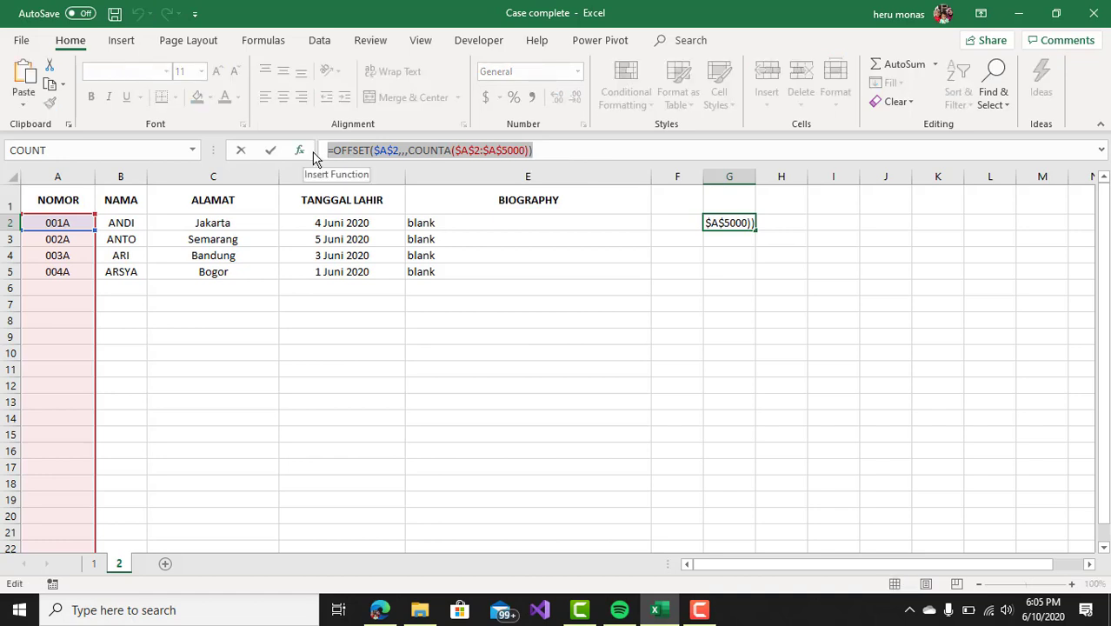
key("Delete")
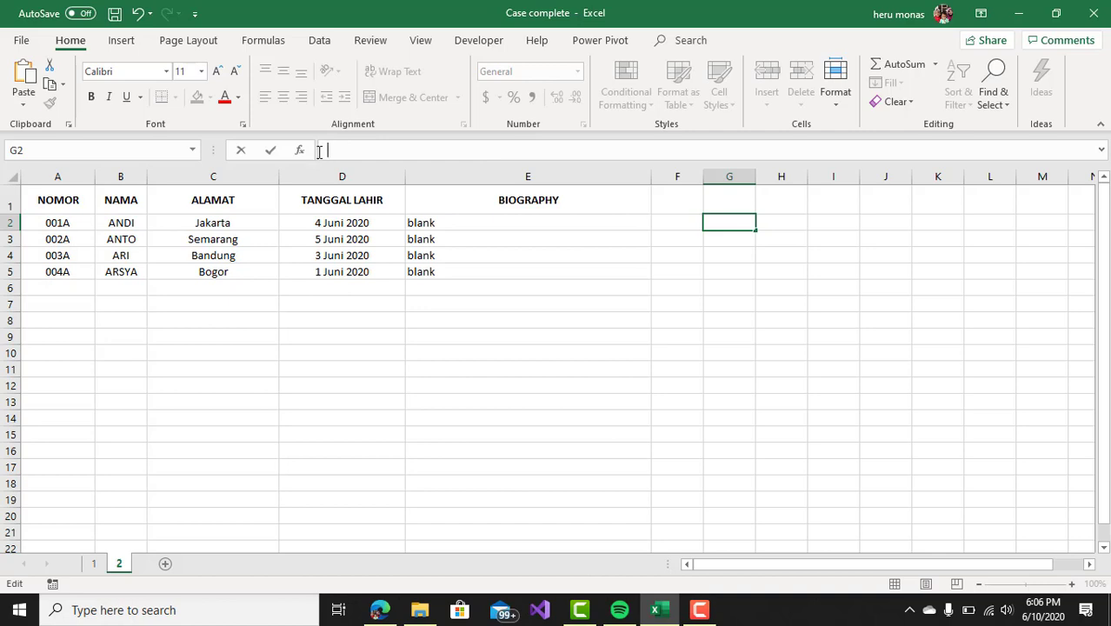
key("Return")
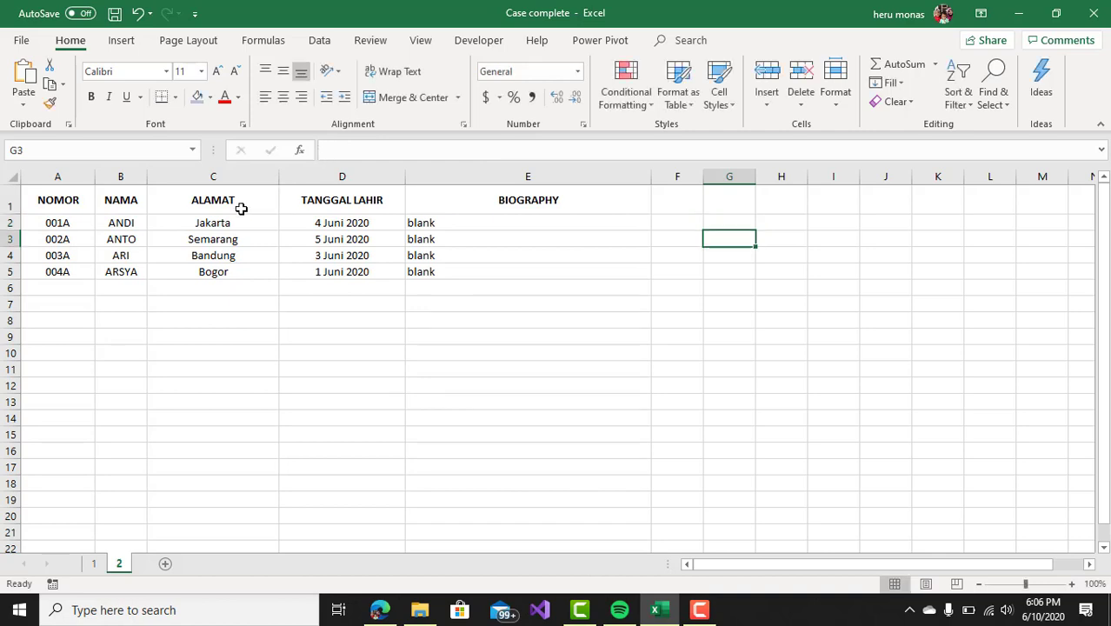
Start a new workbook-scoped defined name called NomorDinamis.
left_click(318, 47)
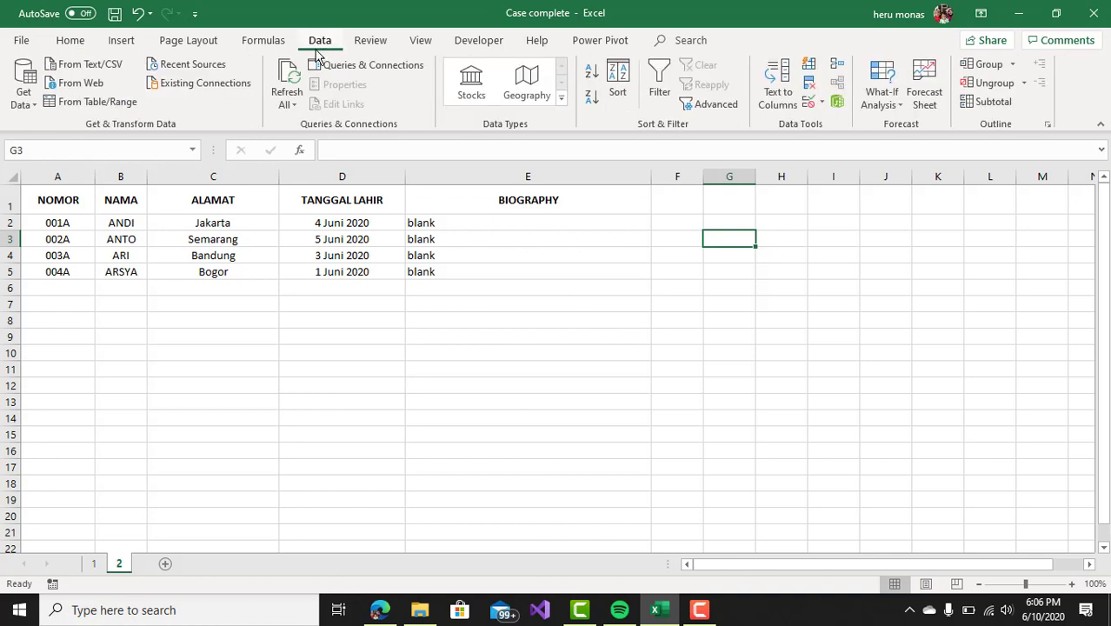
left_click(266, 47)
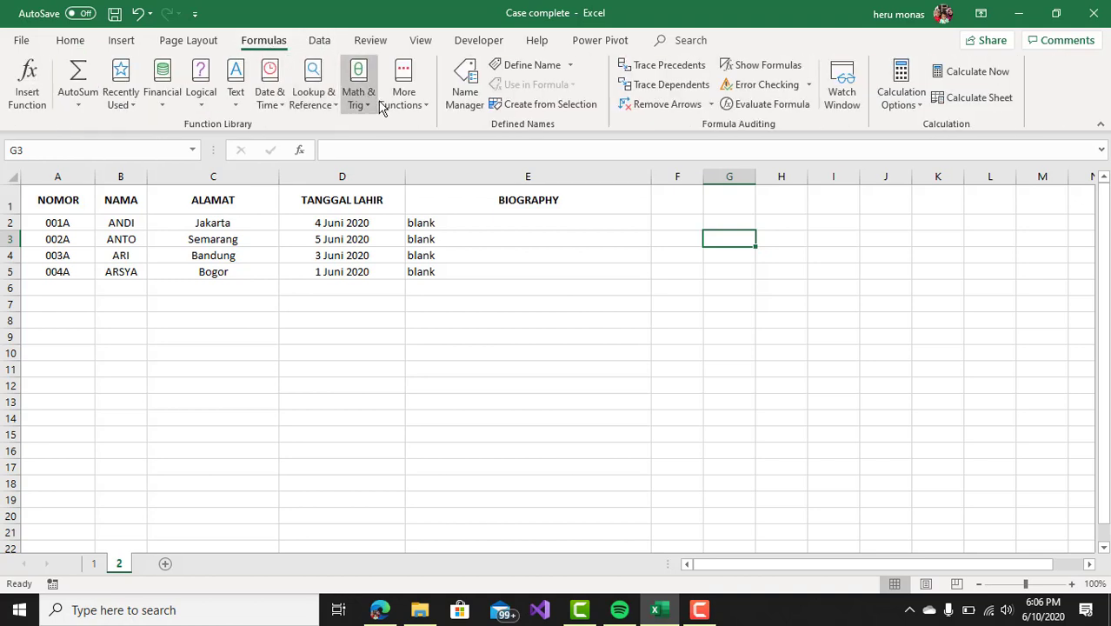
left_click(465, 95)
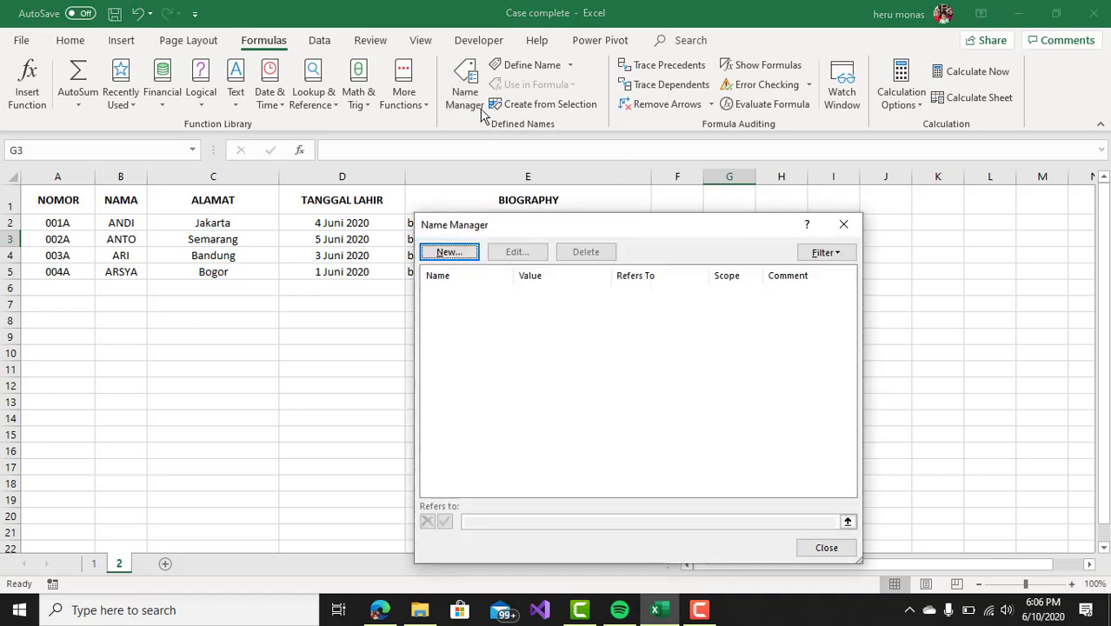
left_click(842, 225)
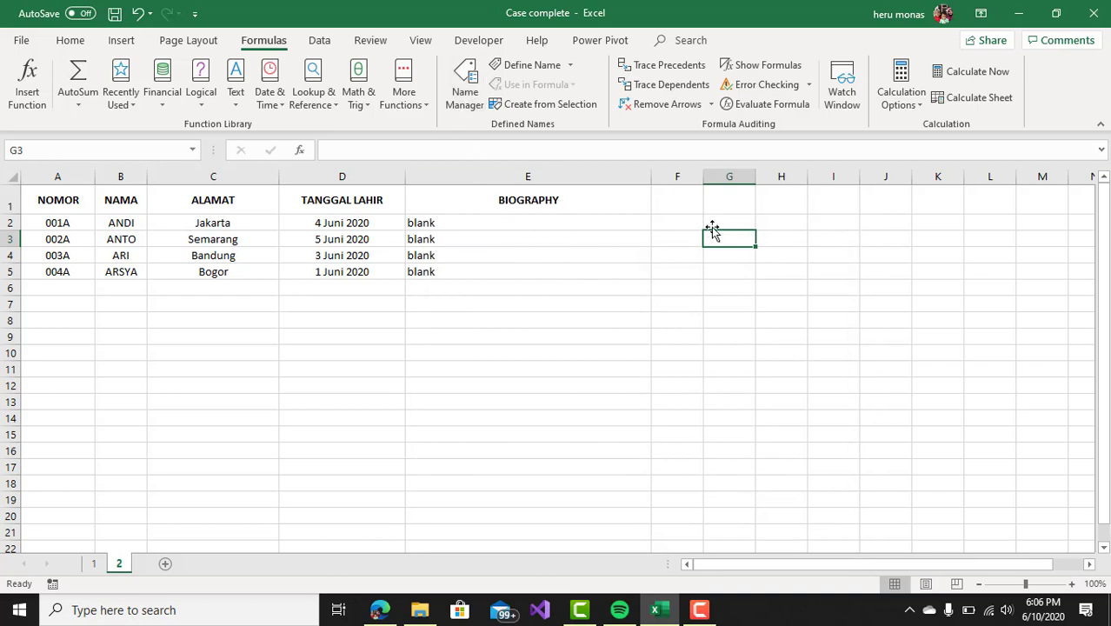
left_click(463, 109)
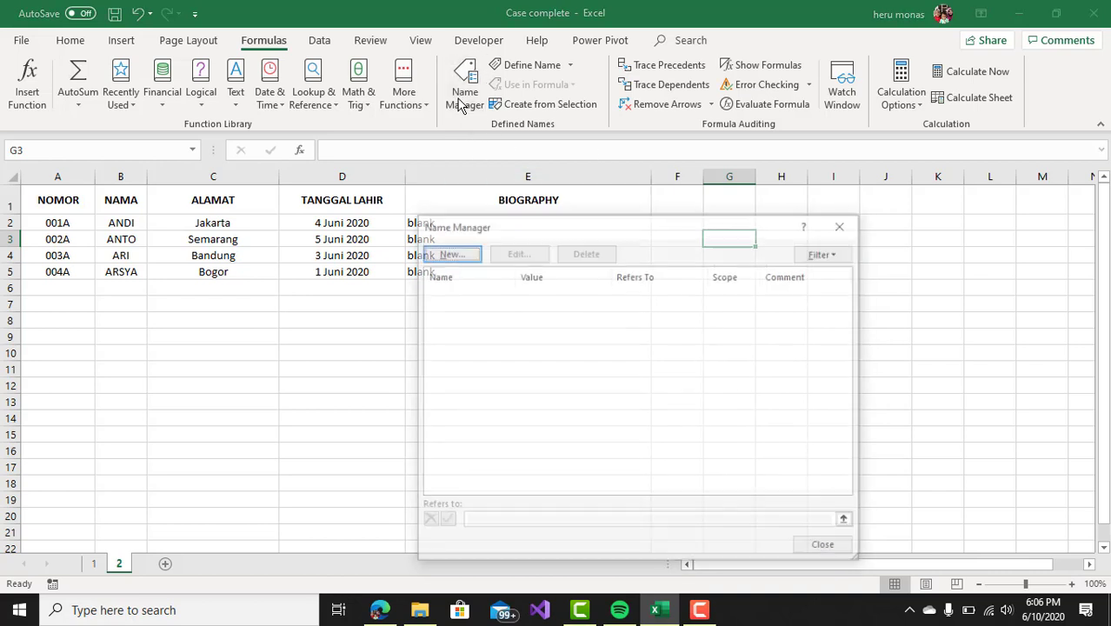
left_click(458, 254)
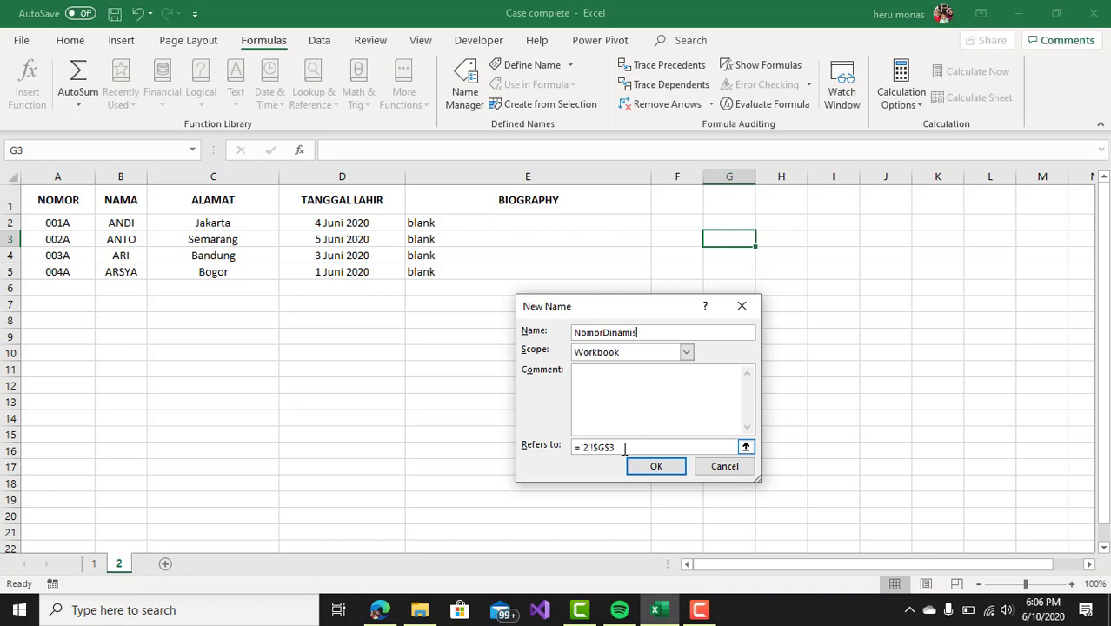
Make NomorDinamis refer to the copied formula =OFFSET($A$2,,,COUNTA($A$2:$A$5000)) and save the name.
left_click_drag(626, 448, 506, 449)
key("BackSpace")
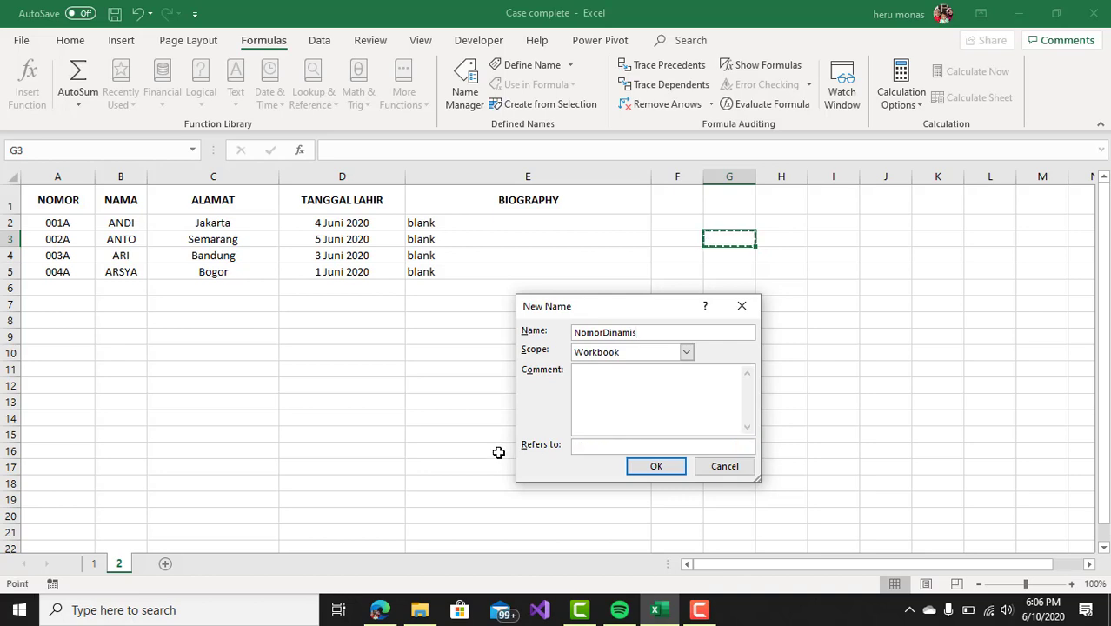
key("ctrl+z")
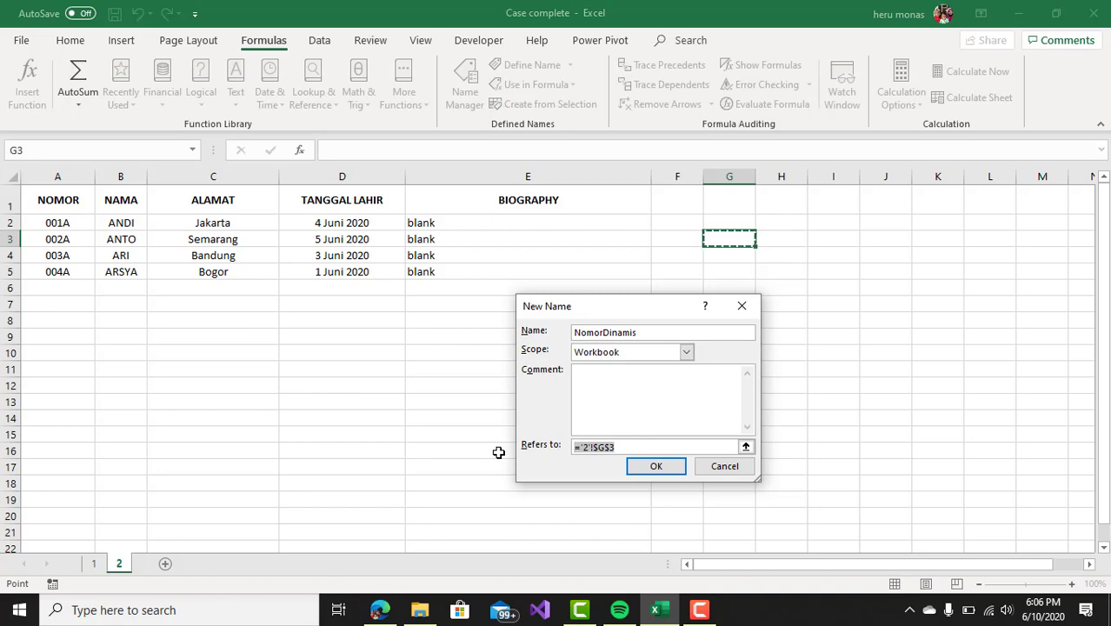
key("ctrl+v")
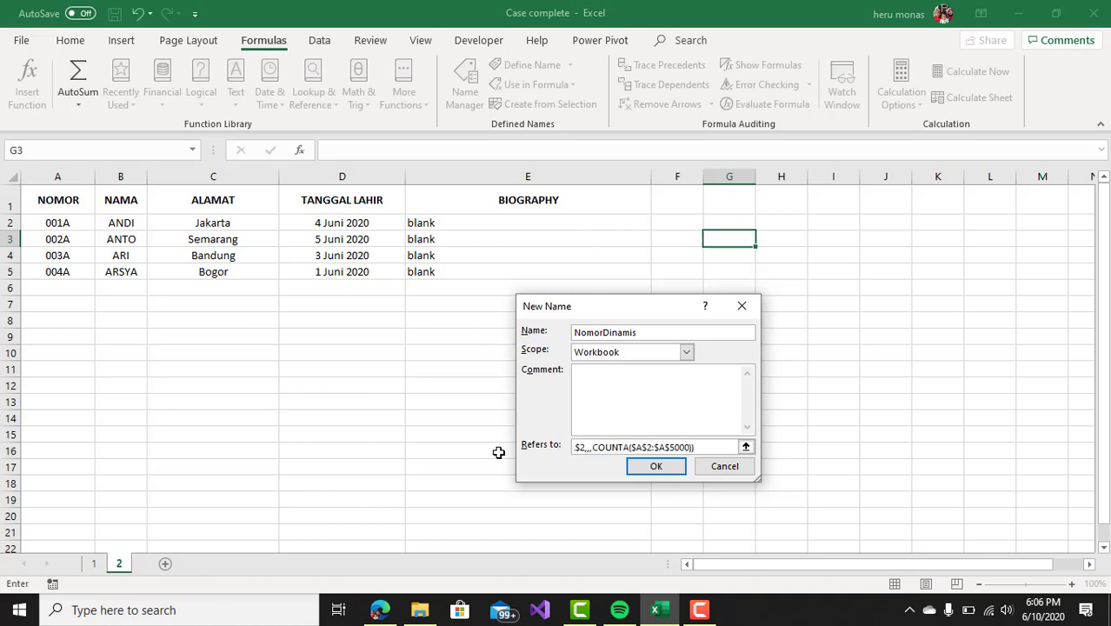
left_click(656, 468)
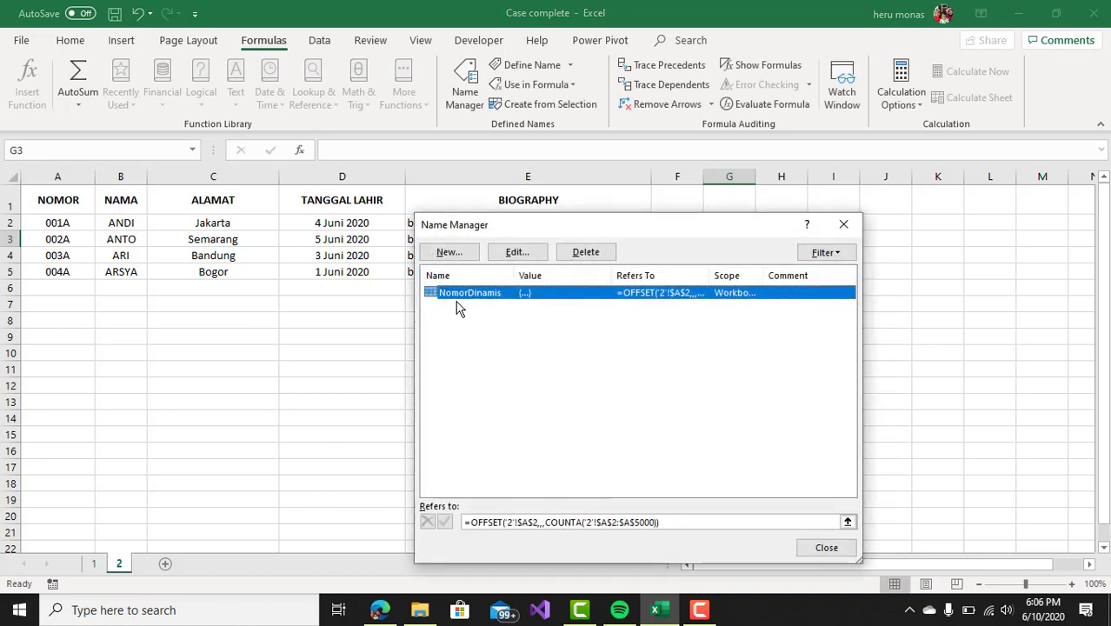
left_click(826, 549)
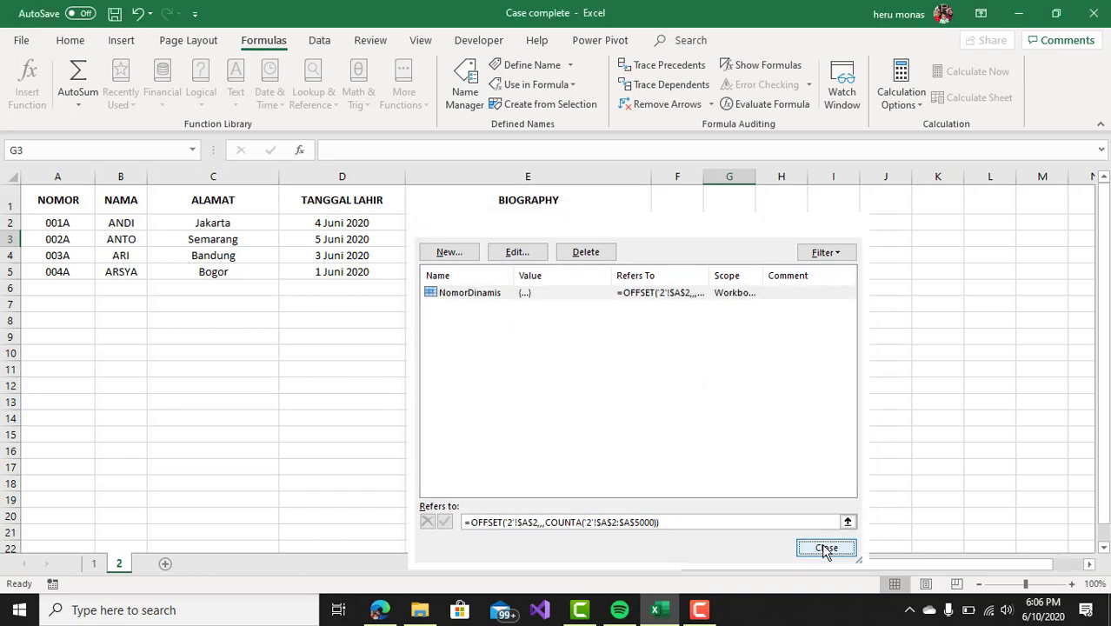
Start data validation for the Nomor cell F3 on sheet 1 and allow a List.
left_click(273, 320)
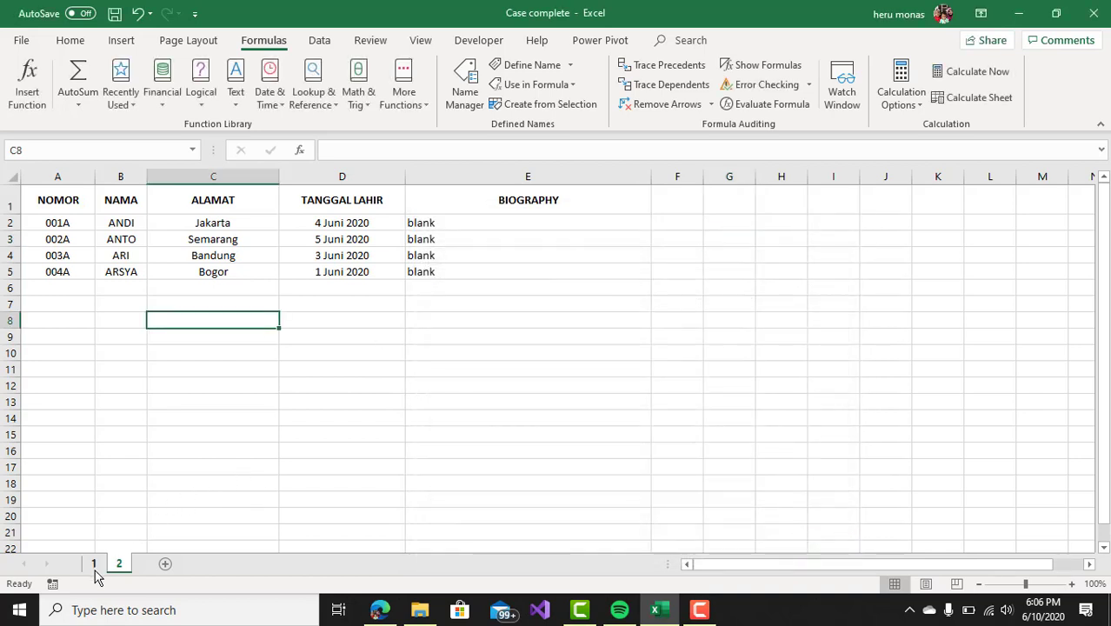
left_click(94, 564)
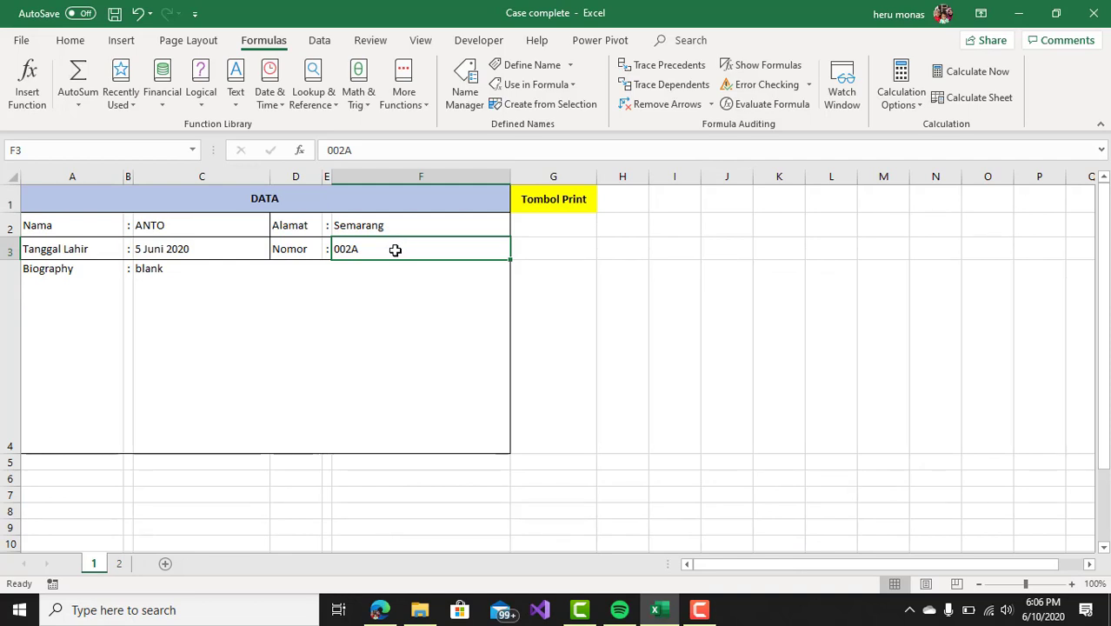
left_click(388, 309)
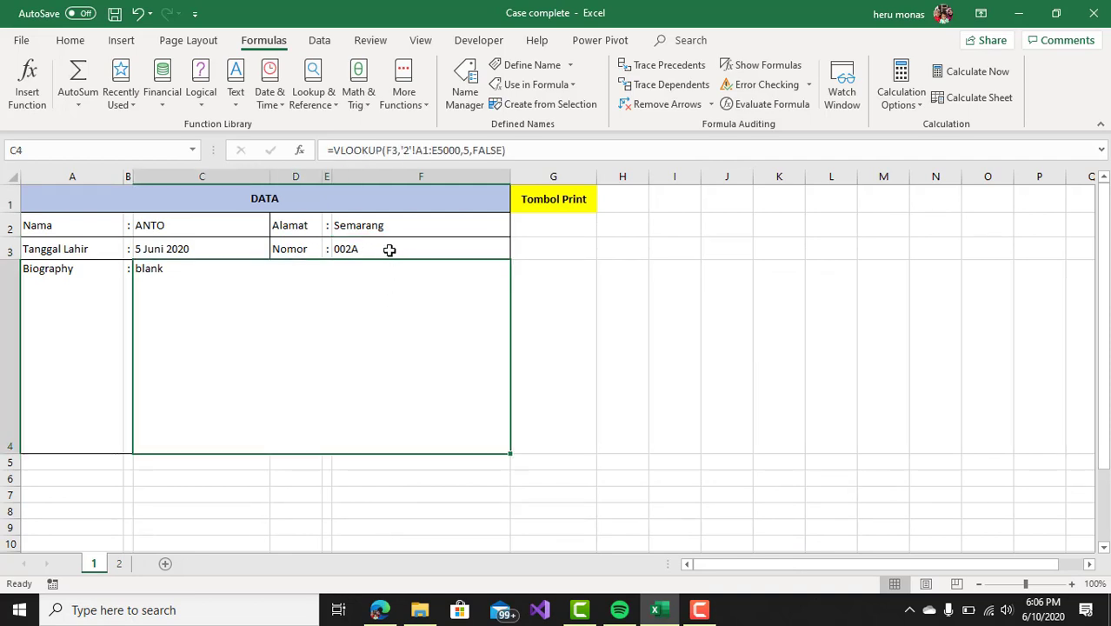
left_click(389, 250)
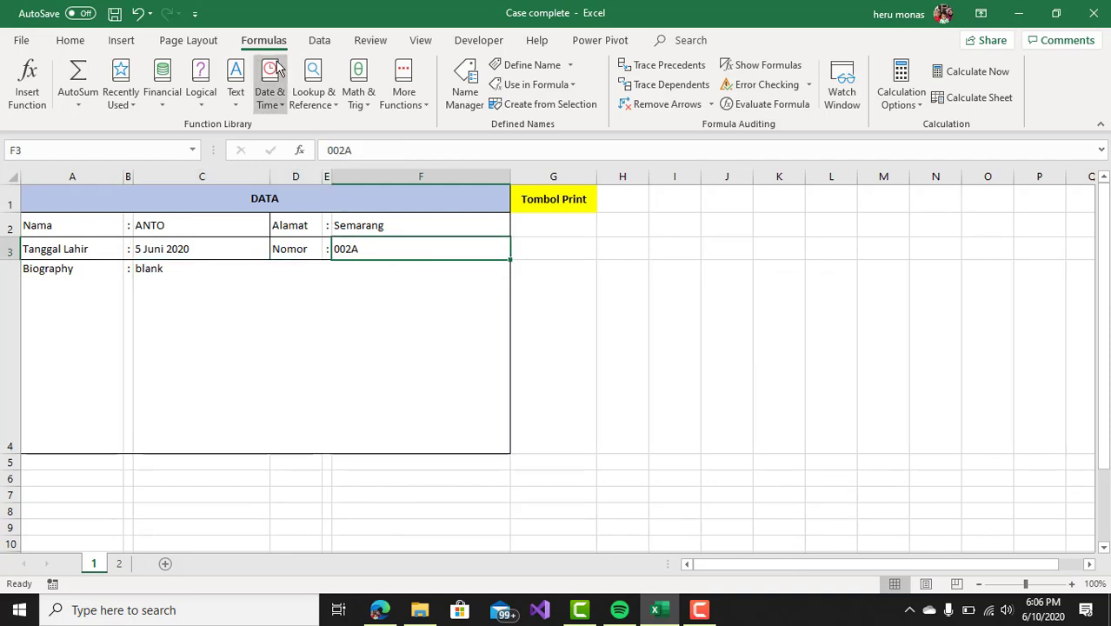
left_click(319, 42)
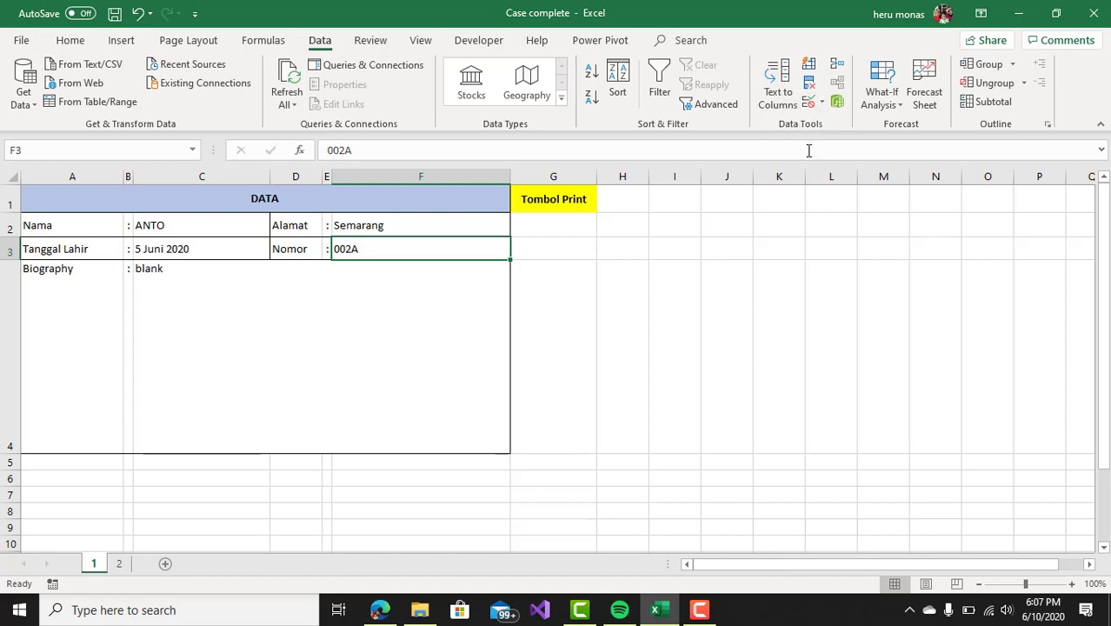
left_click(823, 104)
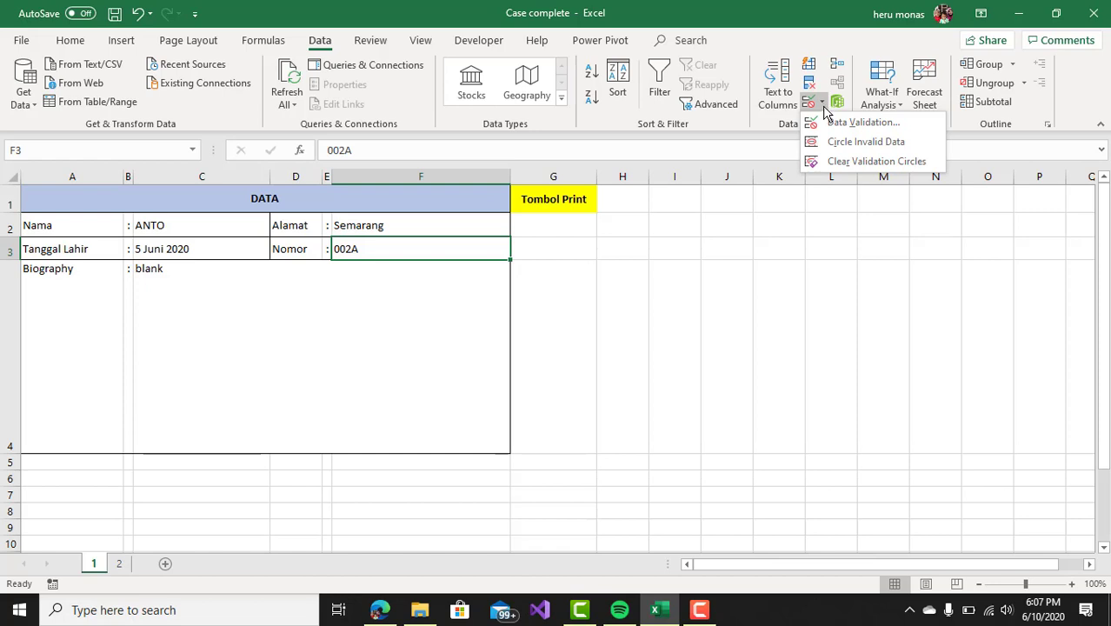
left_click(848, 125)
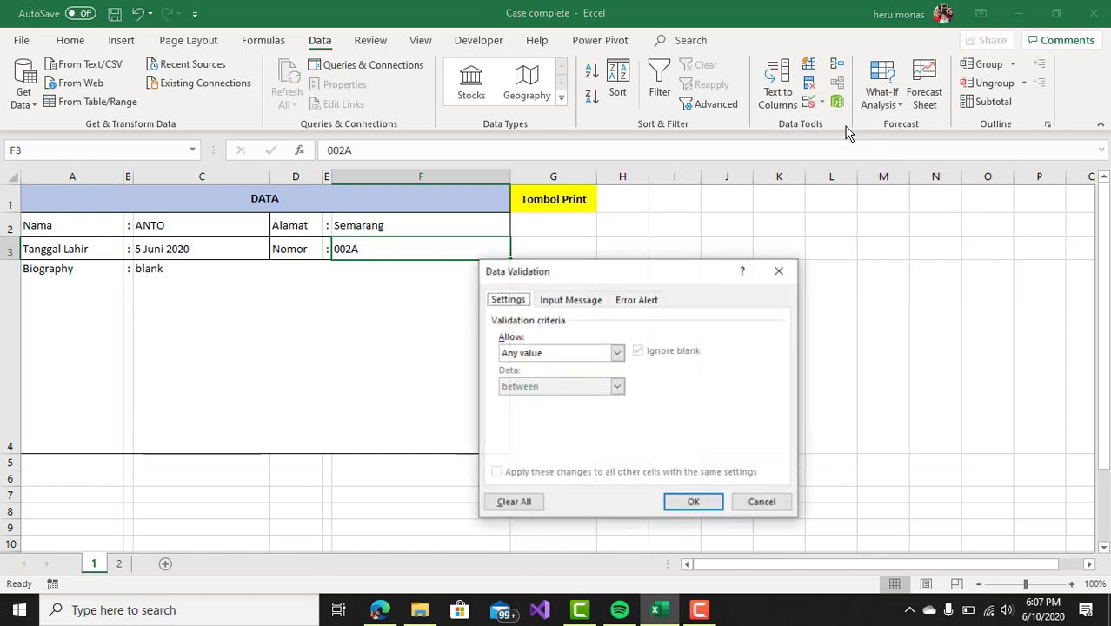
left_click(617, 352)
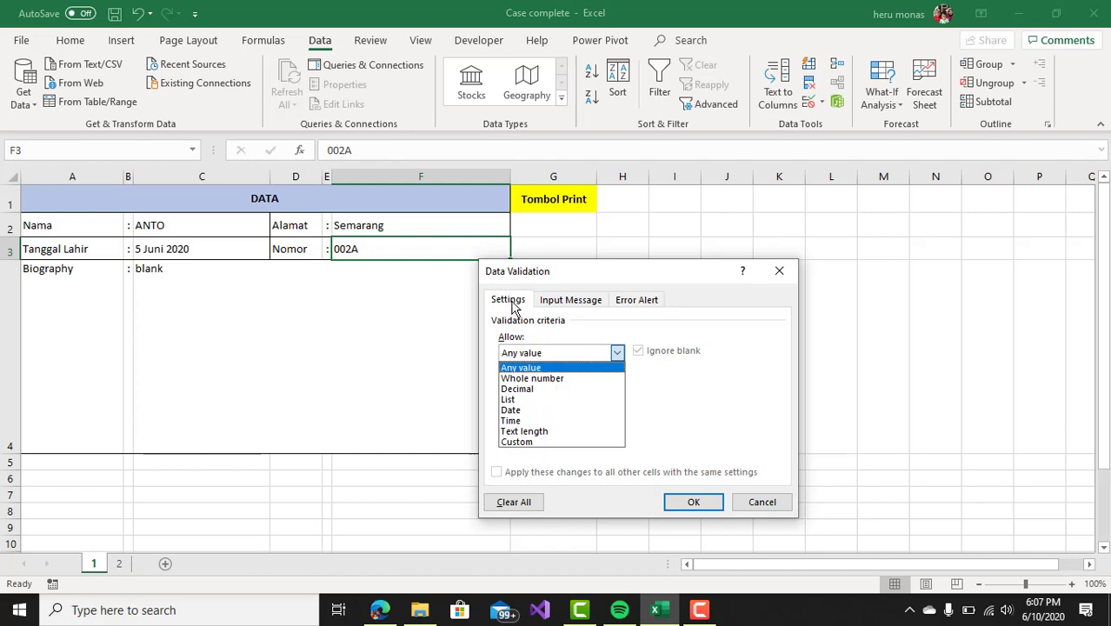
left_click(516, 399)
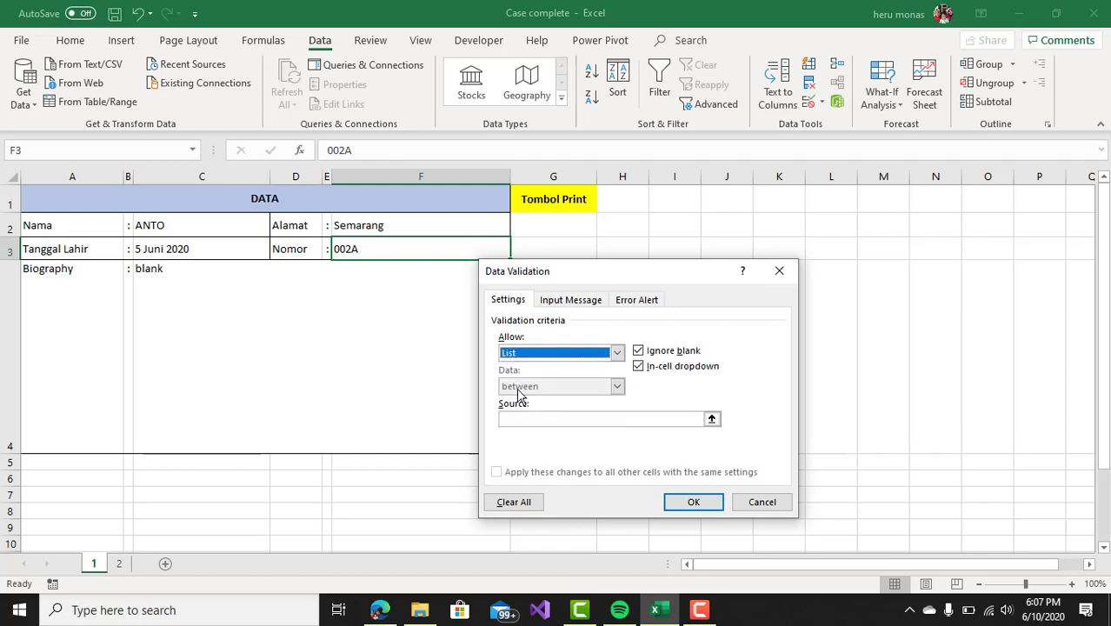
Use the defined name NomorDinamis as the source of the validation list and apply it.
left_click(548, 421)
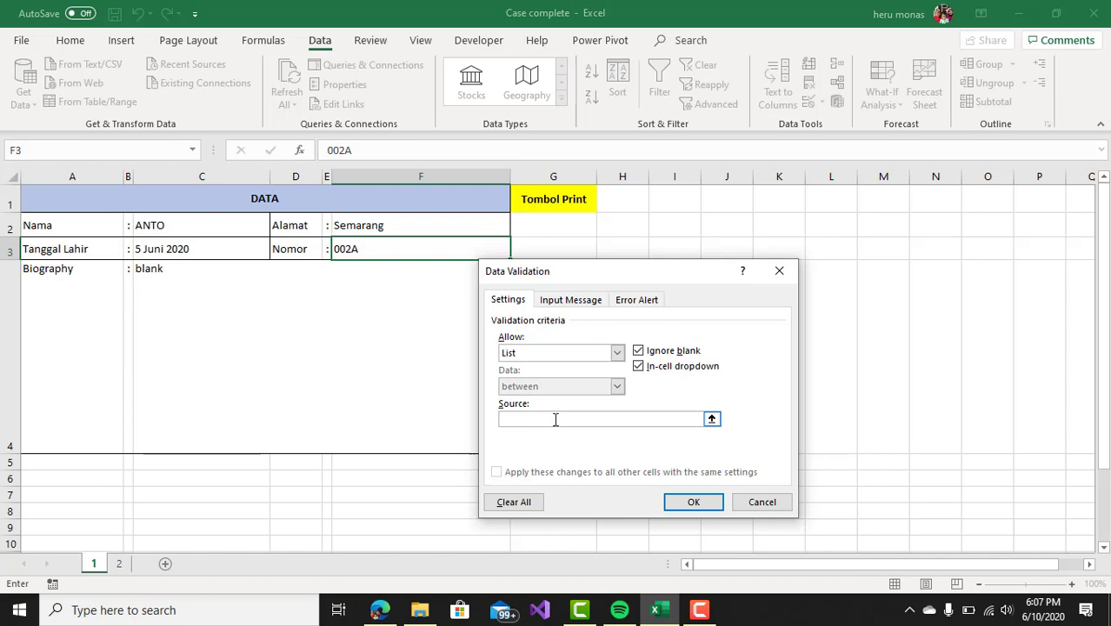
key("F3")
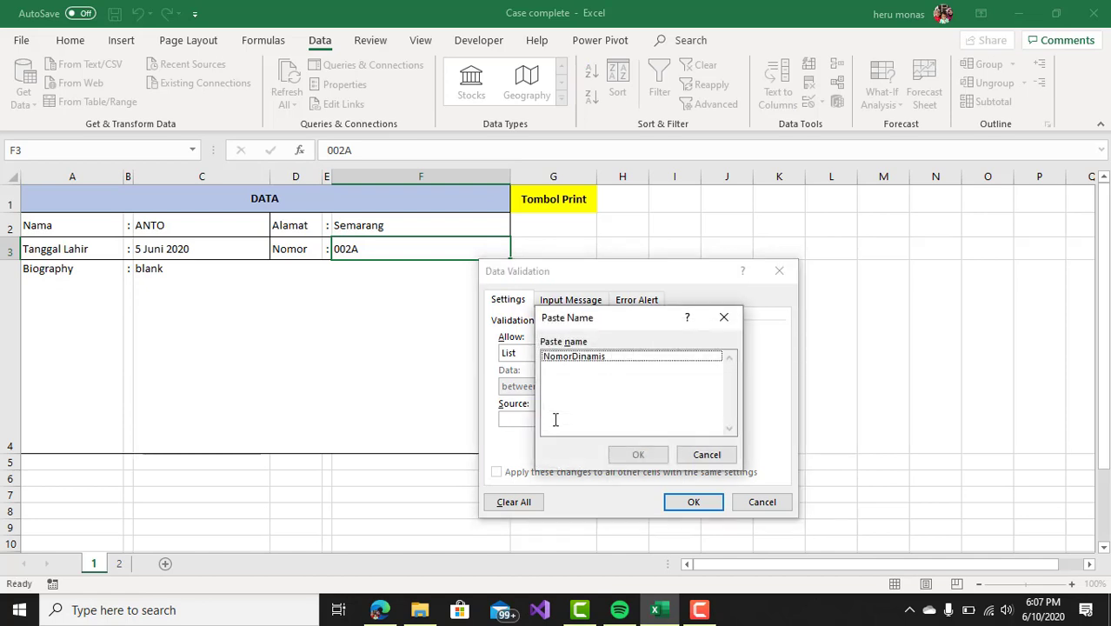
left_click_drag(657, 322, 894, 273)
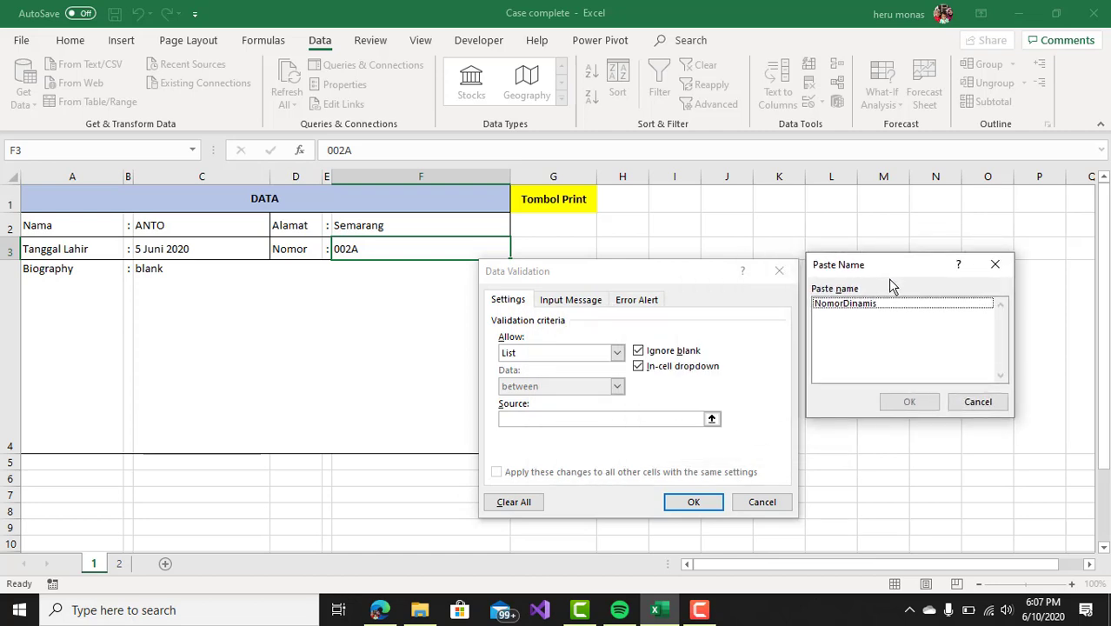
left_click(874, 304)
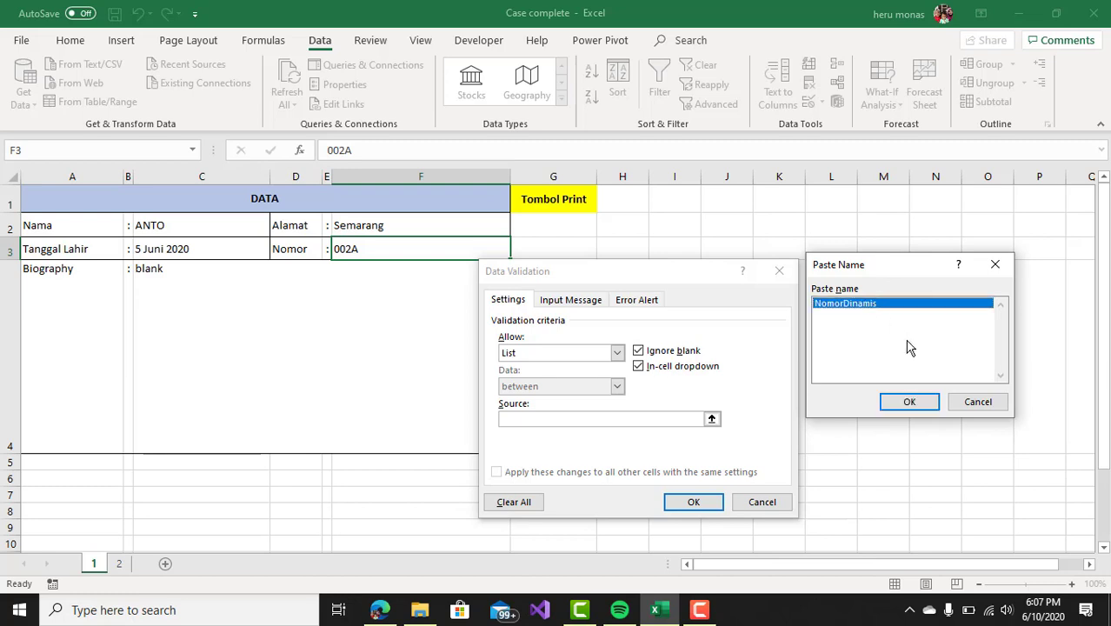
left_click(910, 402)
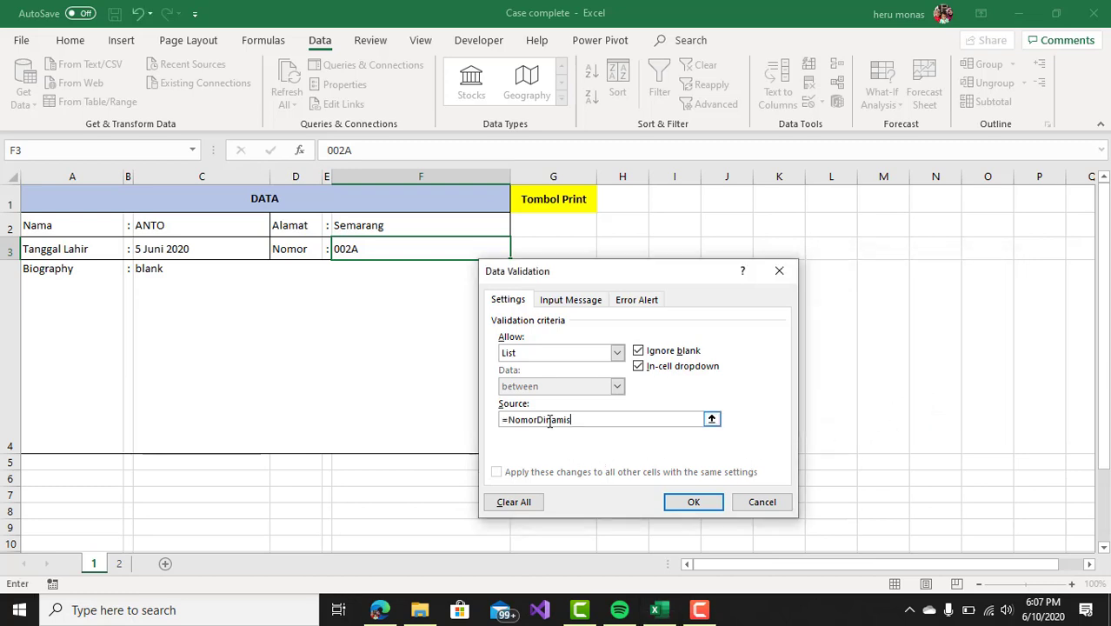
left_click(694, 503)
Test the Nomor dropdown in F3 by choosing 002A and then 001A.
left_click(556, 349)
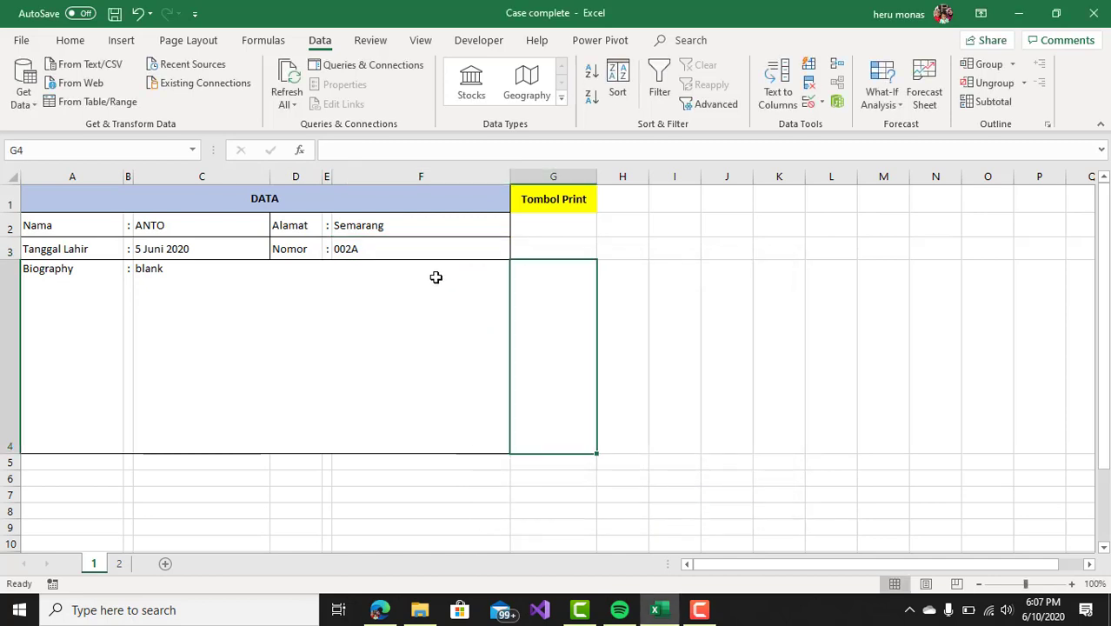
left_click(429, 251)
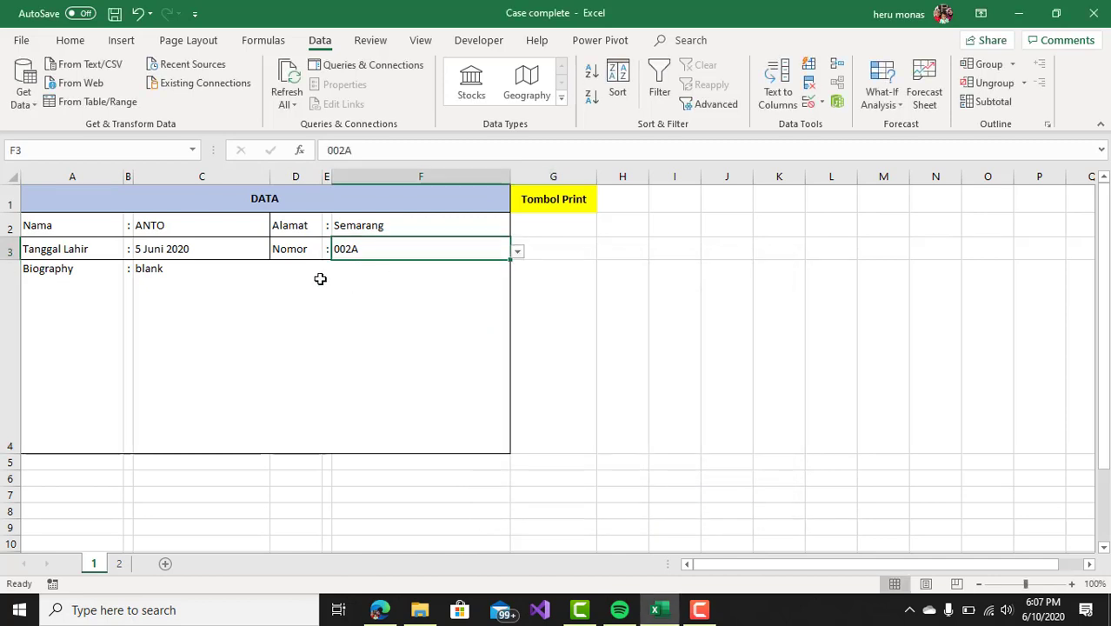
left_click(518, 252)
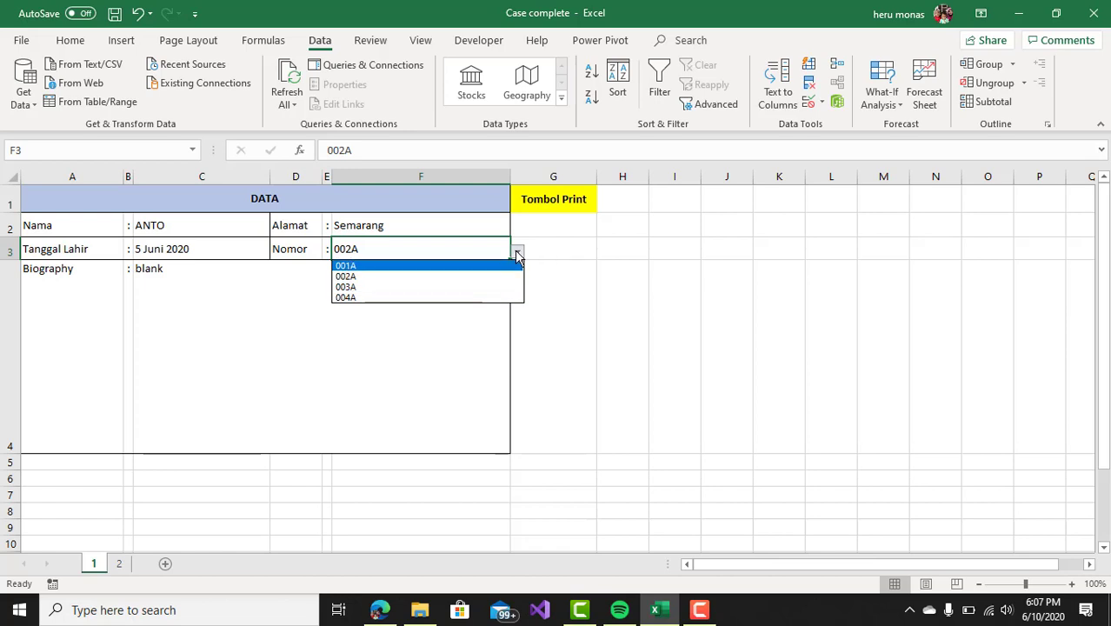
left_click(447, 280)
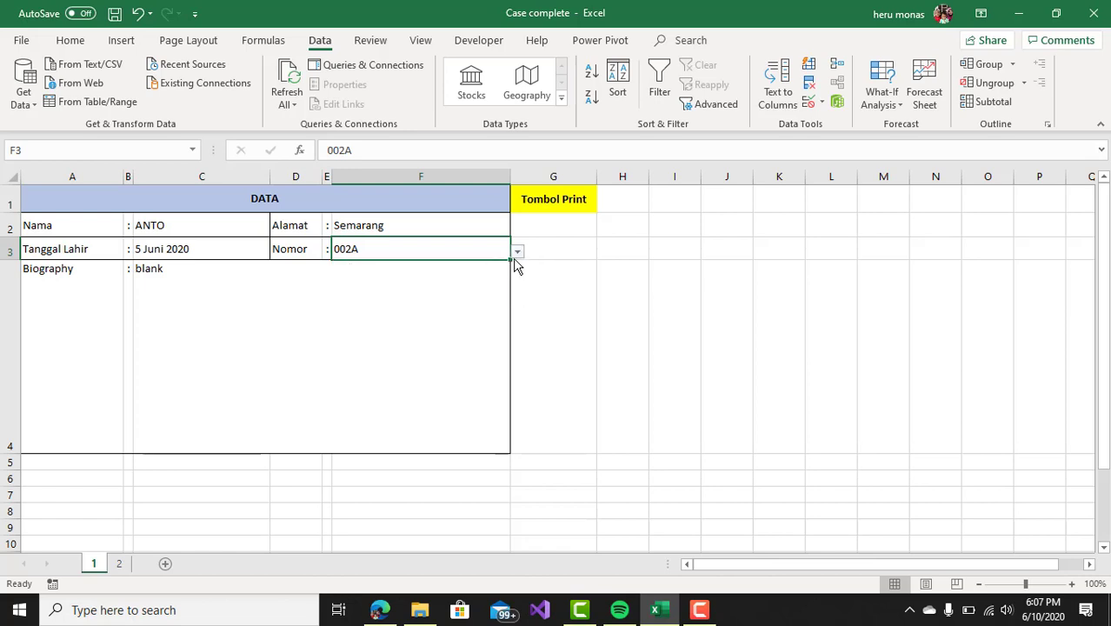
left_click(518, 254)
left_click(467, 265)
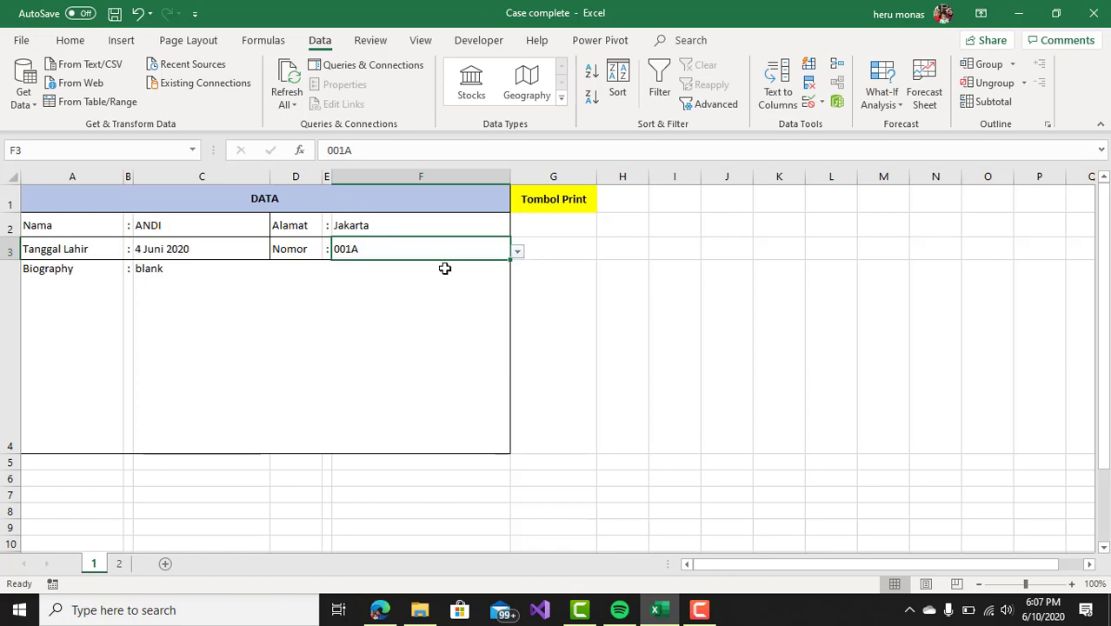
Test the Nomor dropdown in F3 further by choosing 003A and then 004A.
left_click(517, 254)
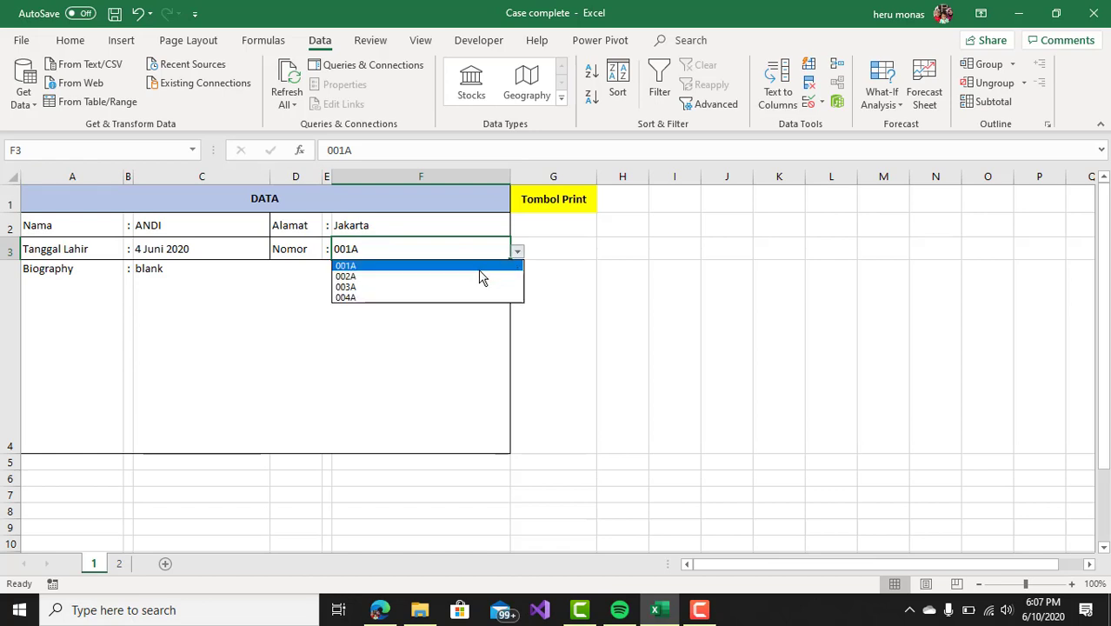
left_click(464, 288)
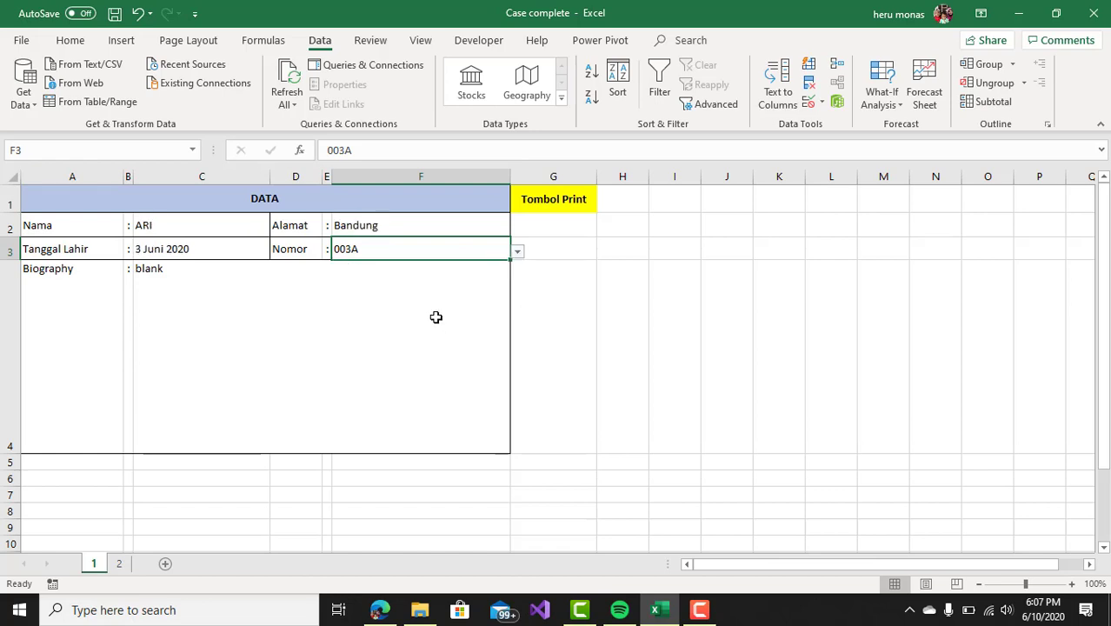
left_click(518, 252)
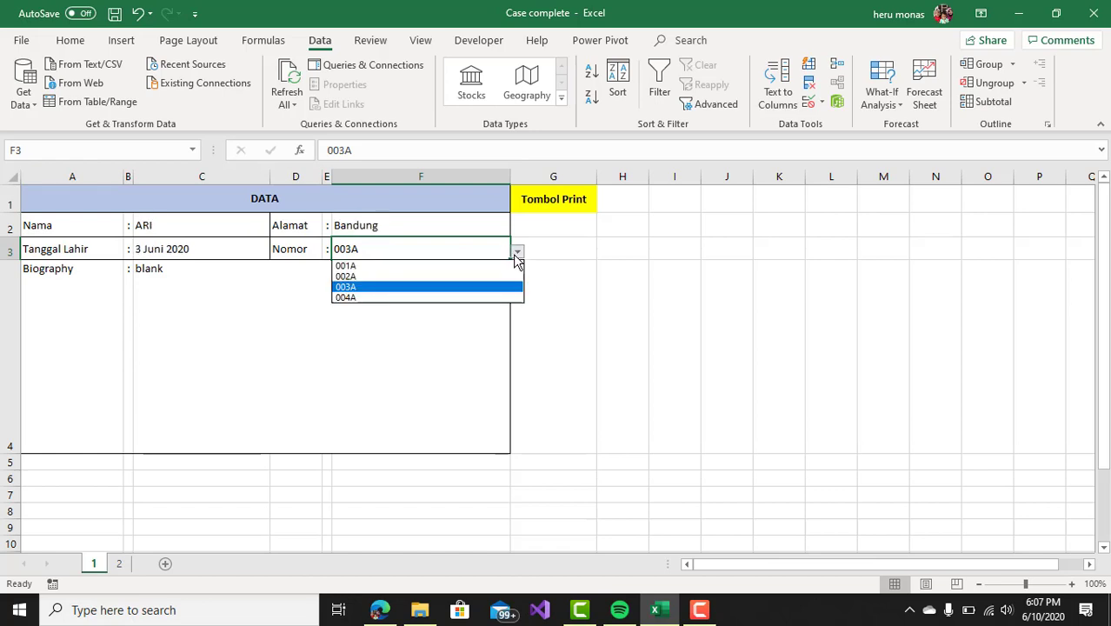
left_click(478, 297)
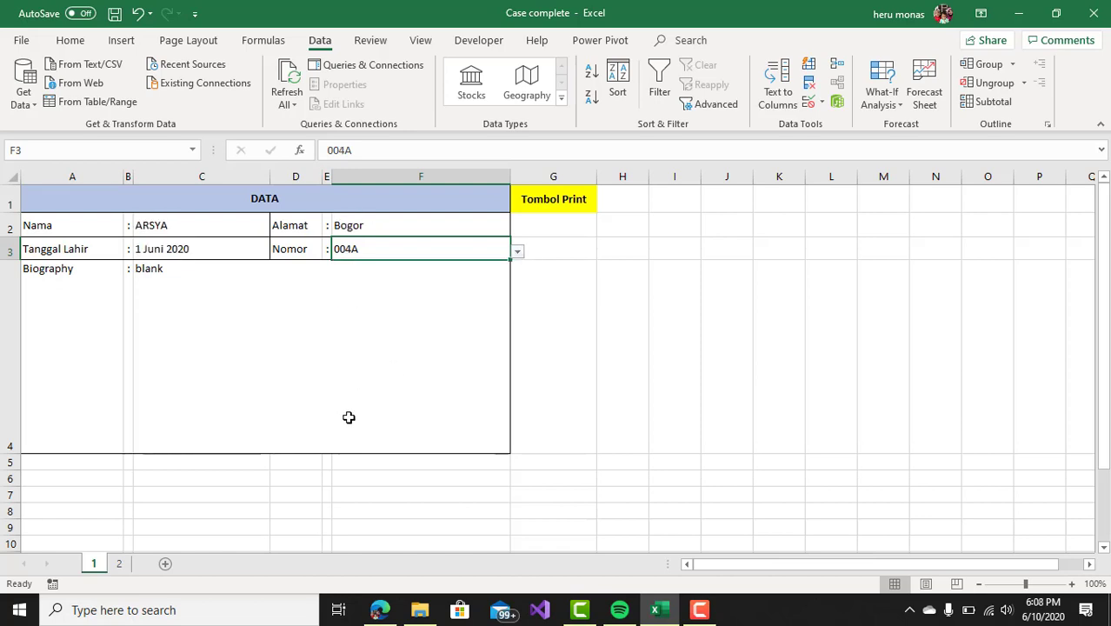
Add a new Nomor 005A in A6 on sheet 2 by filling down from the cells above and editing the copied value.
left_click(120, 564)
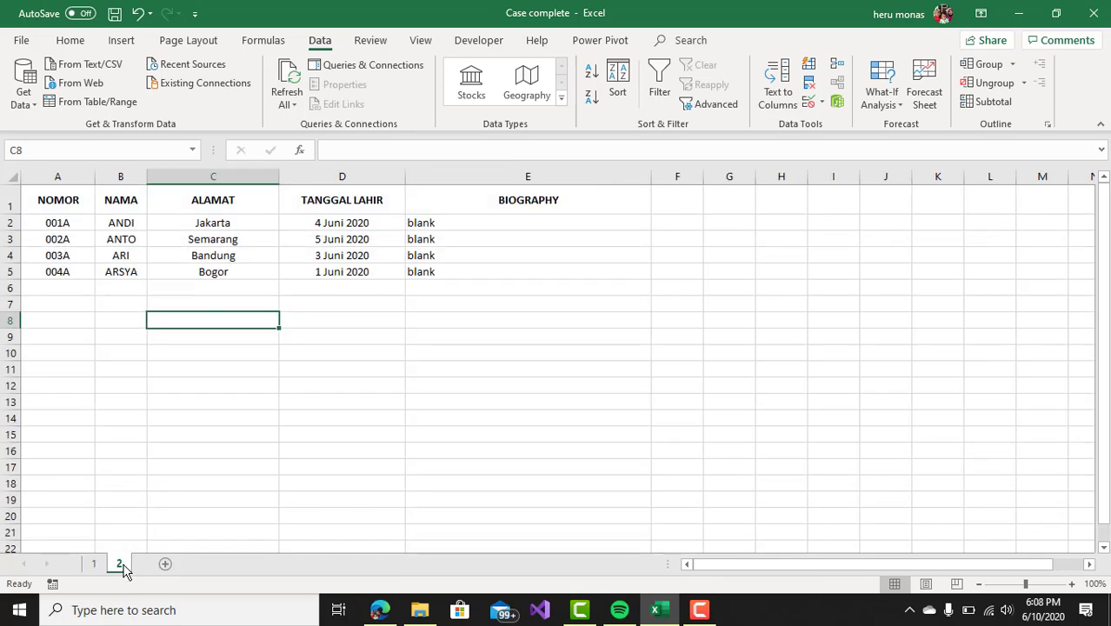
left_click(245, 416)
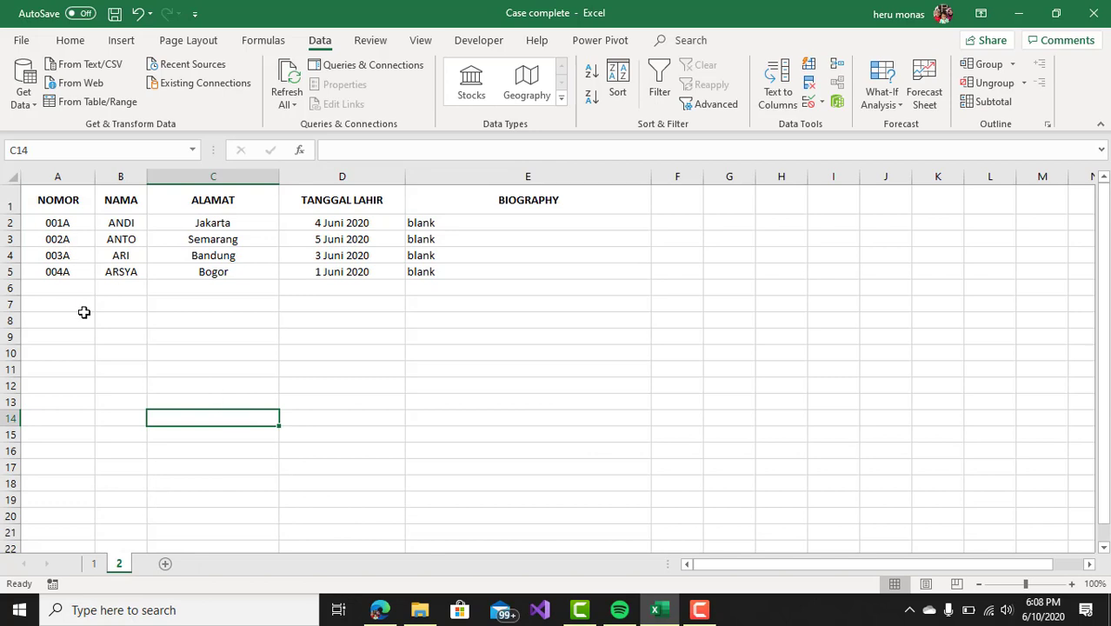
left_click(73, 258)
left_click_drag(75, 261, 104, 306)
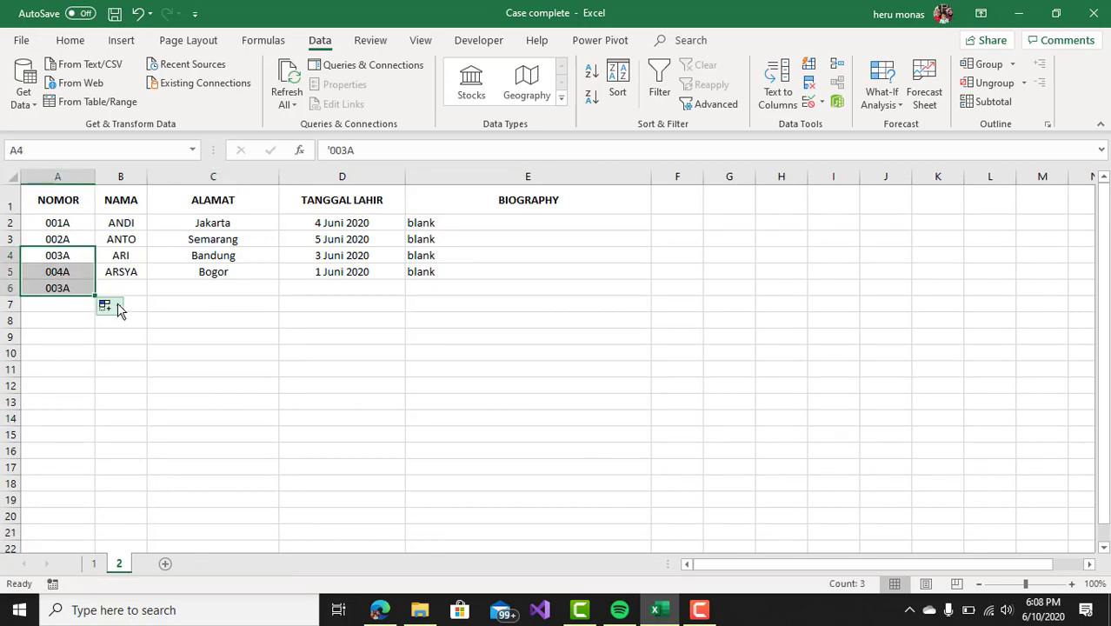
left_click(66, 288)
double_click(62, 289)
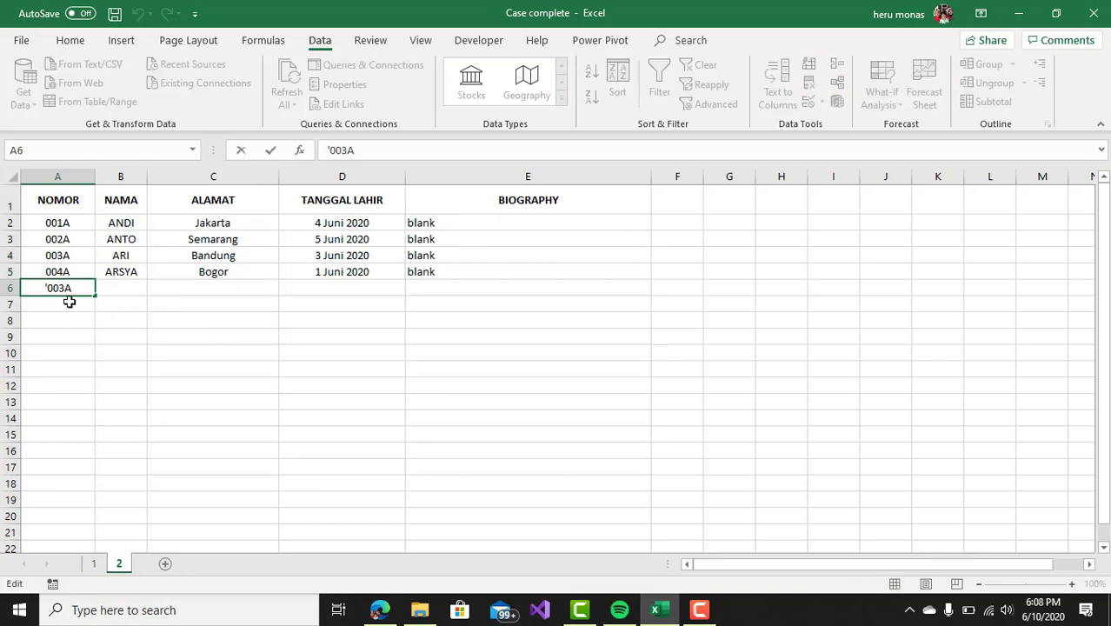
key("BackSpace")
type("5")
key("Return")
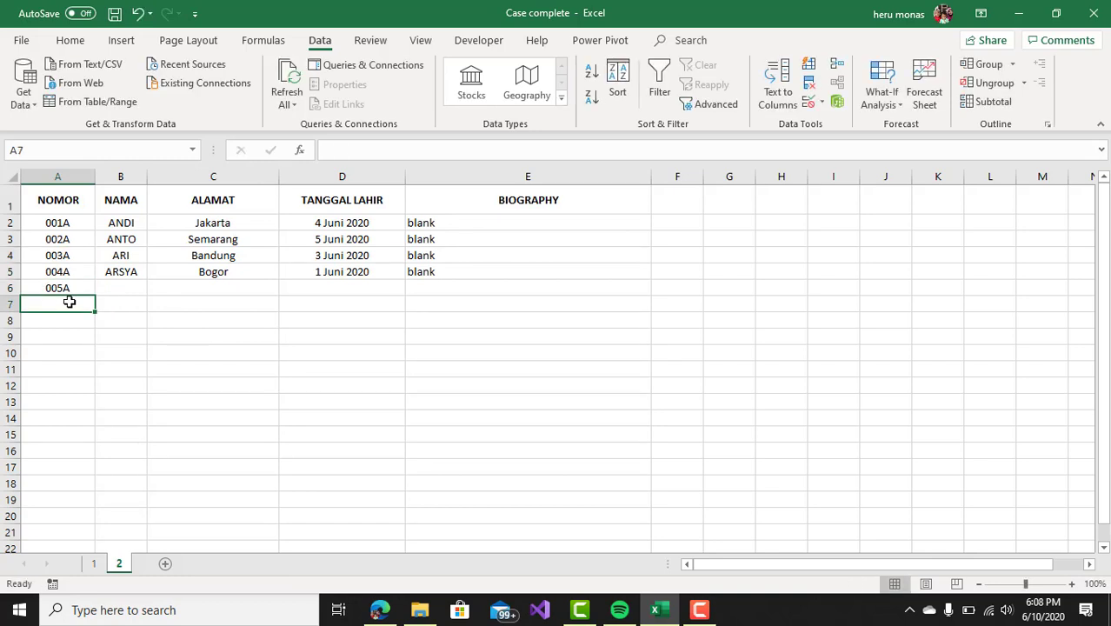
Enter a person's first name as the Nama in B6 and Indonesia as the Alamat in C6 for record 005A.
left_click(114, 291)
type("heru")
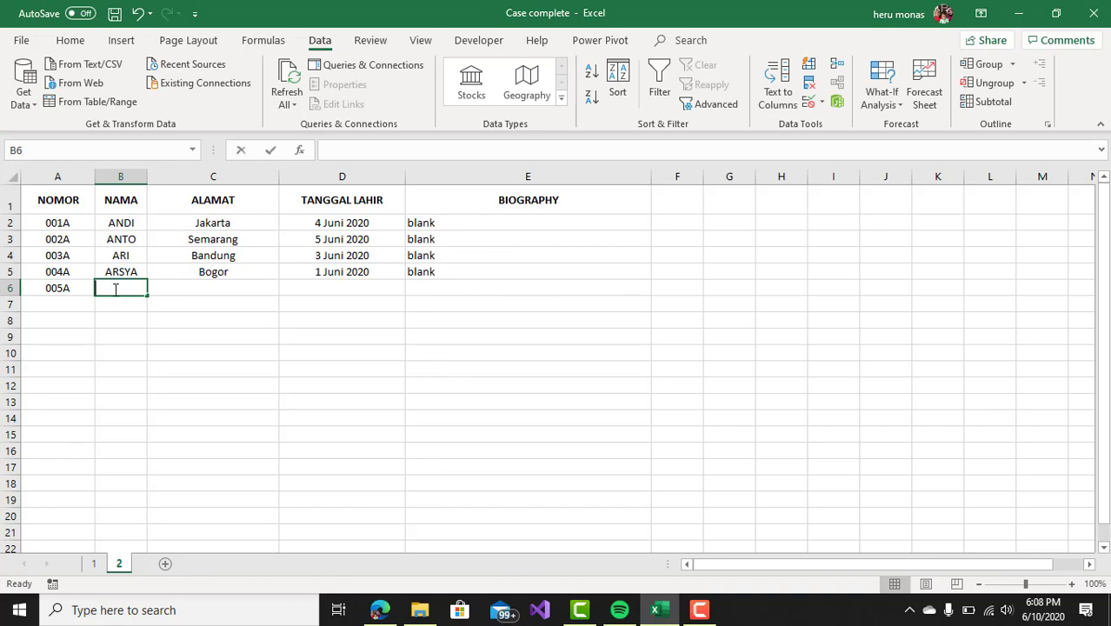
left_click(198, 288)
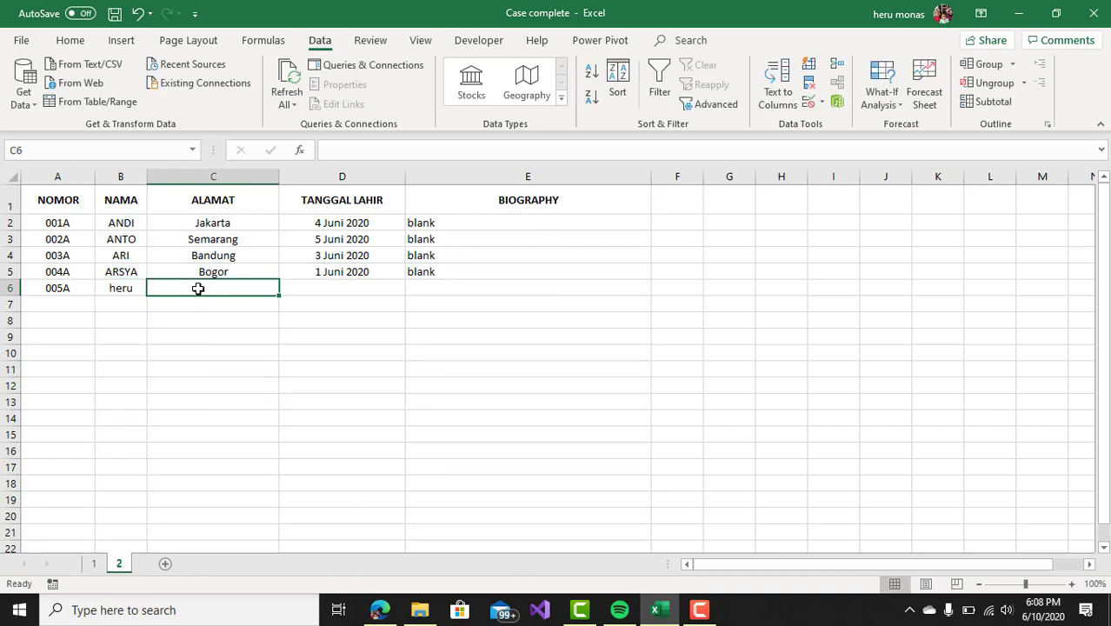
type("Ino")
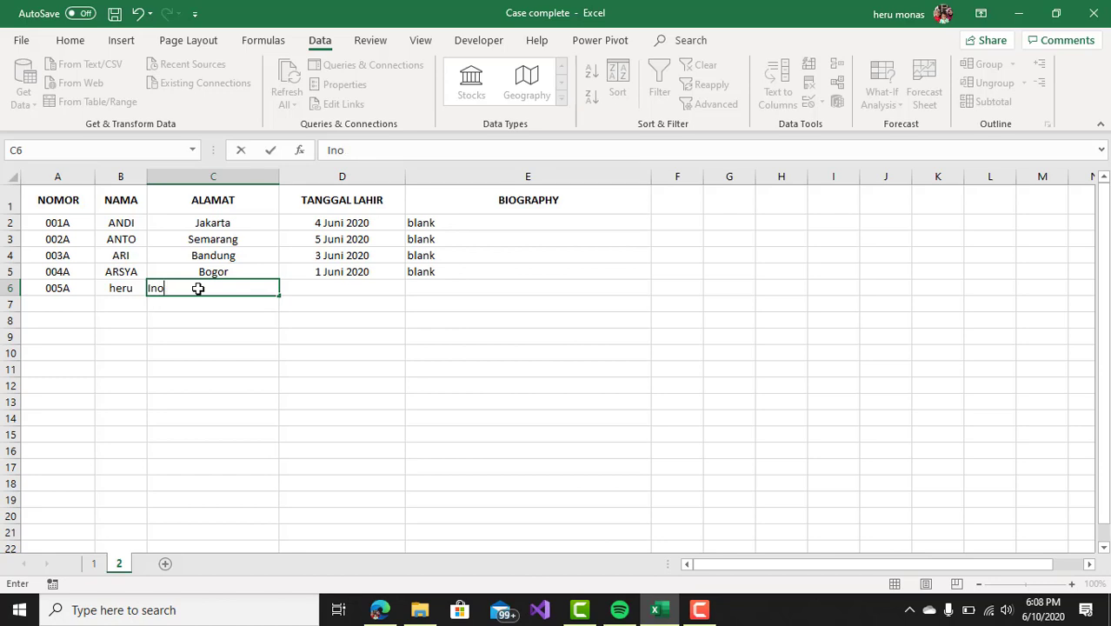
type("done")
type("sia")
Copy the Tanggal Lahir and Biography from row 5 down into D6 and E6.
left_click(332, 285)
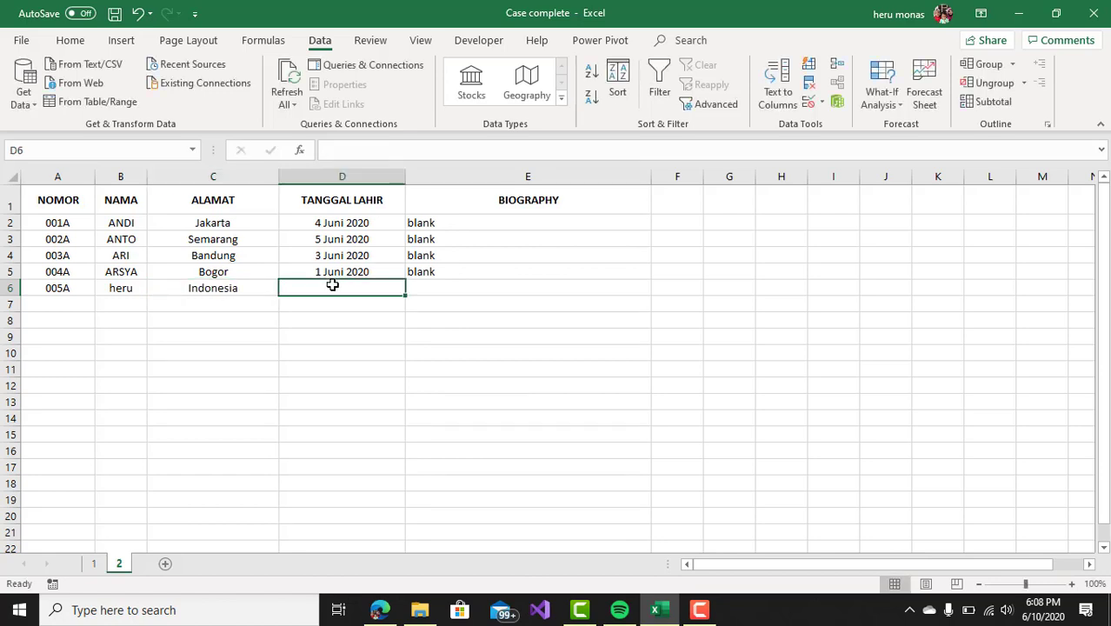
key("ctrl+d")
left_click(427, 288)
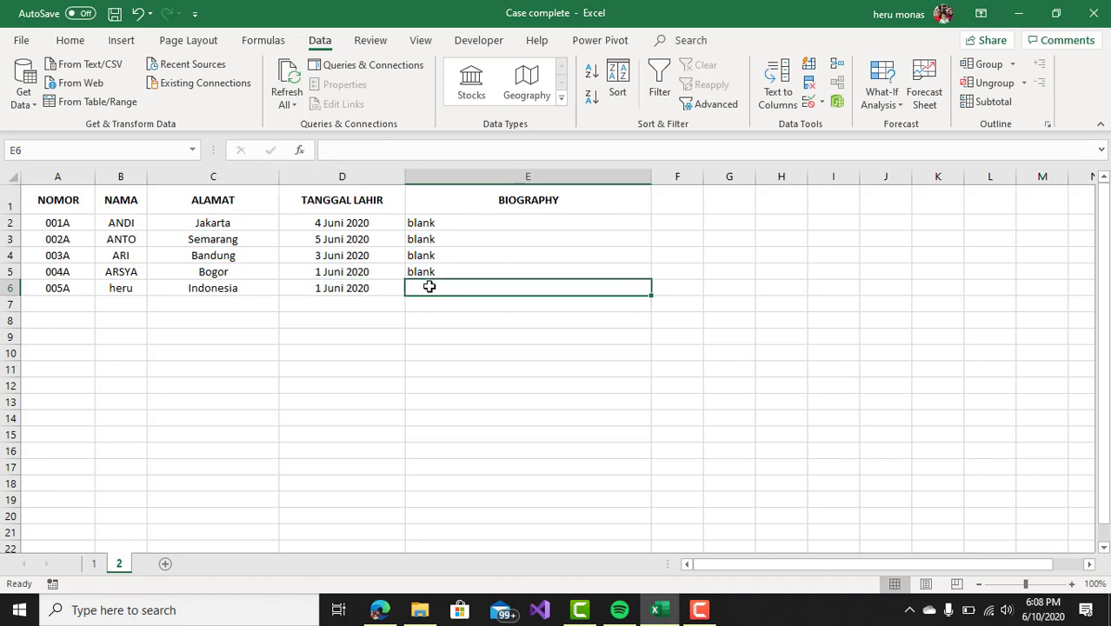
key("ctrl+d")
left_click(438, 342)
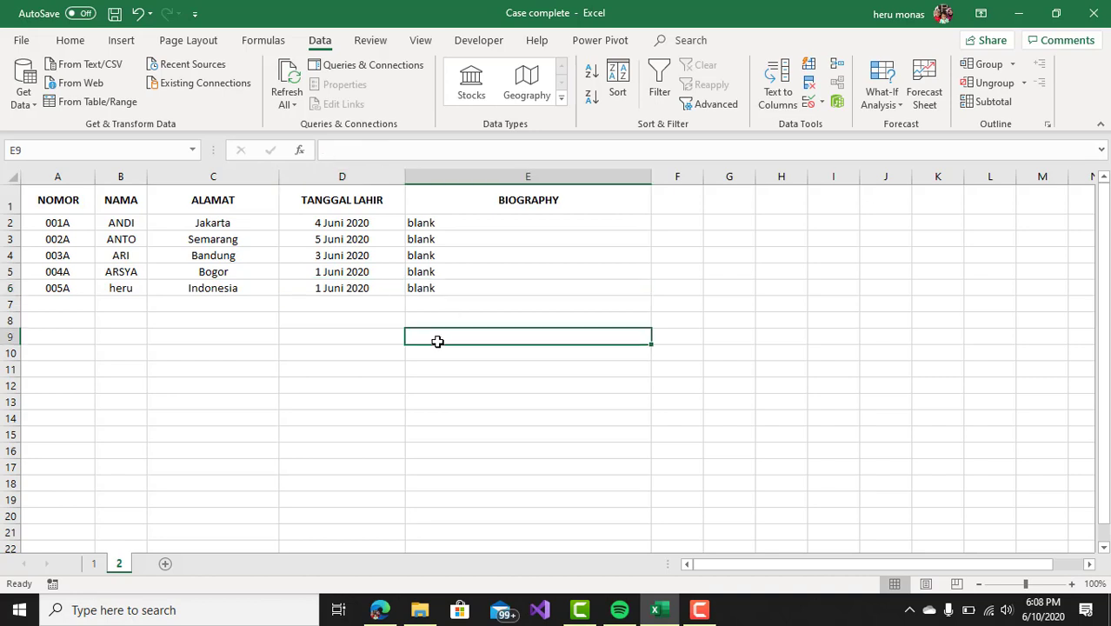
left_click(68, 223)
left_click_drag(68, 223, 64, 291)
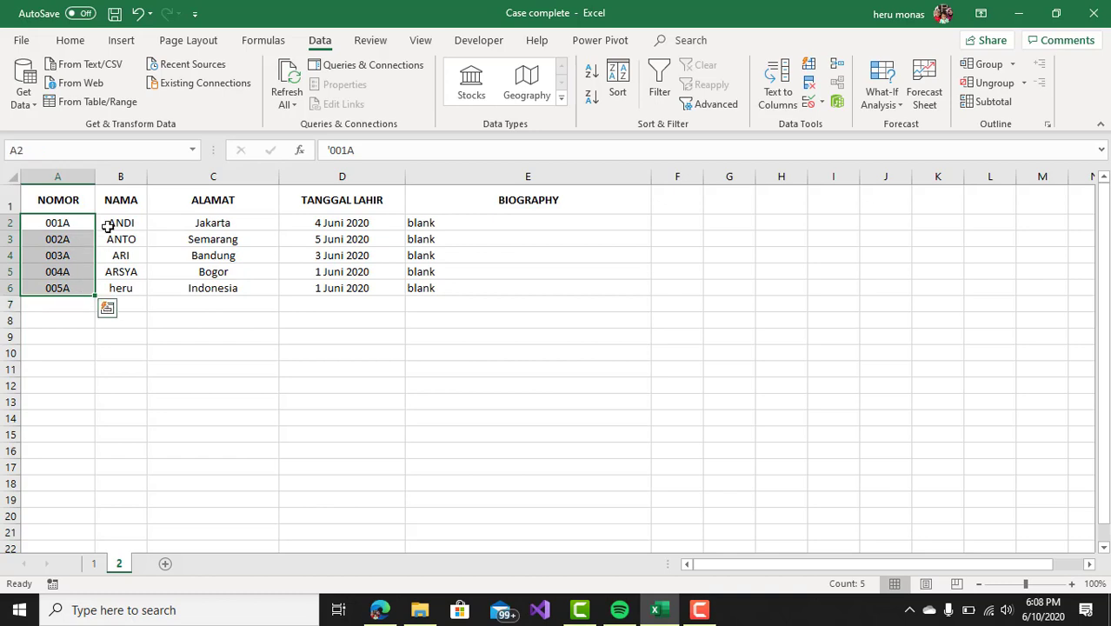
left_click_drag(109, 223, 112, 290)
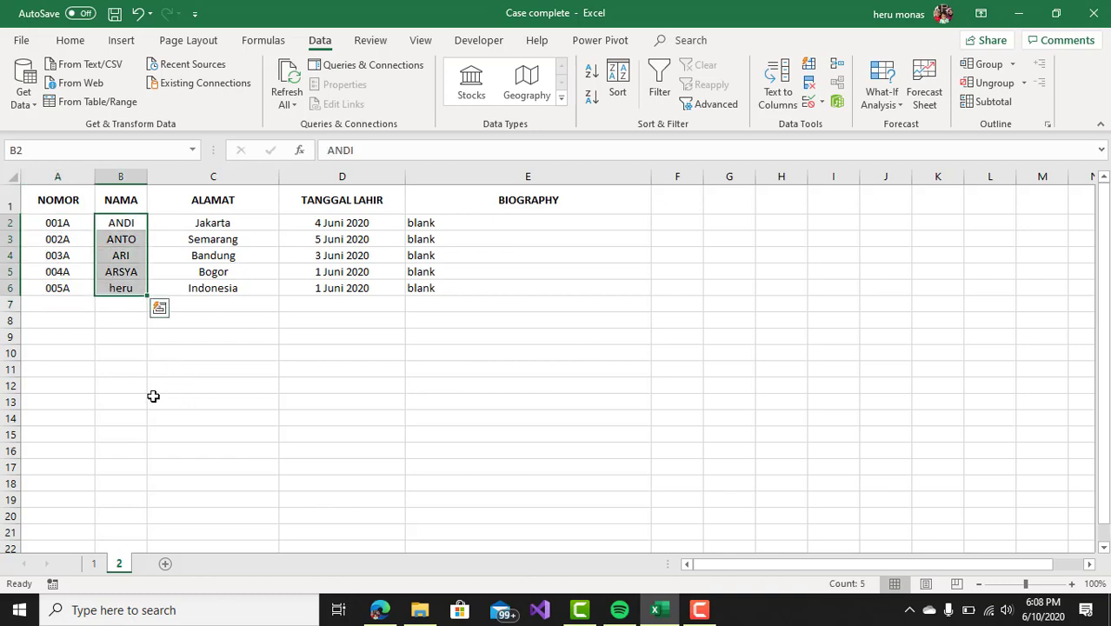
Choose the new Nomor 005A from the F3 dropdown on sheet 1 to retrieve its record.
left_click(96, 566)
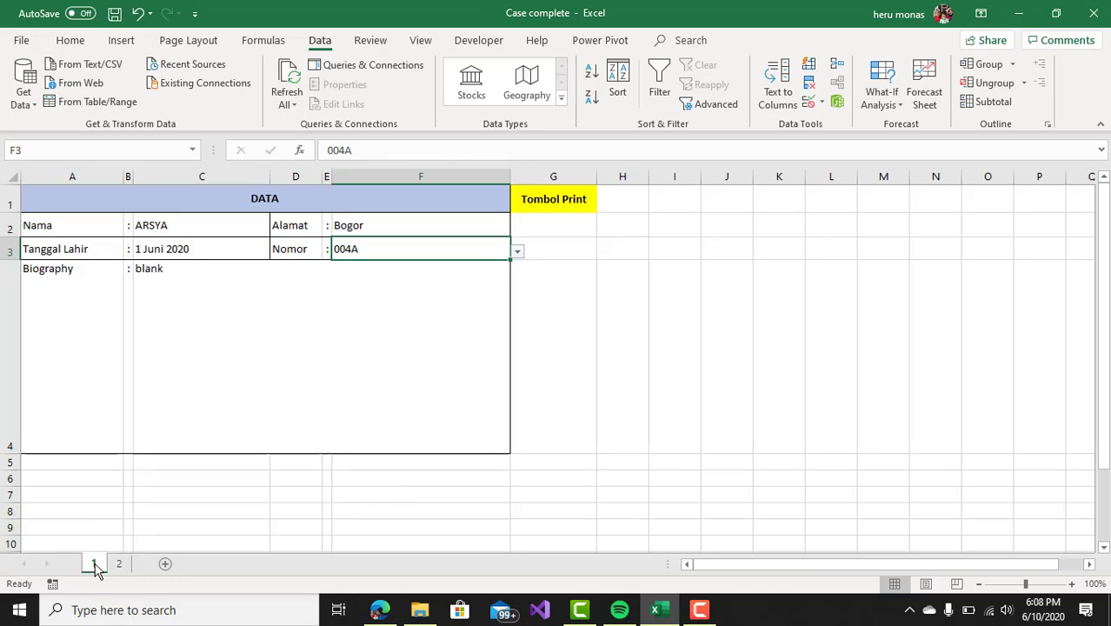
left_click(516, 252)
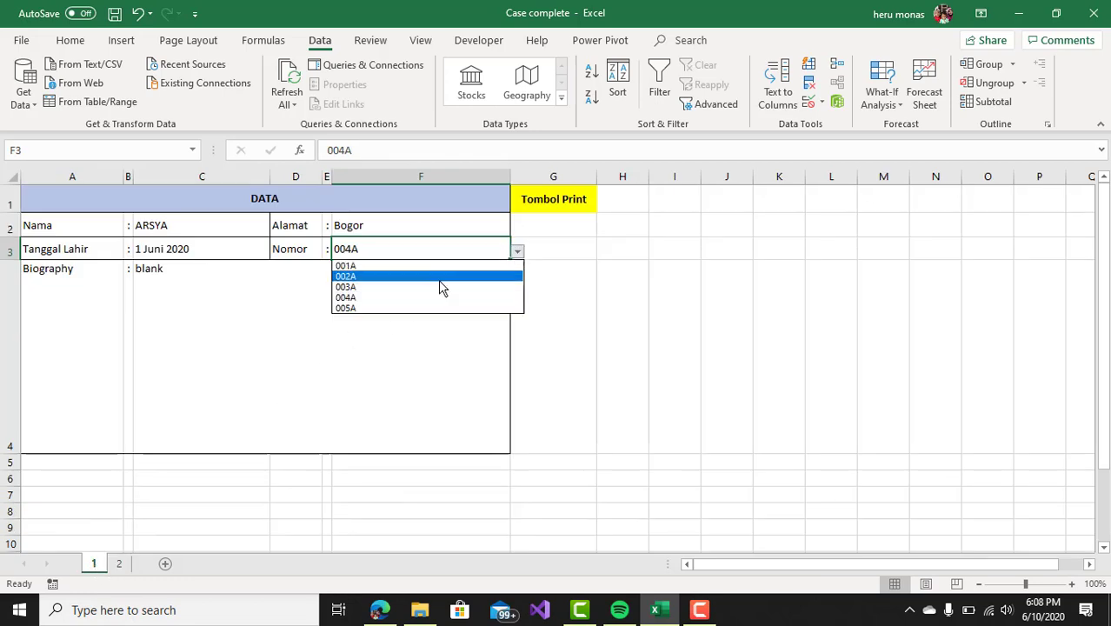
left_click(380, 309)
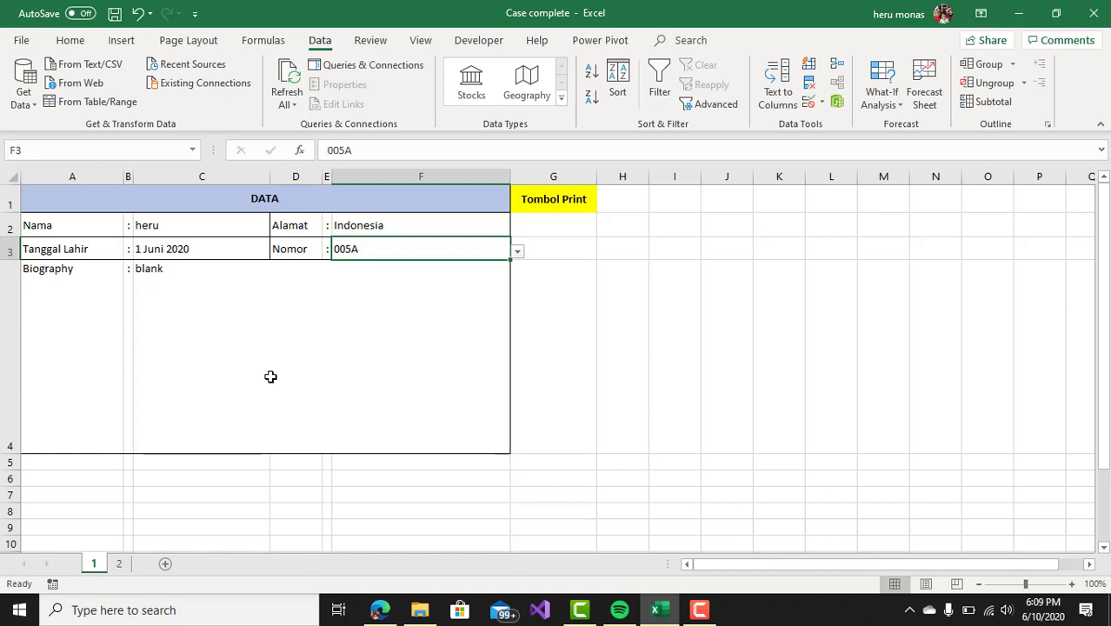
left_click(119, 564)
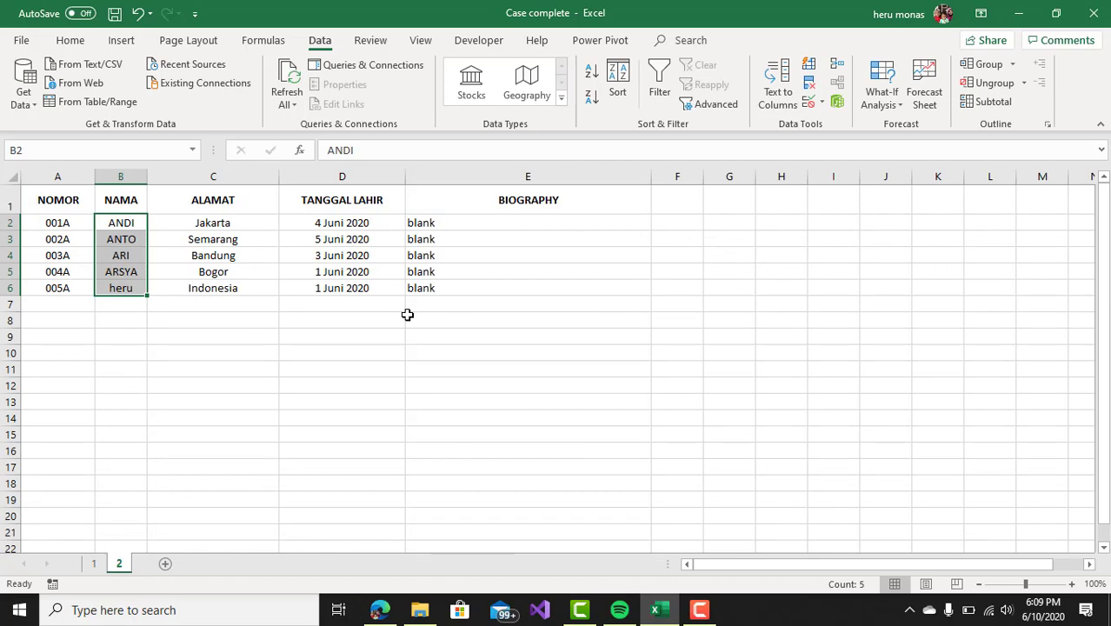
left_click(380, 609)
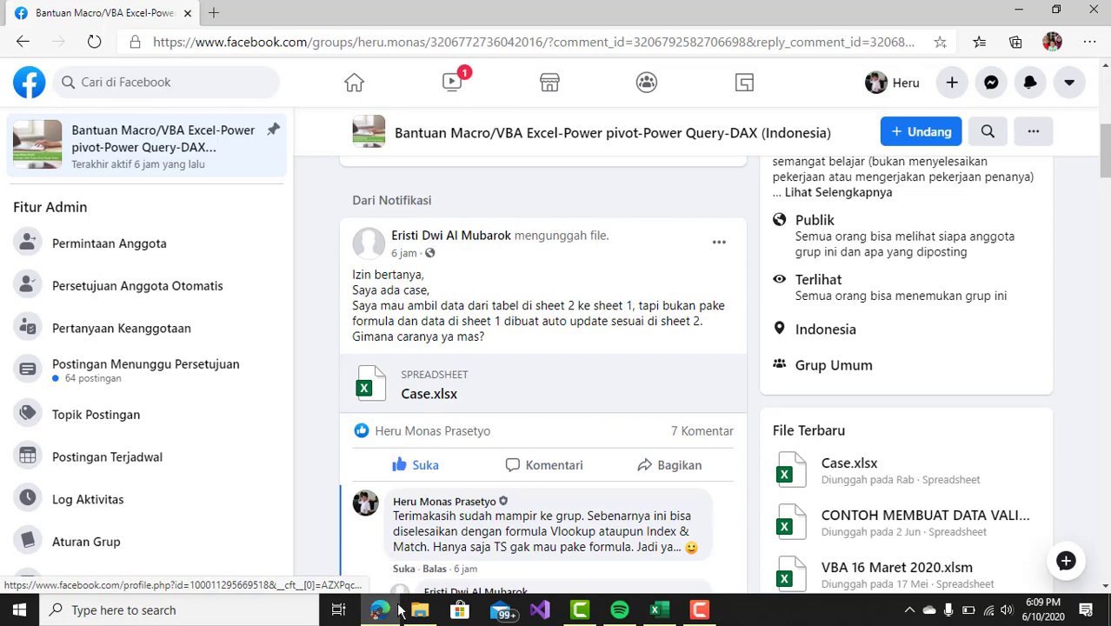
left_click(659, 610)
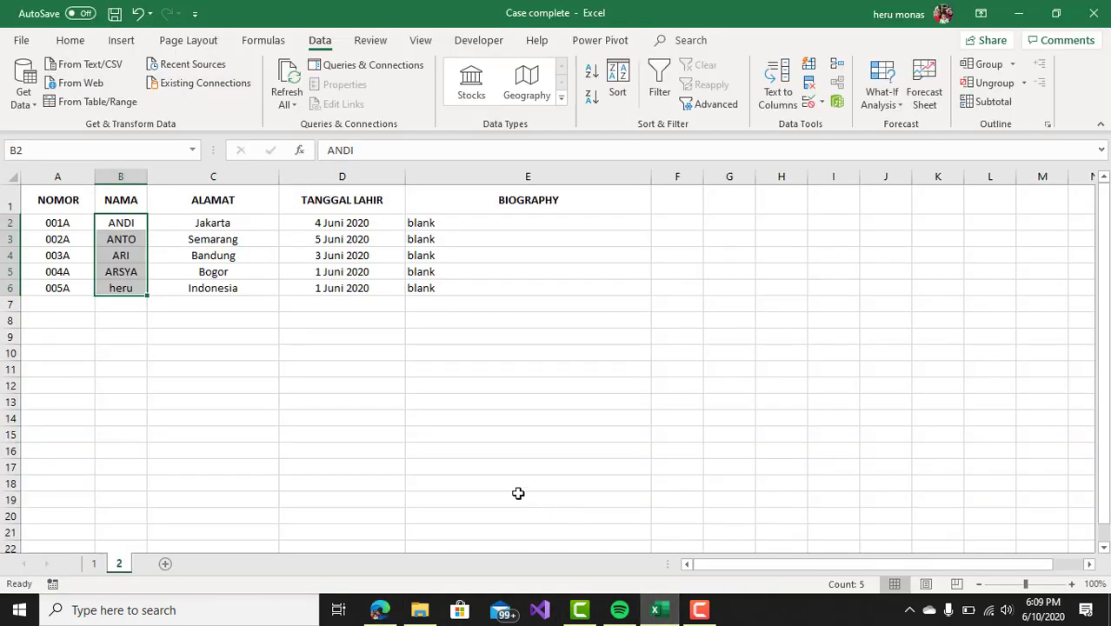
left_click(380, 609)
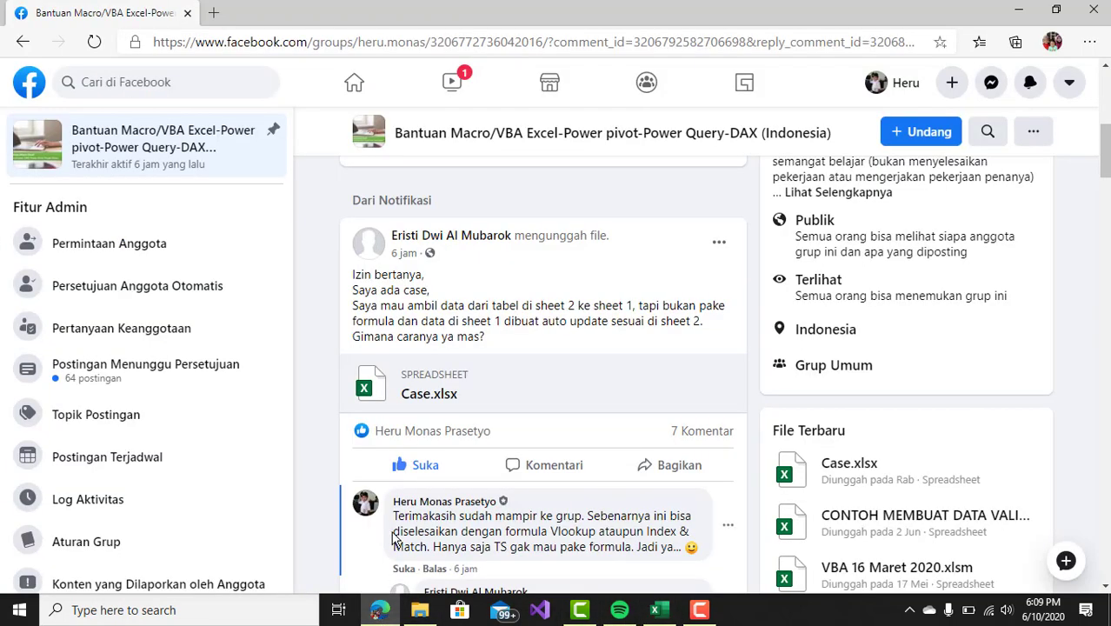
mouse_move(406, 507)
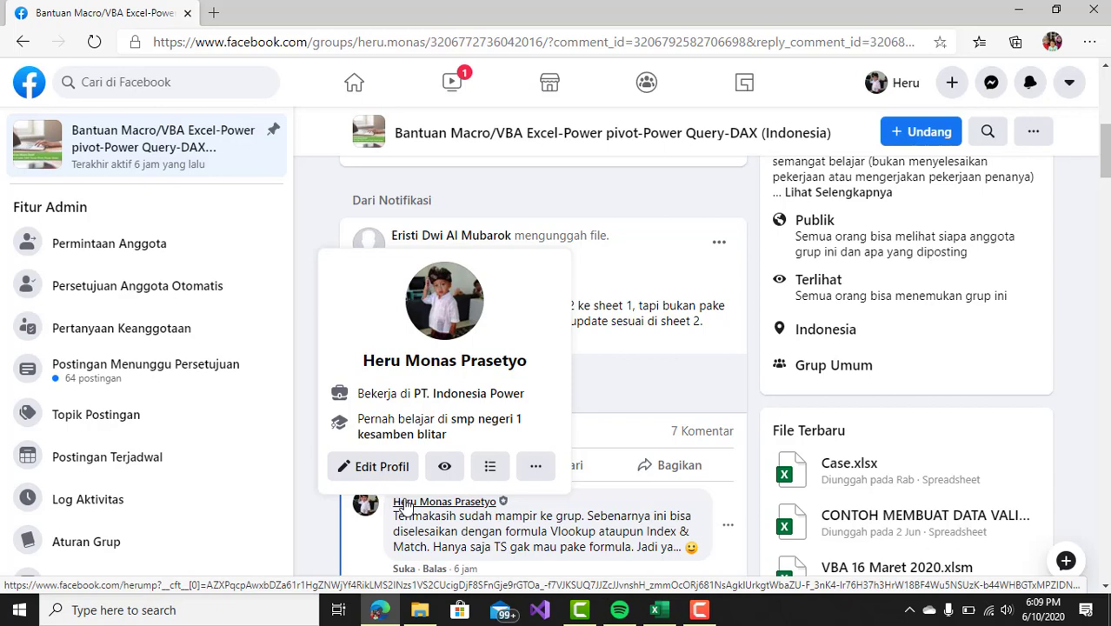
left_click(700, 610)
left_click(1076, 534)
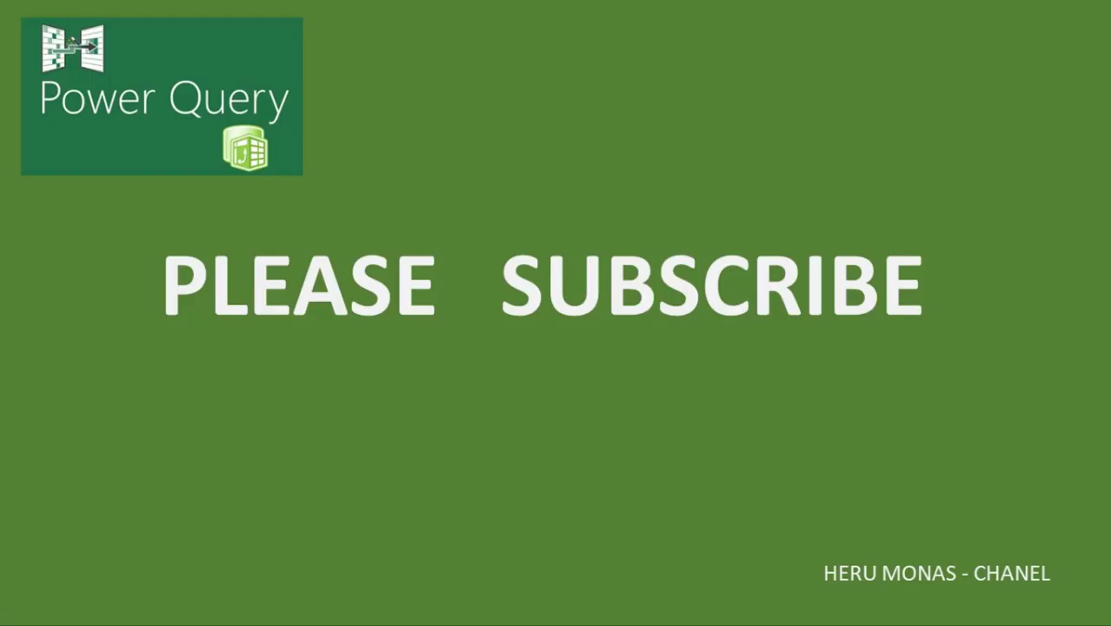